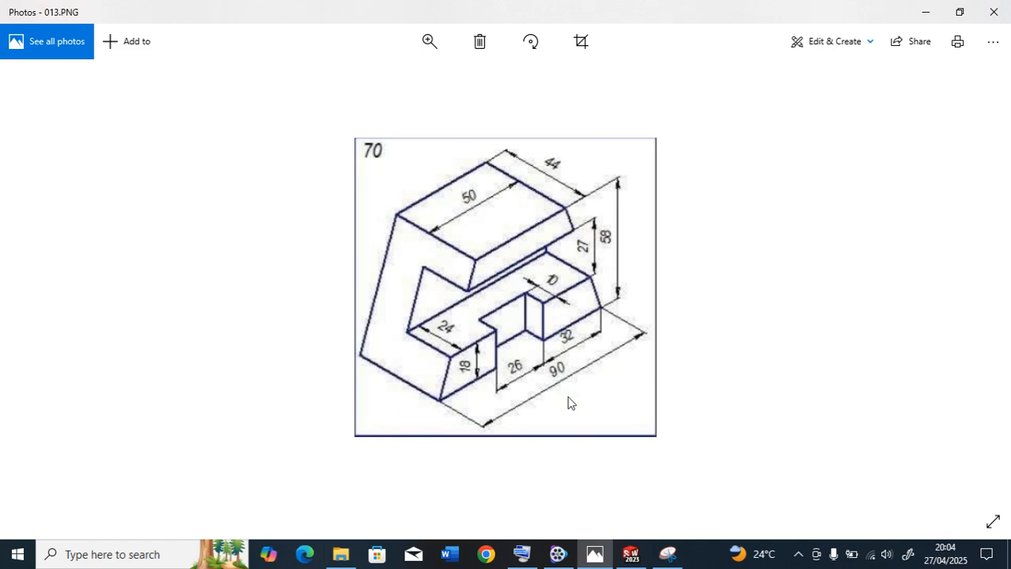
# Switch to SOLIDWORKS and create a new part document.
pyautogui.click(630, 556)
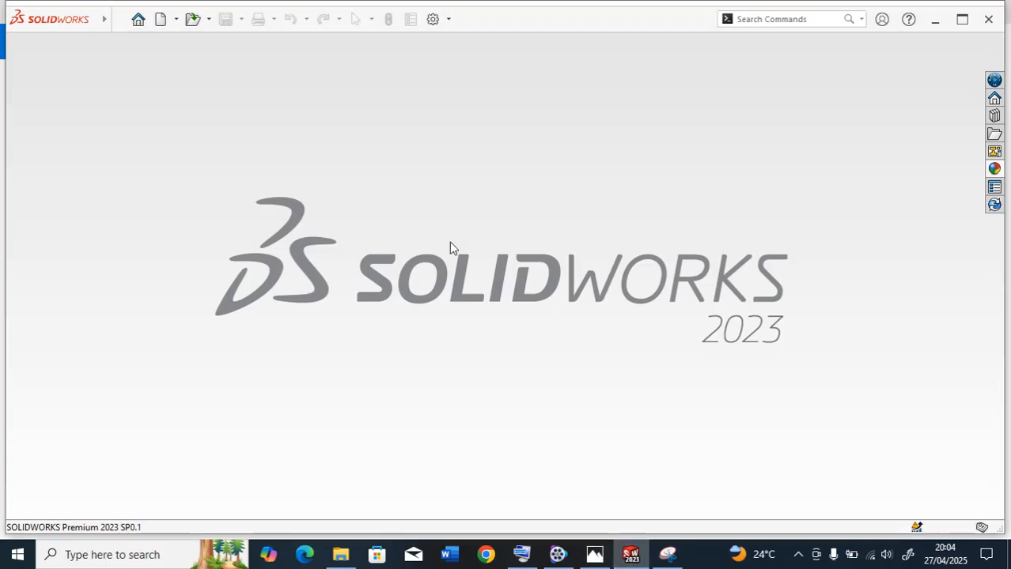
pyautogui.click(176, 21)
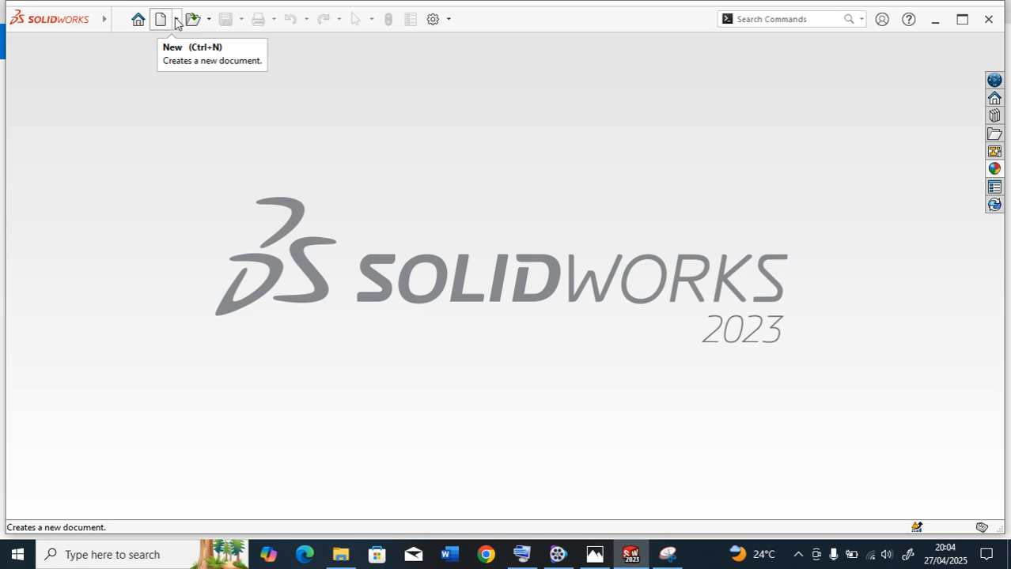
pyautogui.click(160, 20)
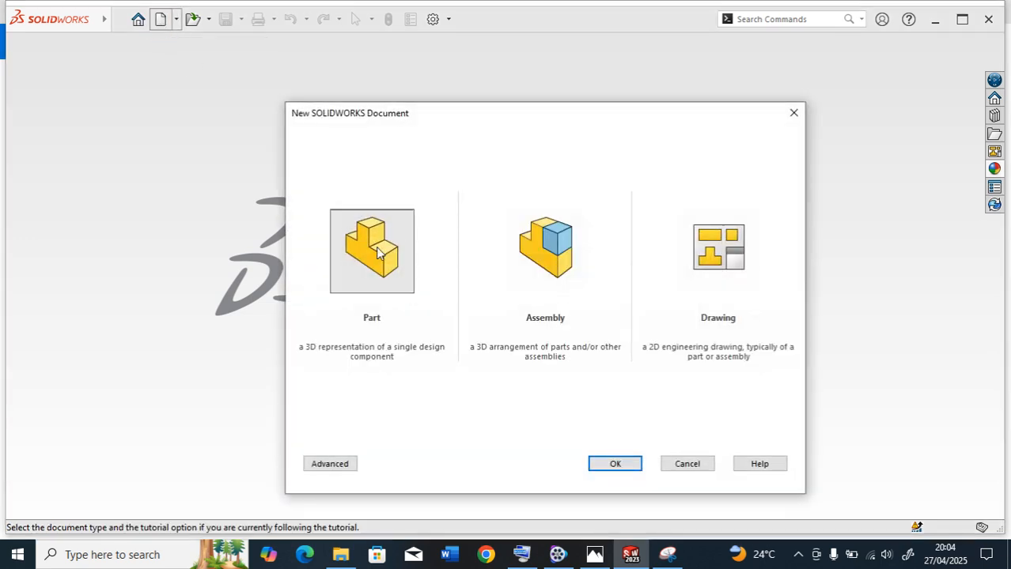
pyautogui.click(611, 467)
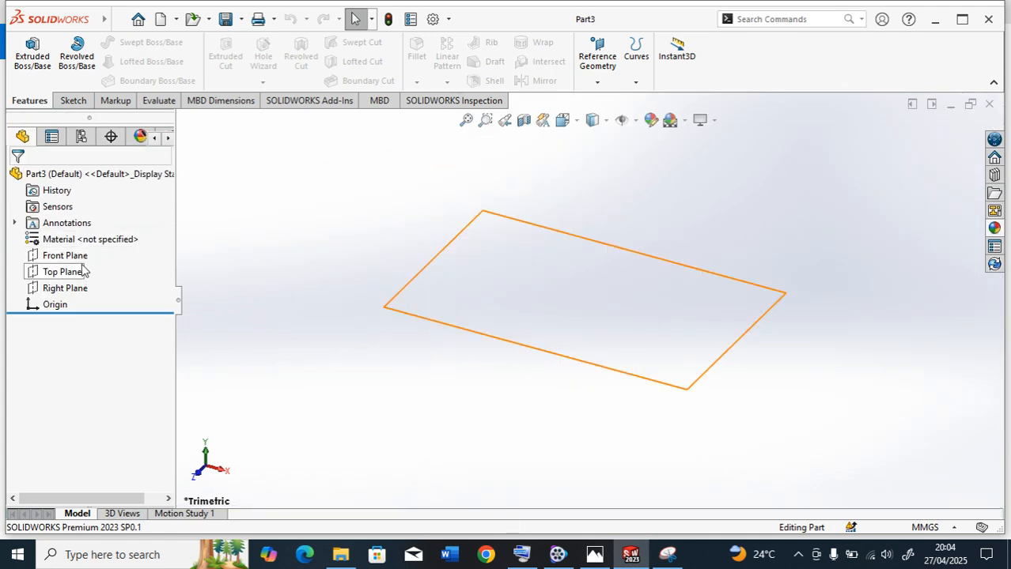
# Start a sketch on the Front Plane and draw a corner rectangle about 50 mm wide beside the origin.
pyautogui.click(80, 257)
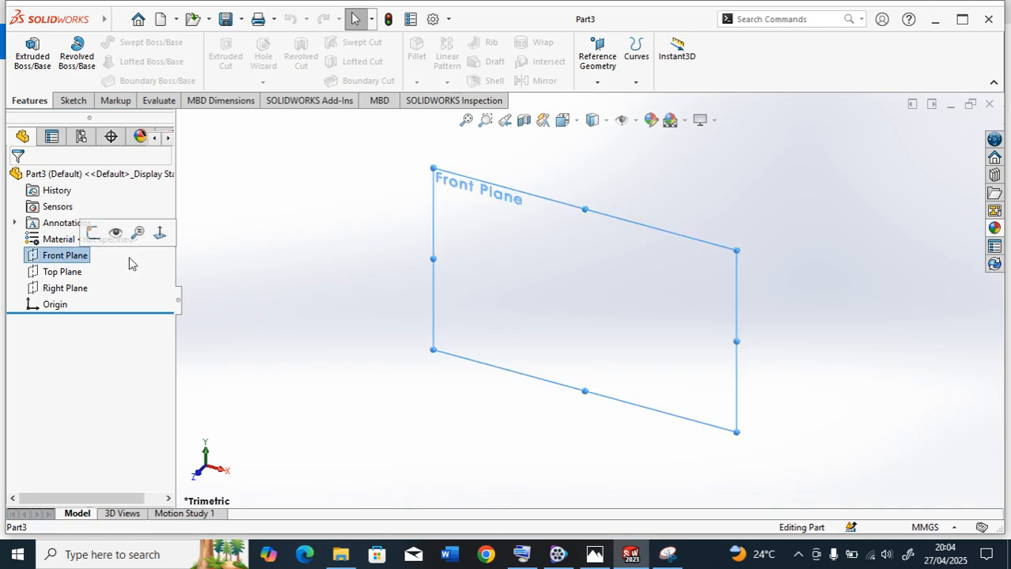
pyautogui.click(37, 59)
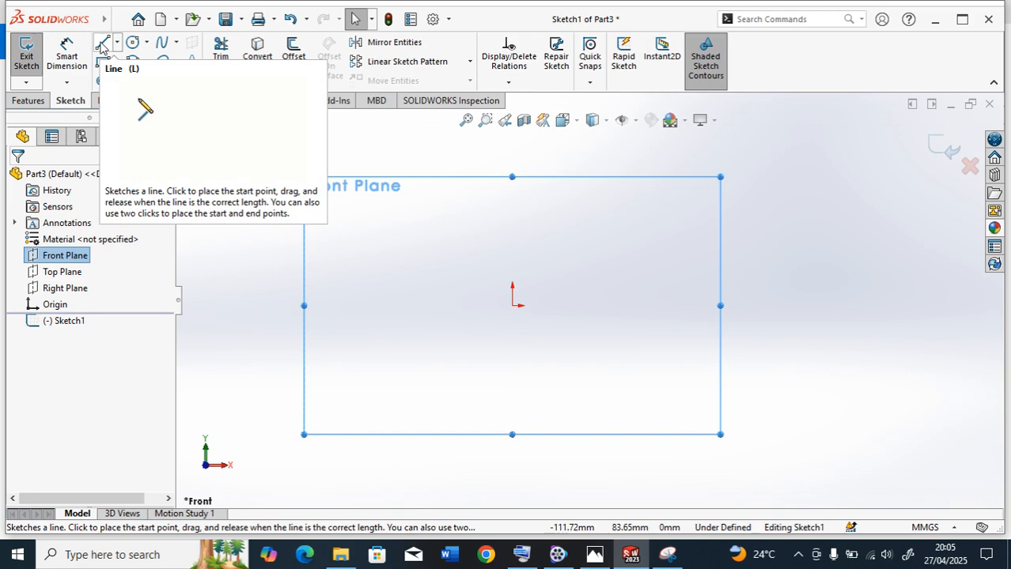
pyautogui.click(103, 63)
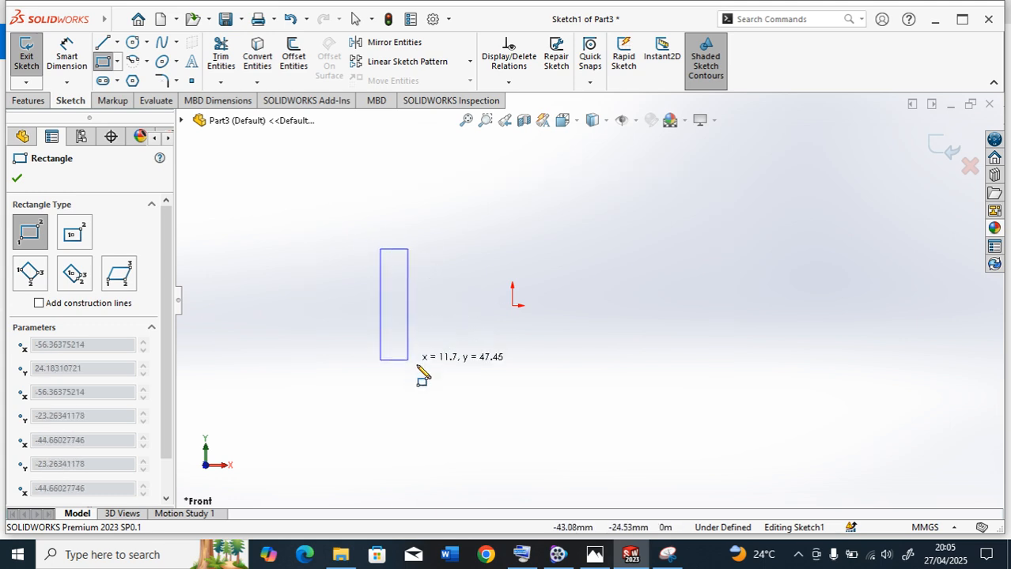
pyautogui.click(497, 382)
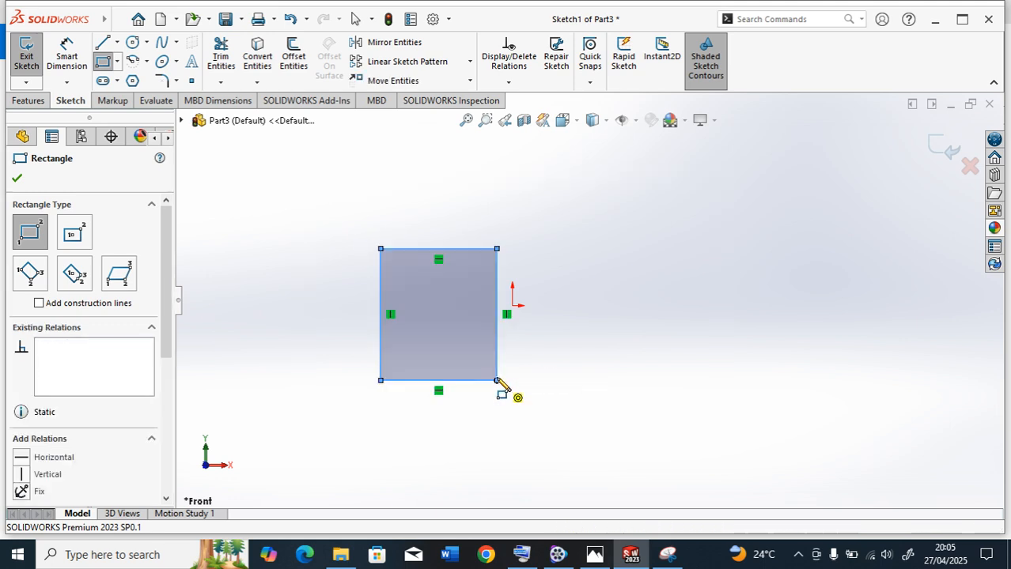
pyautogui.scroll(-2, 510, 348)
pyautogui.scroll(2, 479, 229)
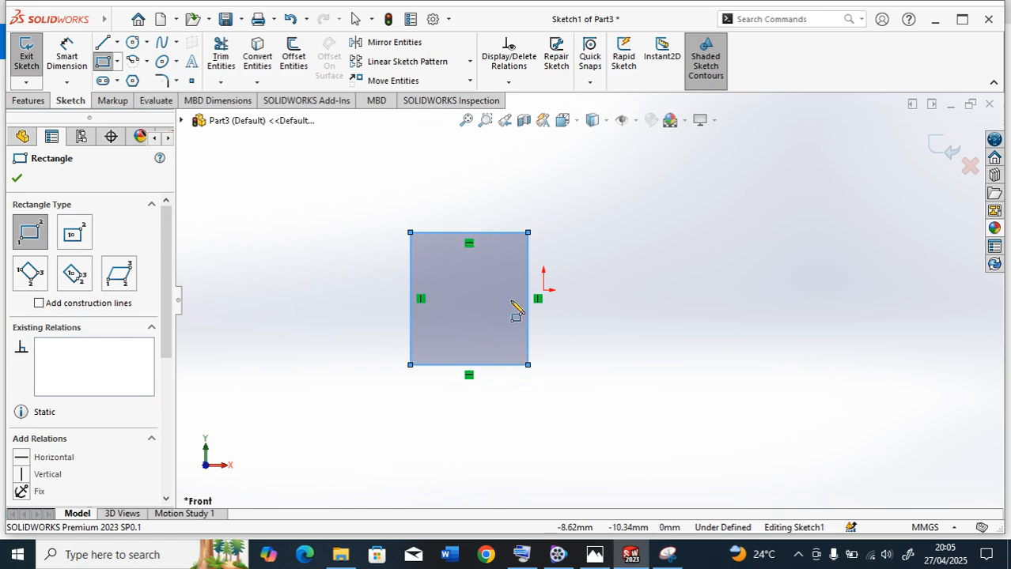
# Dimension the rectangle 44 mm wide and 58 mm high.
pyautogui.click(70, 56)
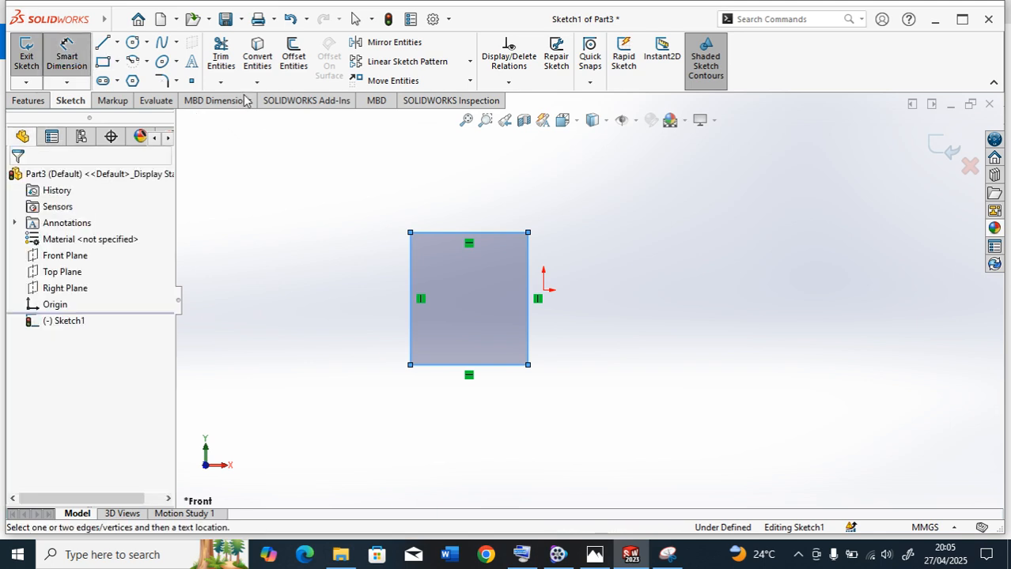
pyautogui.click(468, 232)
pyautogui.click(458, 190)
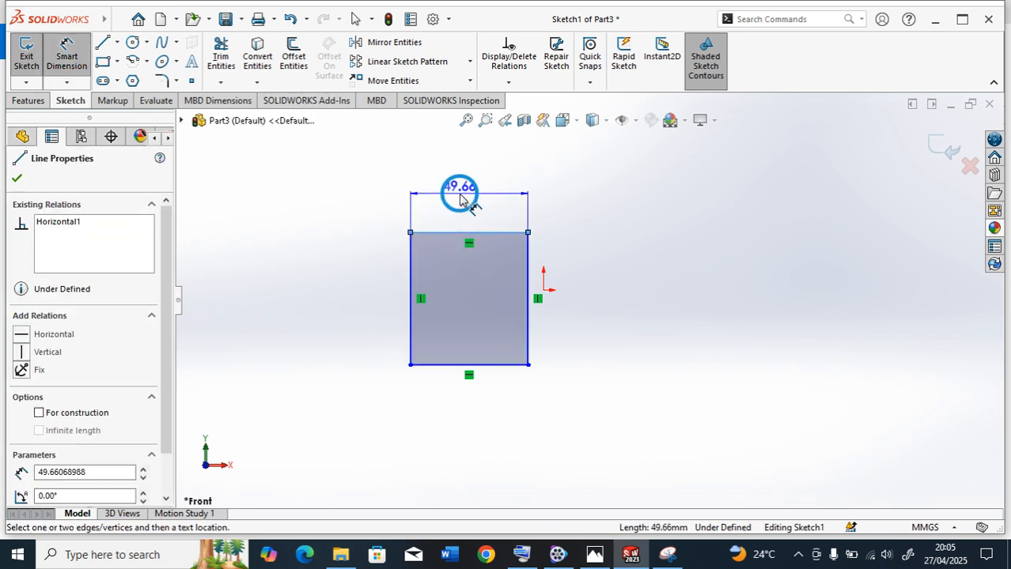
pyautogui.write('44')
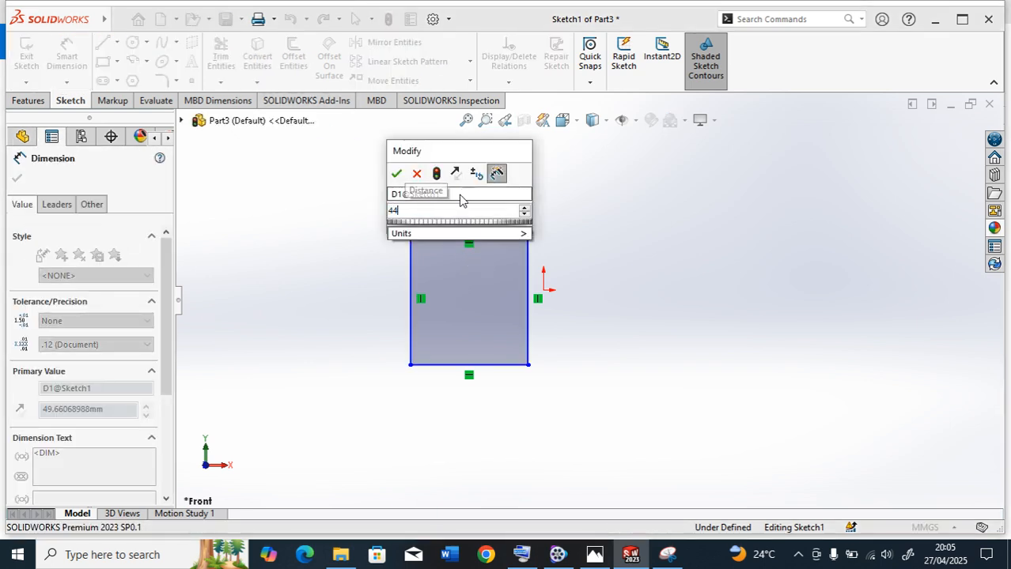
pyautogui.press('Return')
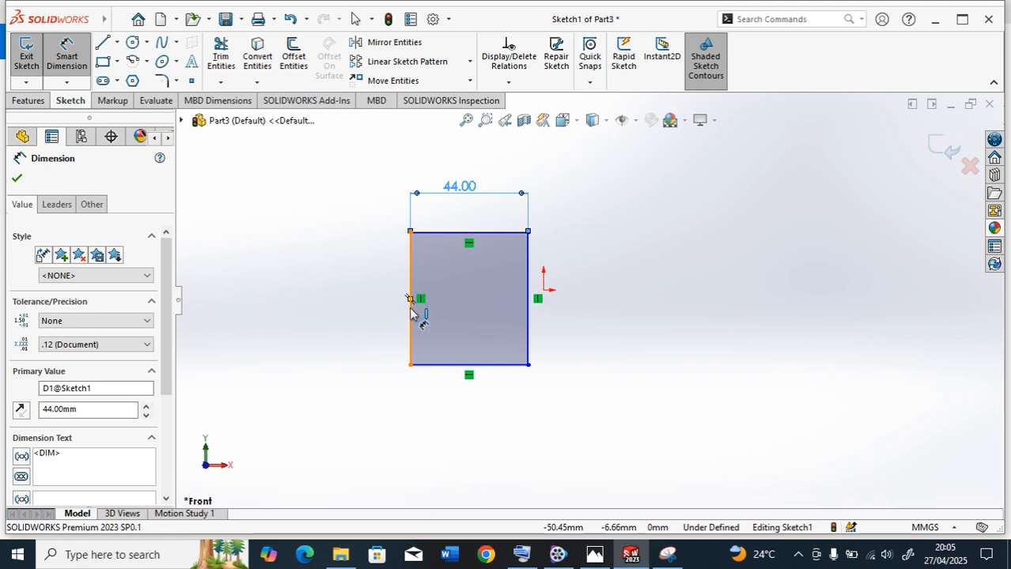
pyautogui.click(410, 314)
pyautogui.click(363, 314)
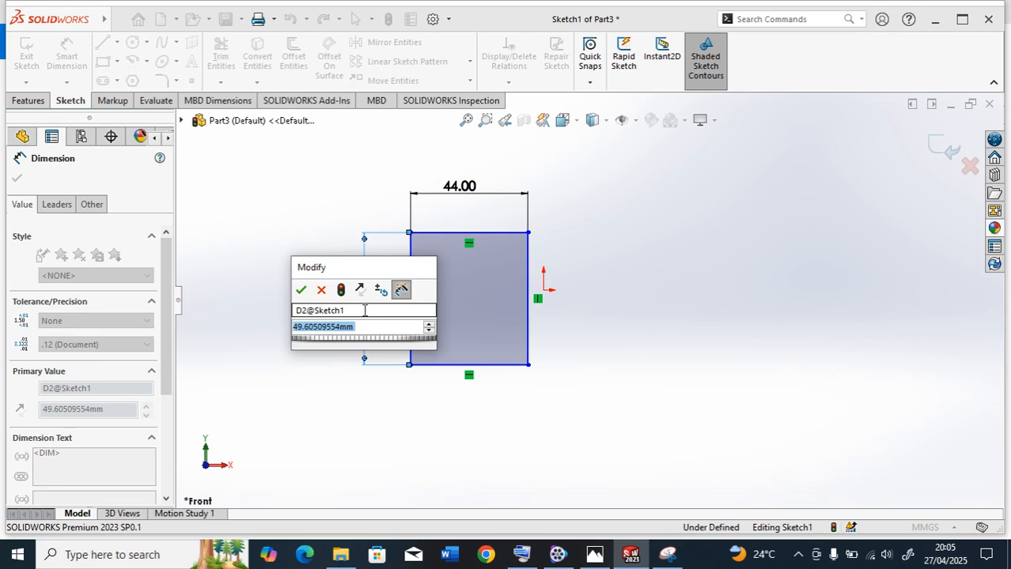
pyautogui.write('58')
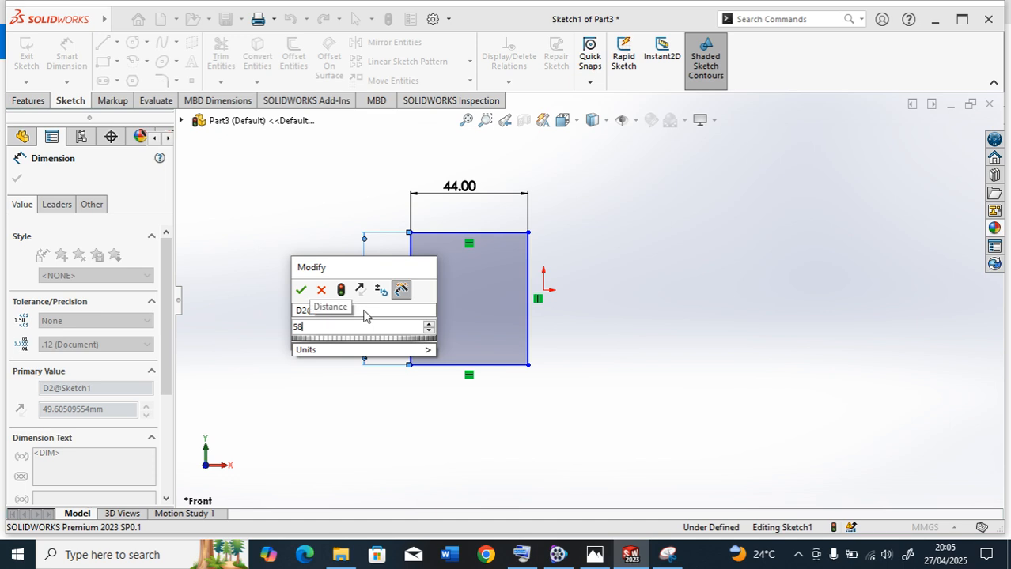
pyautogui.press('Return')
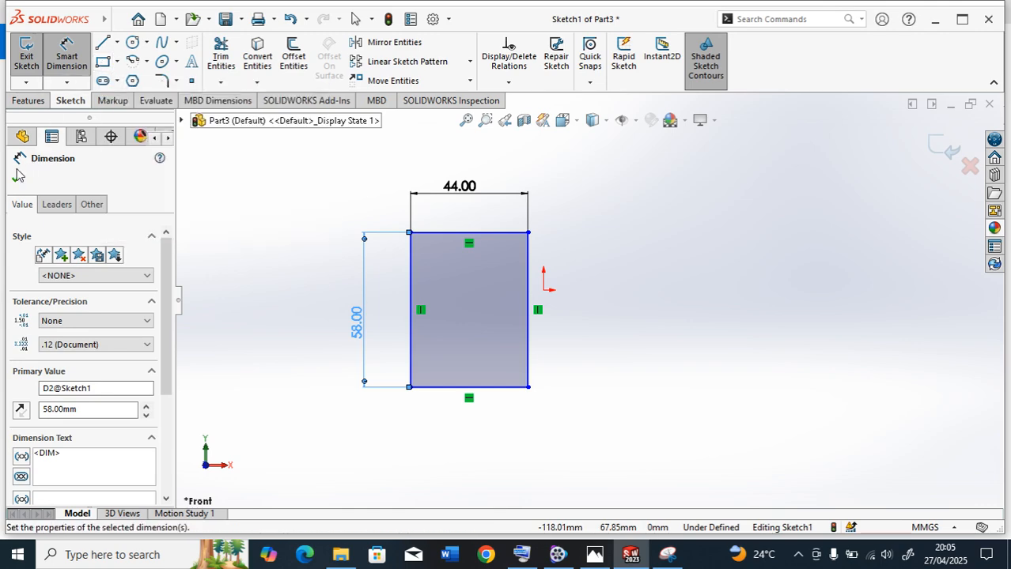
pyautogui.click(82, 68)
# Sketch a smaller rectangle about 30 by 23 mm inside the first, starting on its right vertical edge.
pyautogui.click(103, 61)
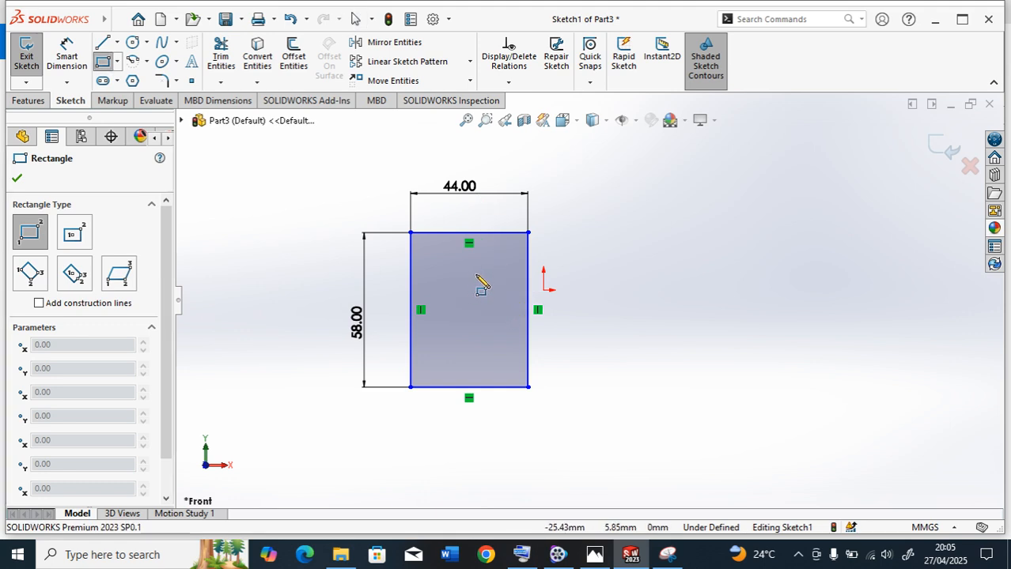
pyautogui.click(528, 272)
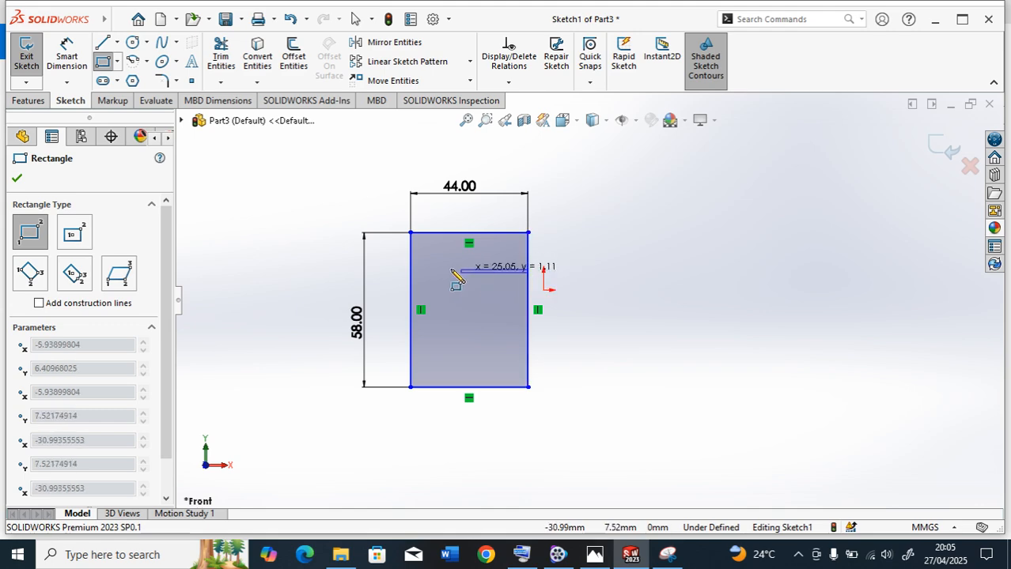
pyautogui.click(447, 332)
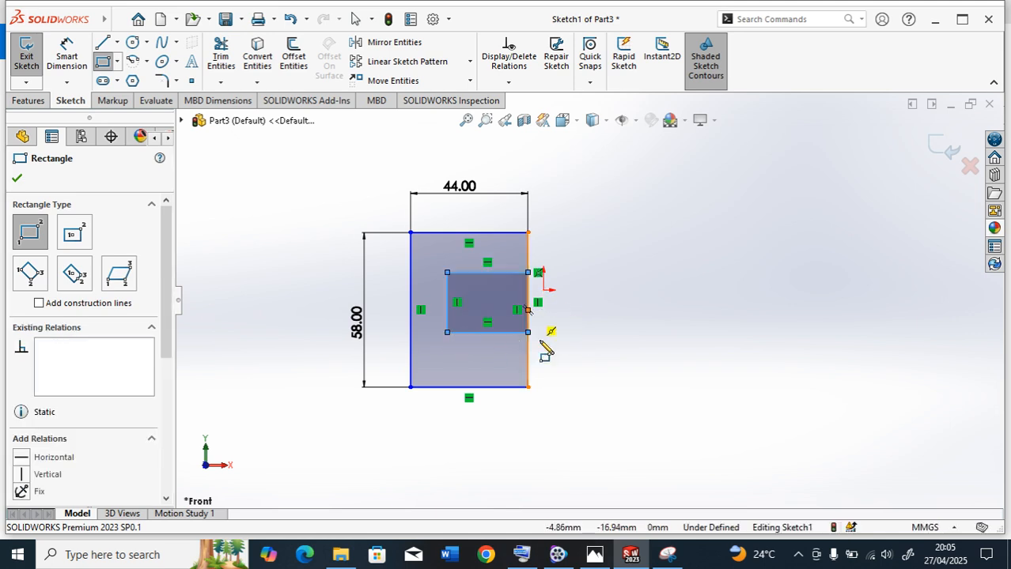
pyautogui.scroll(1, 494, 286)
pyautogui.scroll(-2, 496, 293)
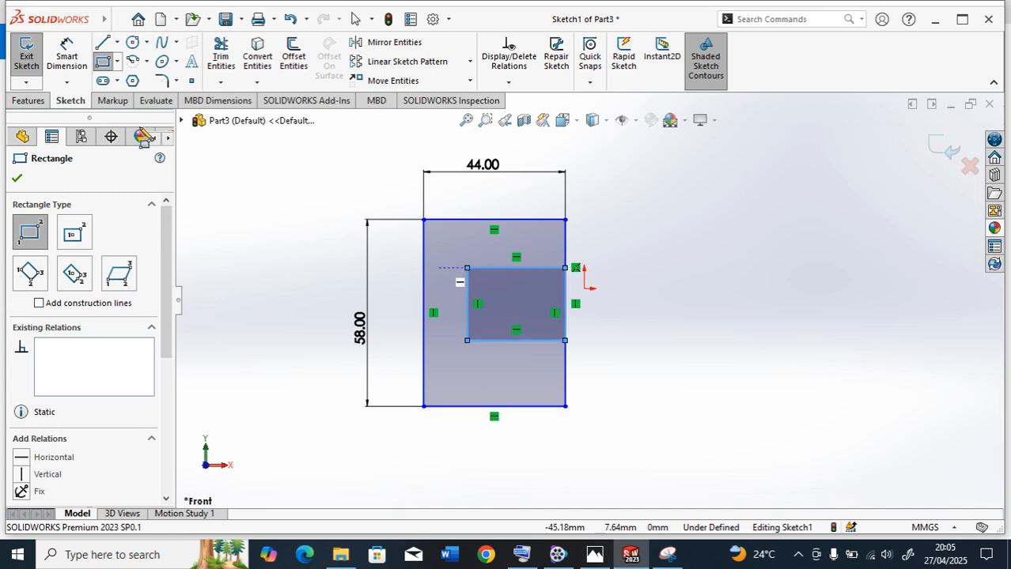
pyautogui.click(17, 178)
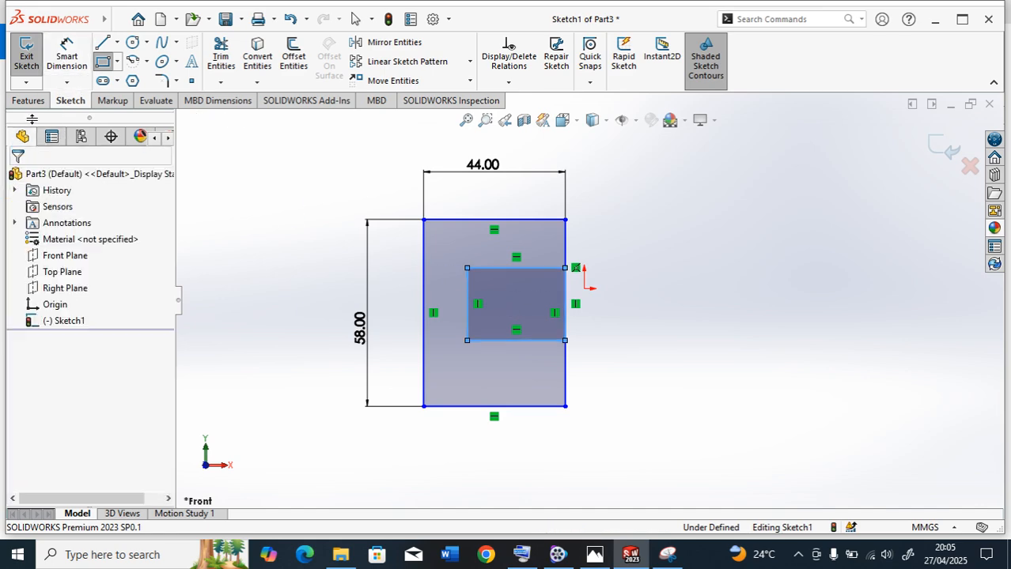
# Dimension the inner rectangle 24 mm wide and 27 mm high.
pyautogui.click(66, 56)
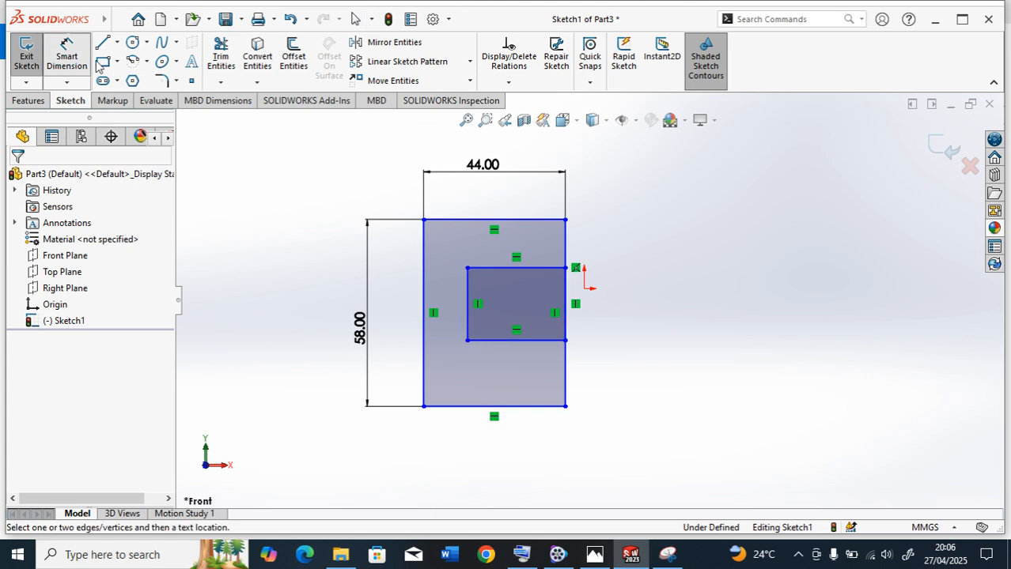
pyautogui.click(497, 268)
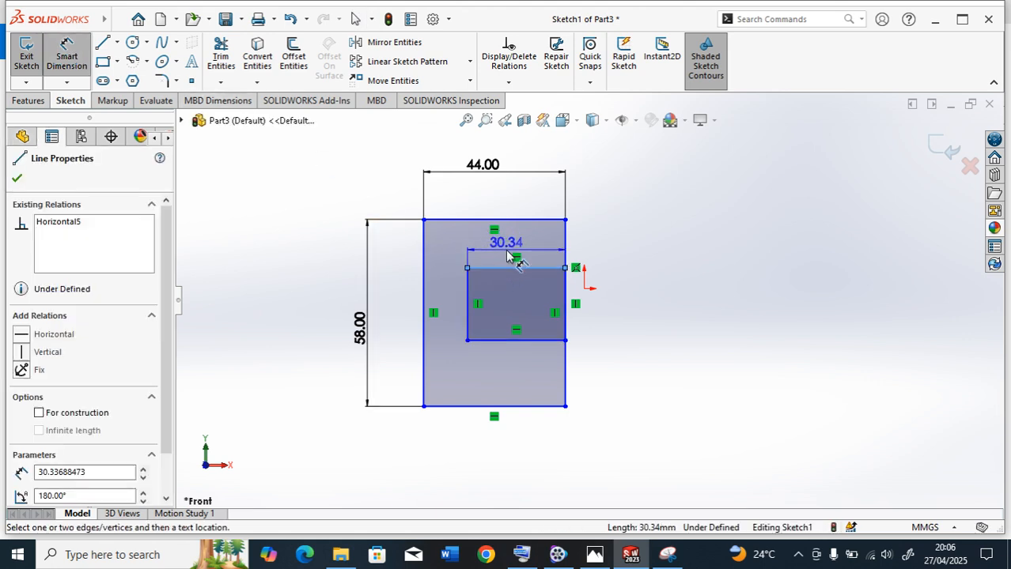
pyautogui.click(510, 254)
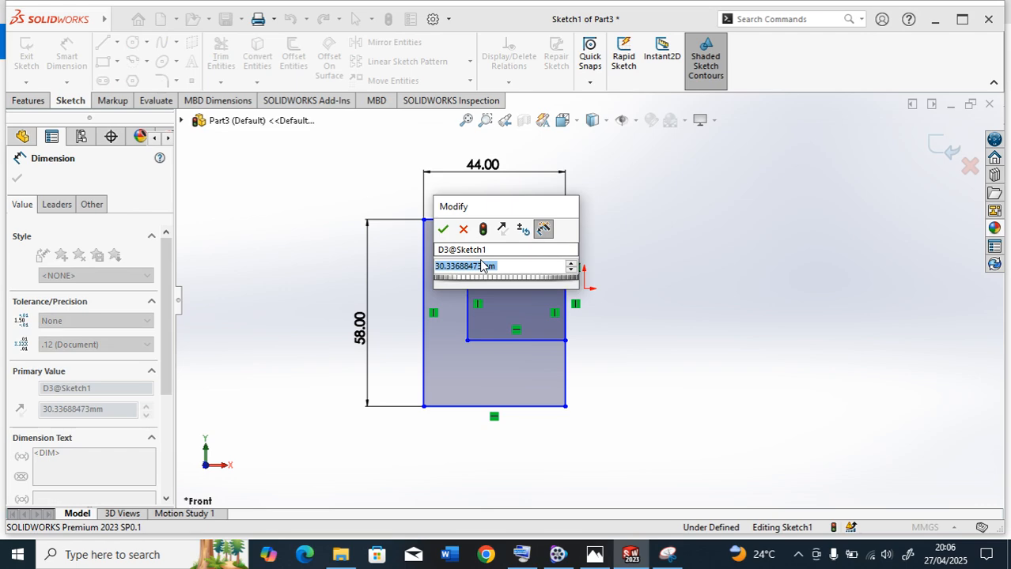
pyautogui.write('24')
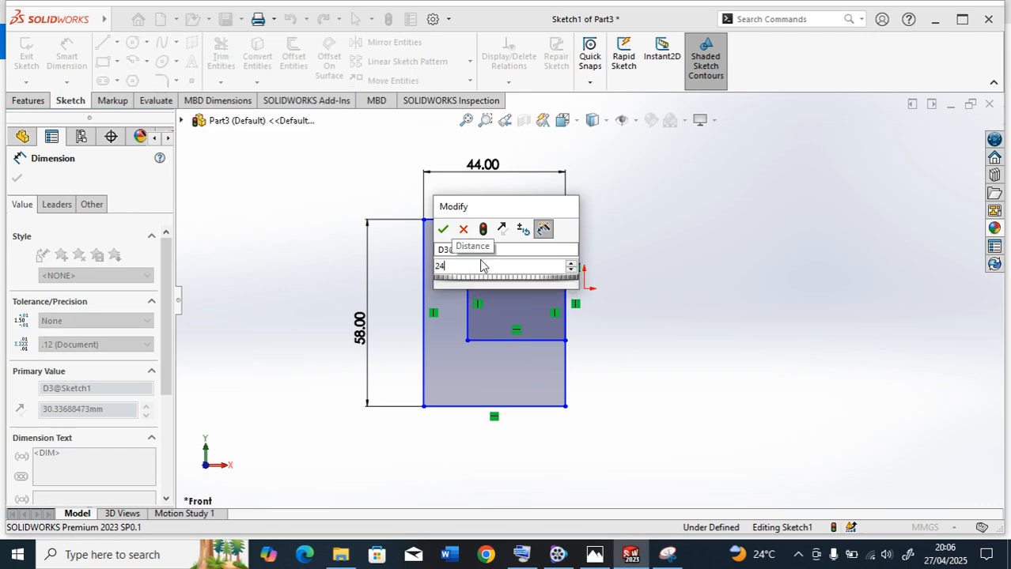
pyautogui.press('Return')
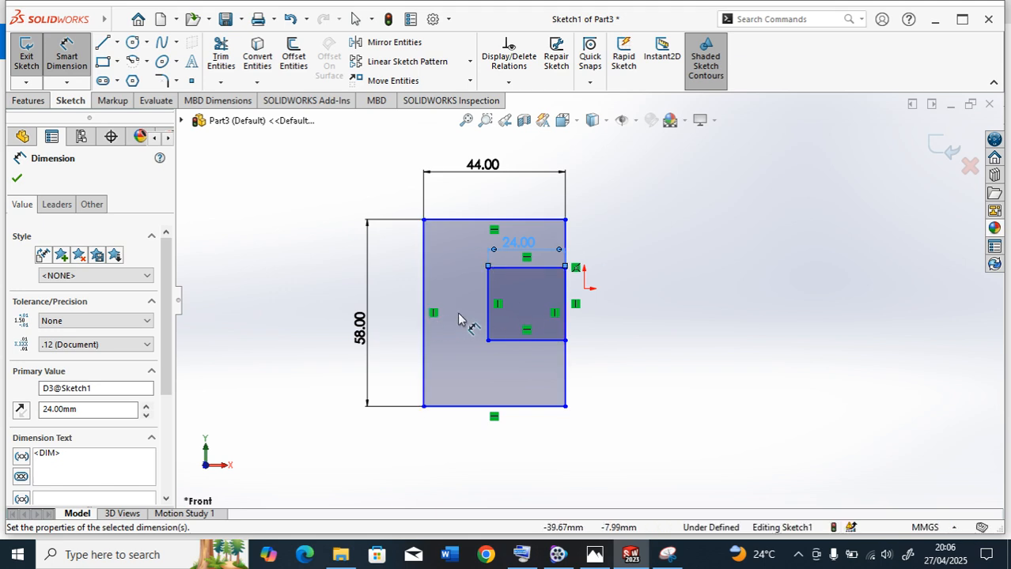
pyautogui.click(486, 303)
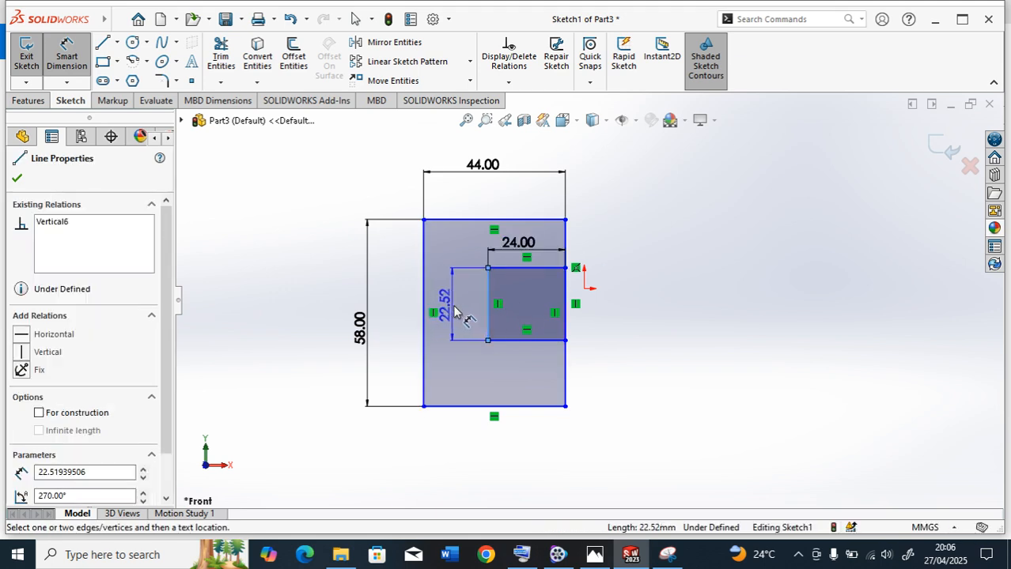
pyautogui.click(457, 305)
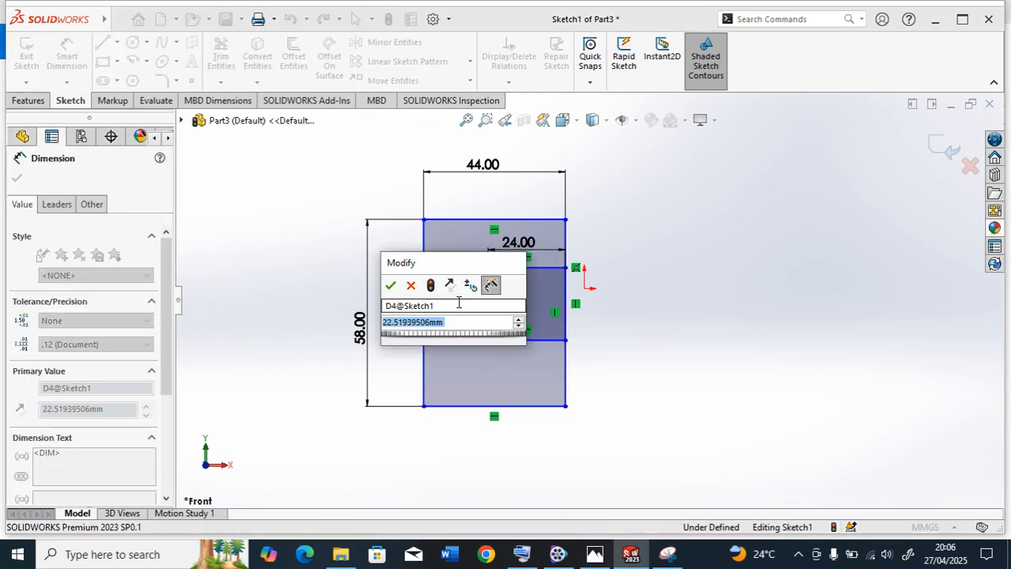
pyautogui.write('27')
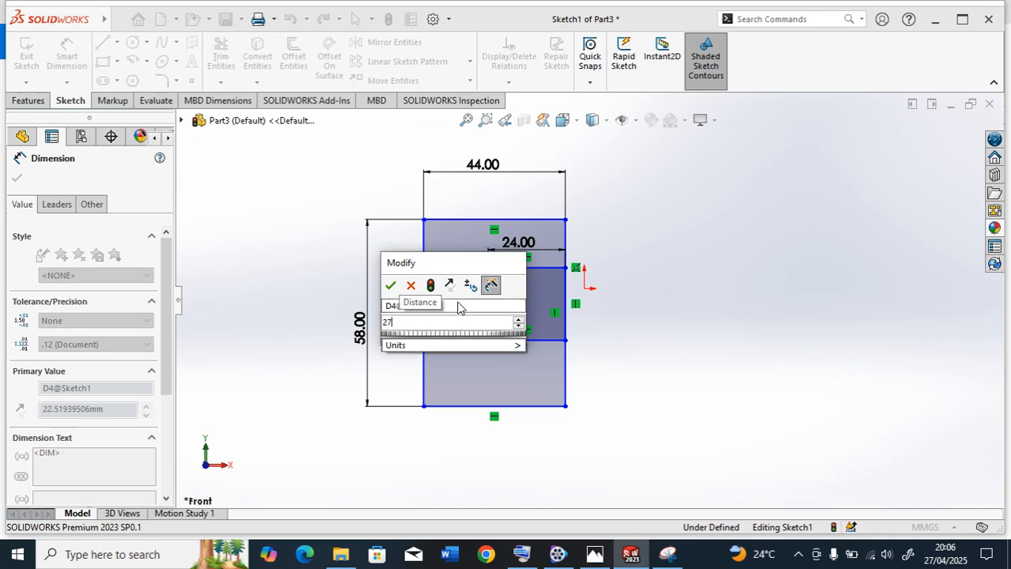
pyautogui.press('Return')
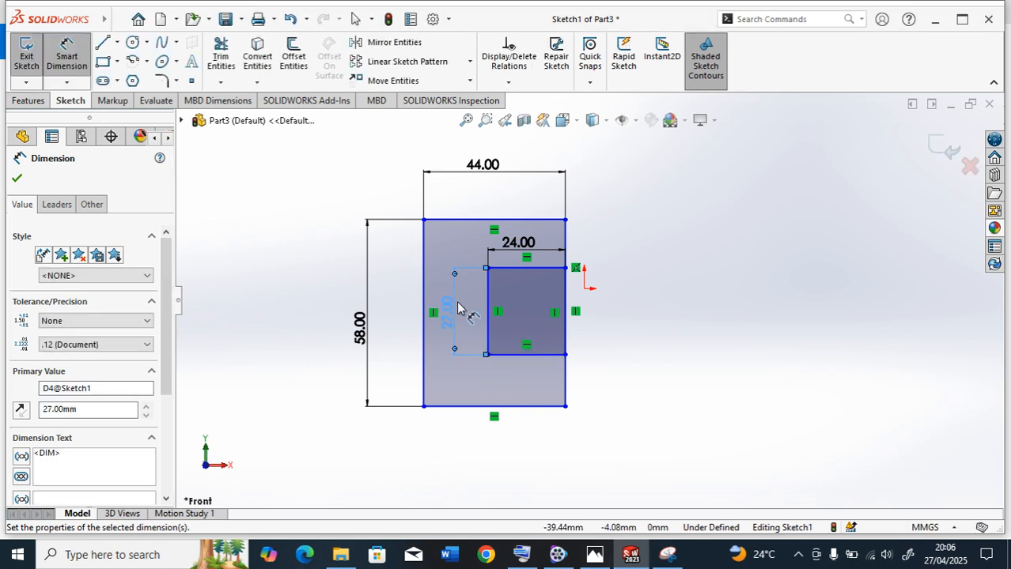
# Dimension the distance between the bottom edges of the inner and outer rectangles as 18 mm.
pyautogui.click(549, 355)
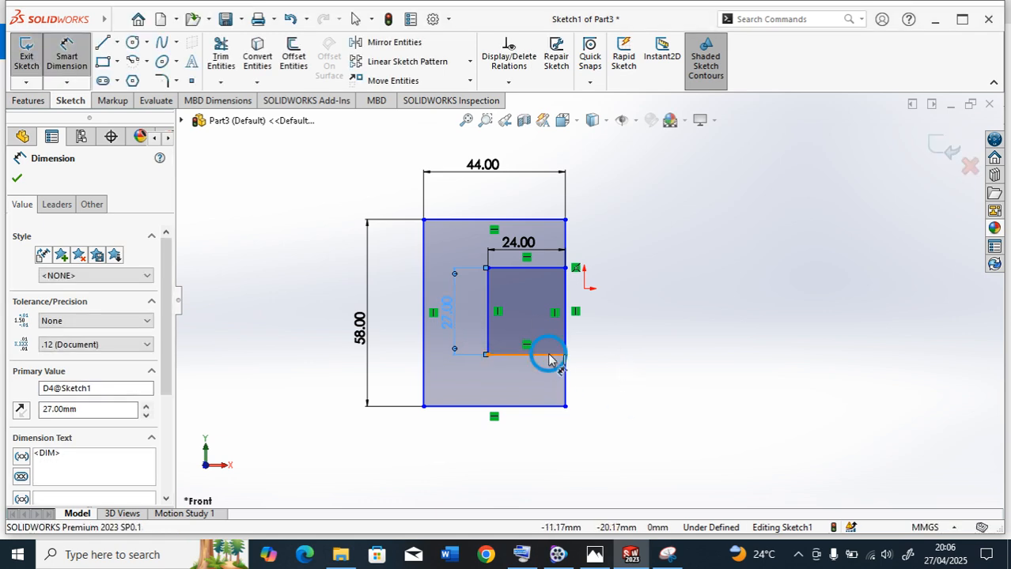
pyautogui.click(543, 407)
pyautogui.click(627, 381)
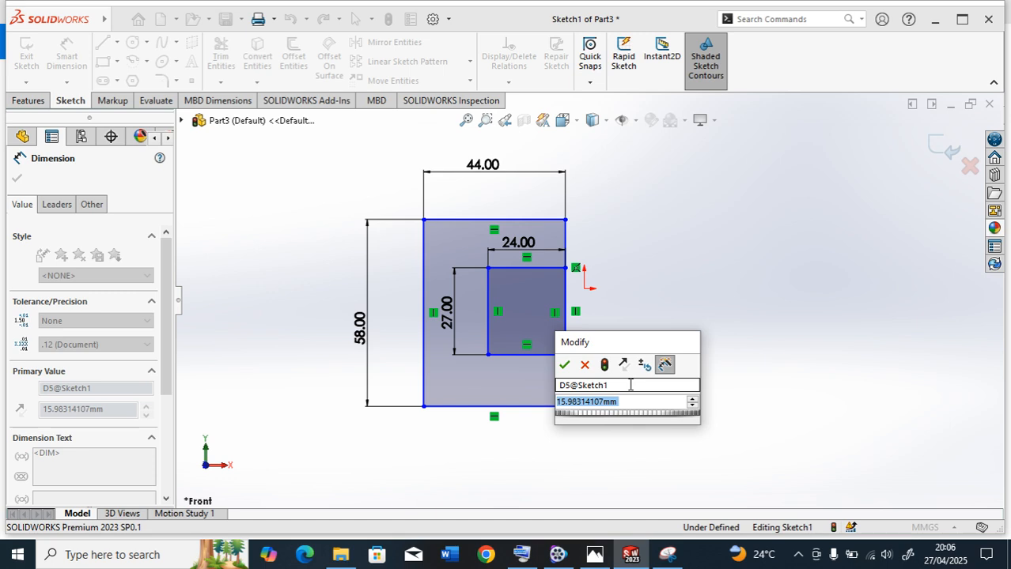
pyautogui.write('18')
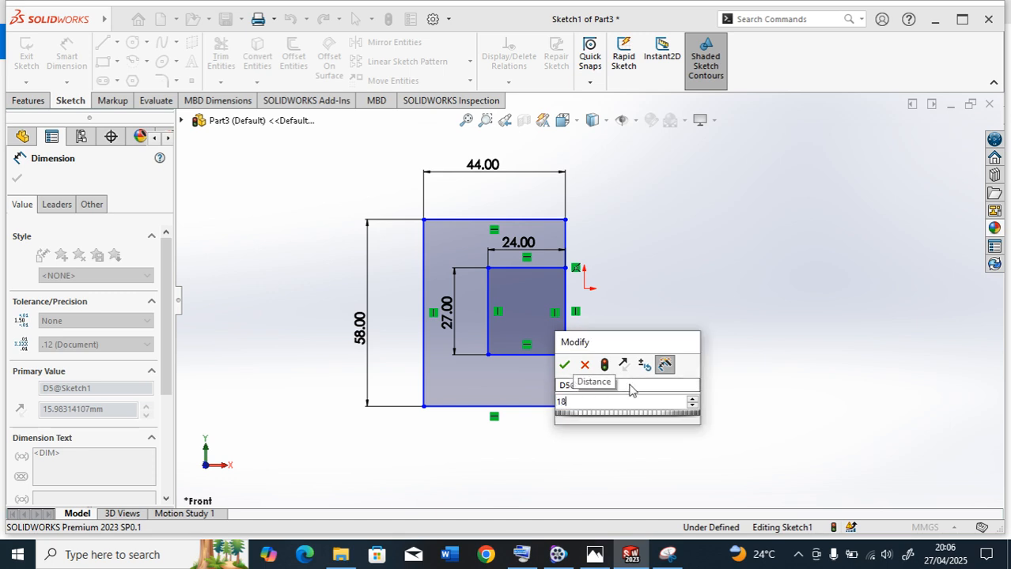
pyautogui.press('Return')
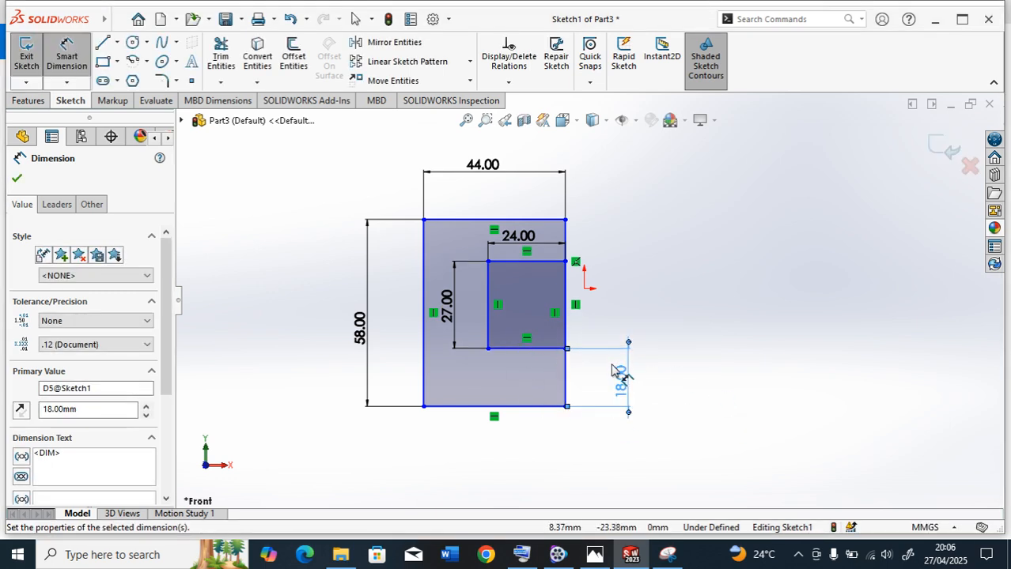
pyautogui.scroll(-1, 582, 349)
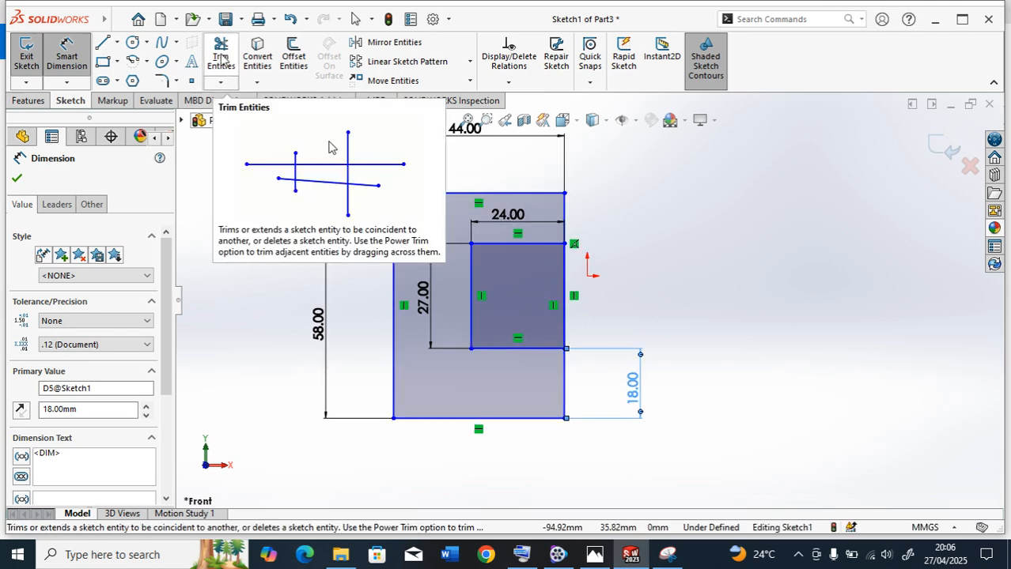
# Trim away the shared vertical edge segment closing the inner rectangle to leave an open C-shaped profile.
pyautogui.click(223, 58)
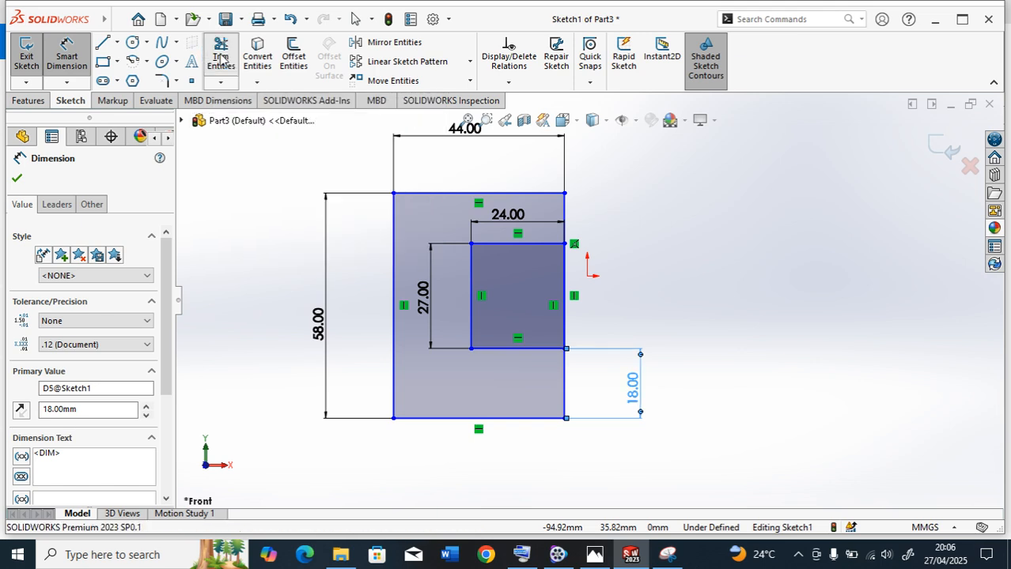
pyautogui.click(564, 291)
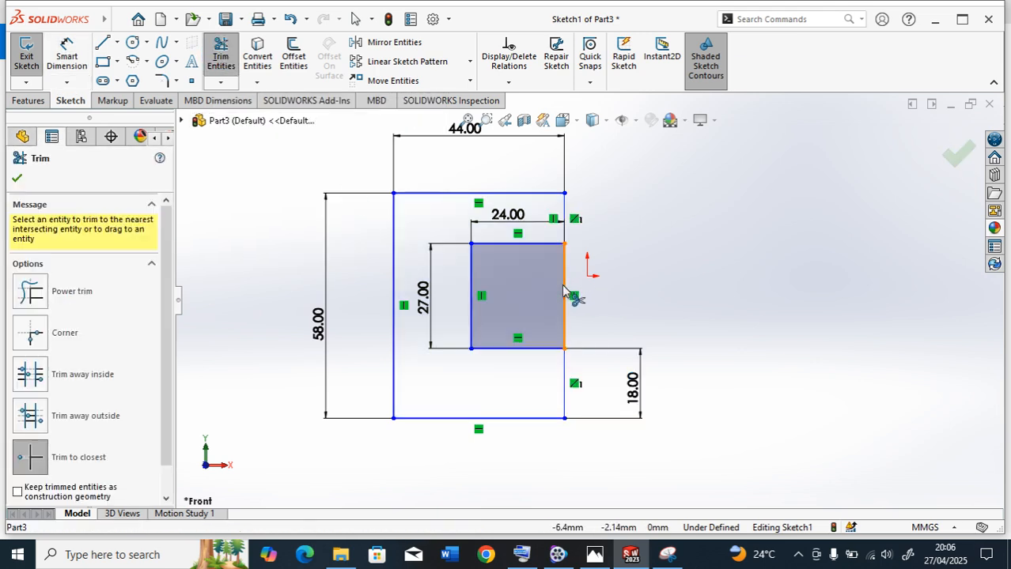
pyautogui.click(564, 291)
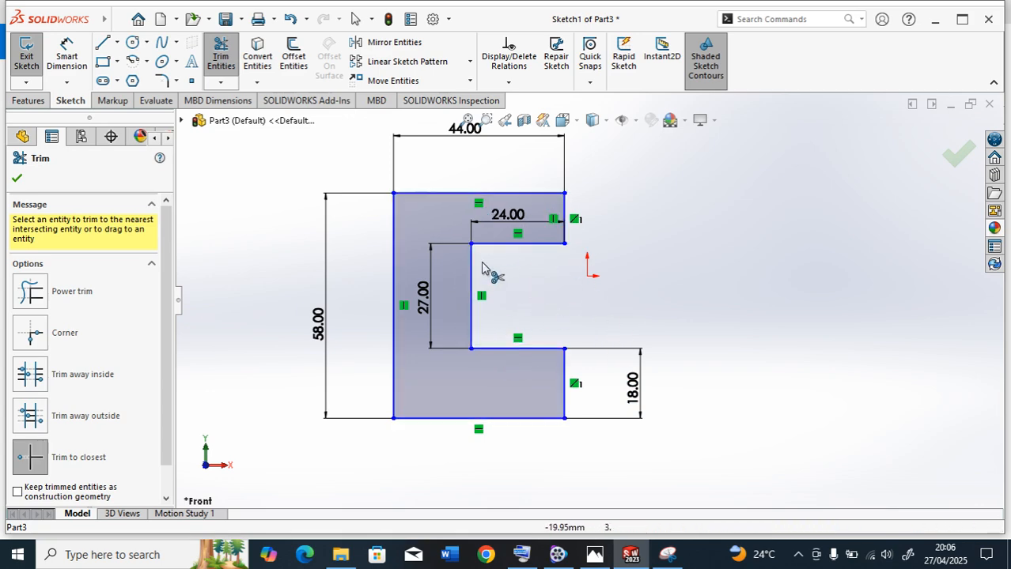
pyautogui.click(18, 180)
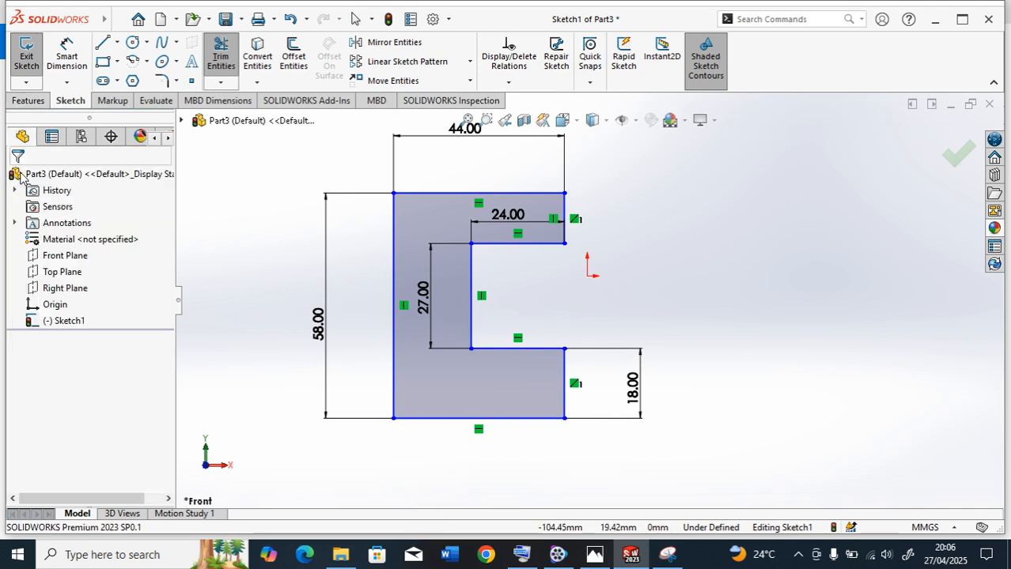
# Extrude the C-shaped profile 90 mm as a blind boss, taking the overall length from the reference drawing.
pyautogui.click(28, 67)
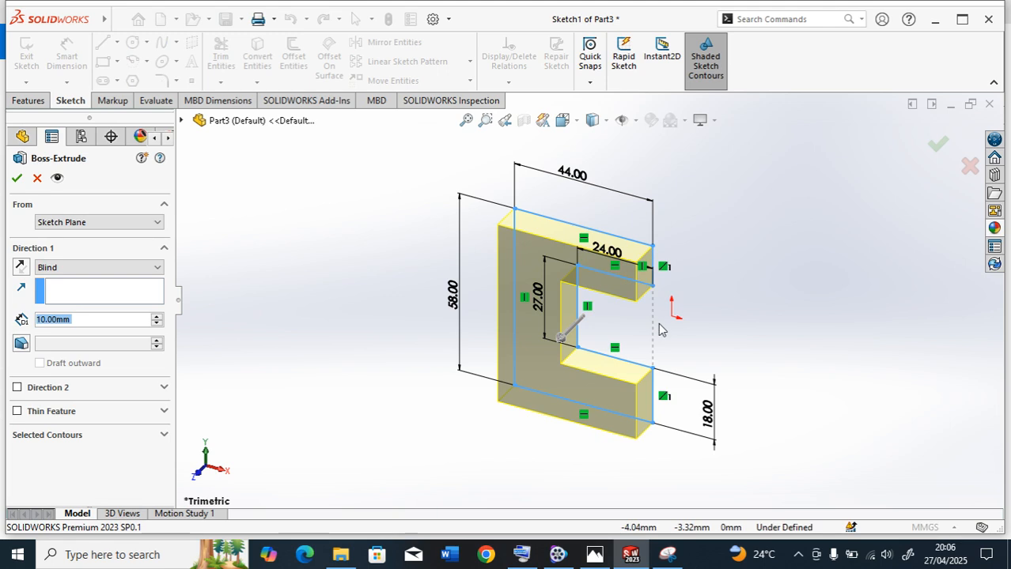
pyautogui.scroll(3, 660, 326)
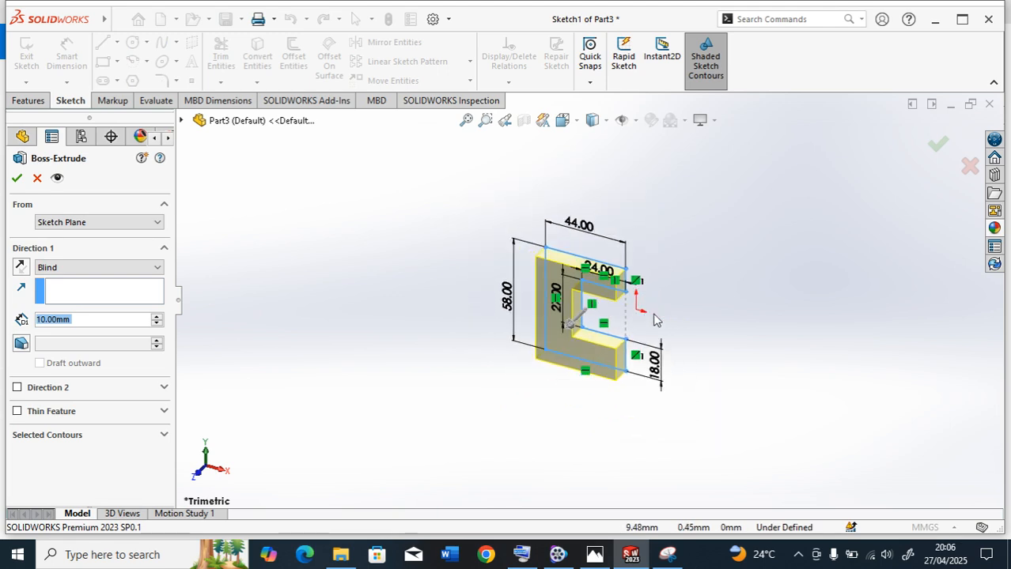
pyautogui.click(601, 557)
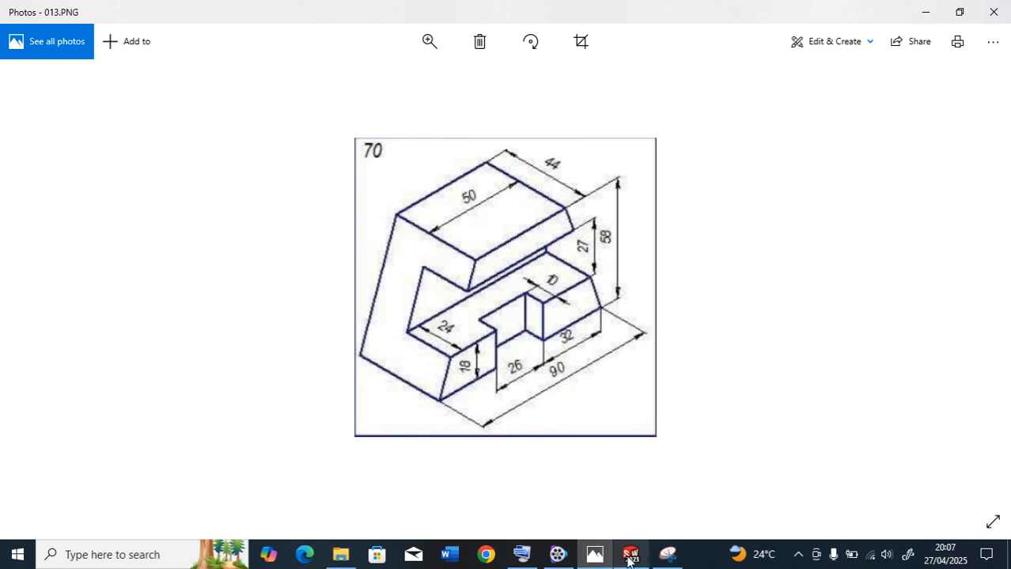
pyautogui.moveTo(630, 554)
pyautogui.click(650, 464)
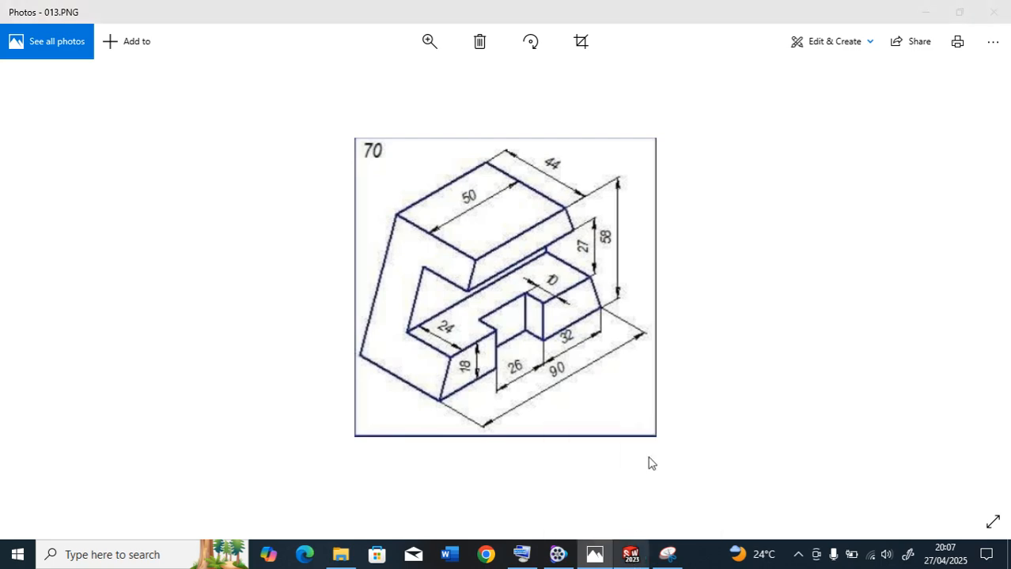
pyautogui.click(924, 12)
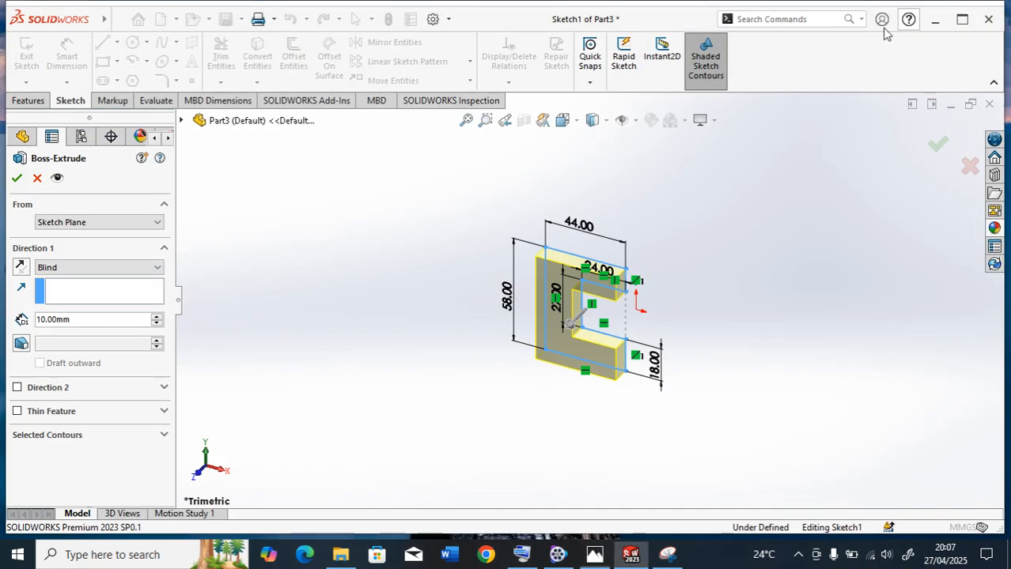
pyautogui.click(81, 321)
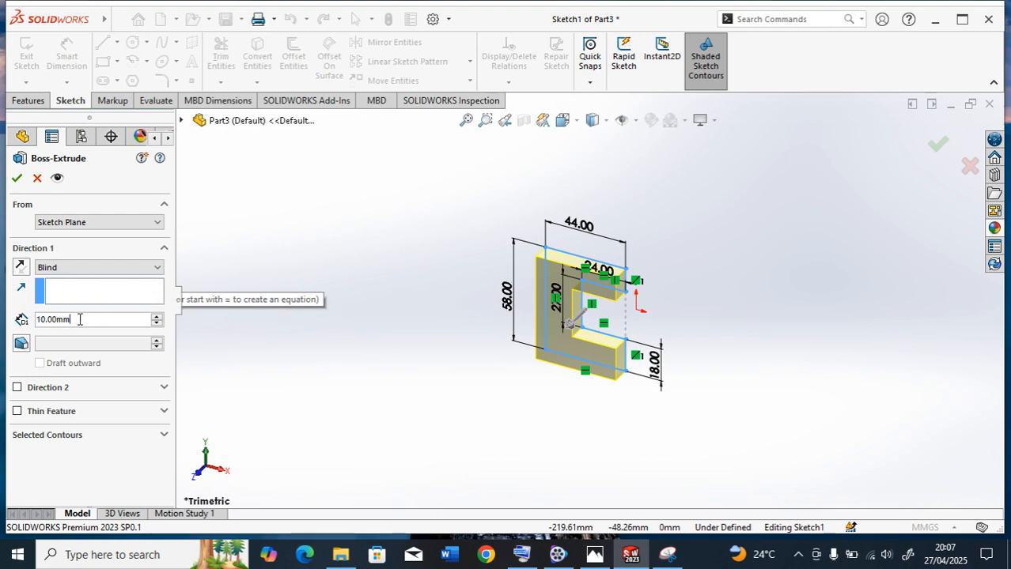
pyautogui.moveTo(83, 318); pyautogui.dragTo(28, 316)
pyautogui.write('60')
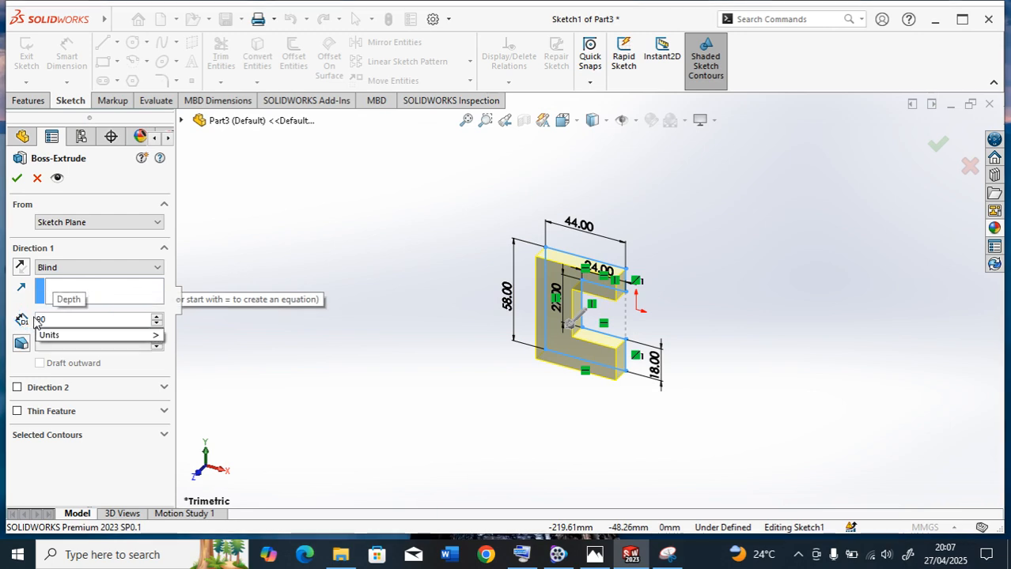
pyautogui.press('Return')
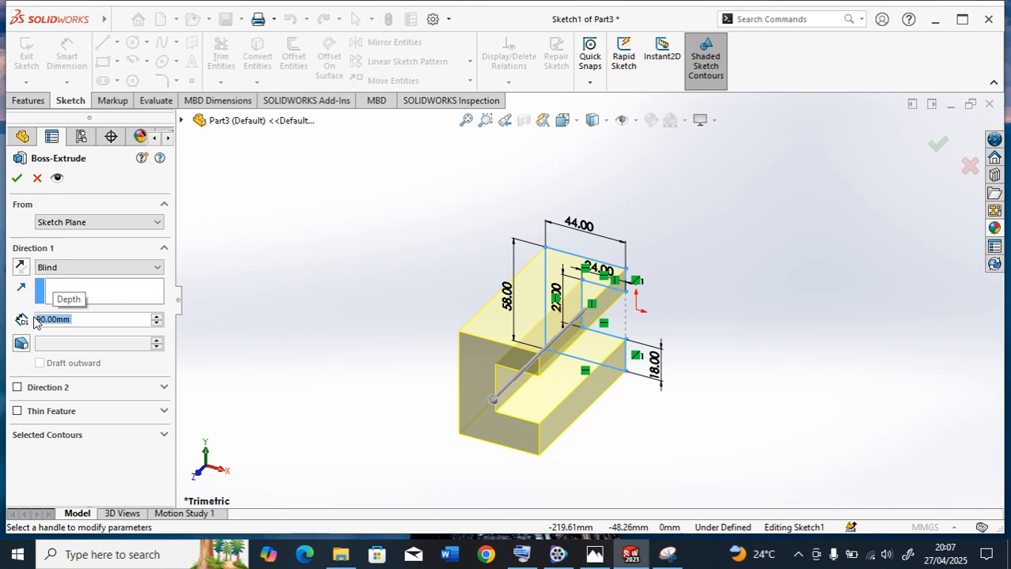
pyautogui.click(17, 178)
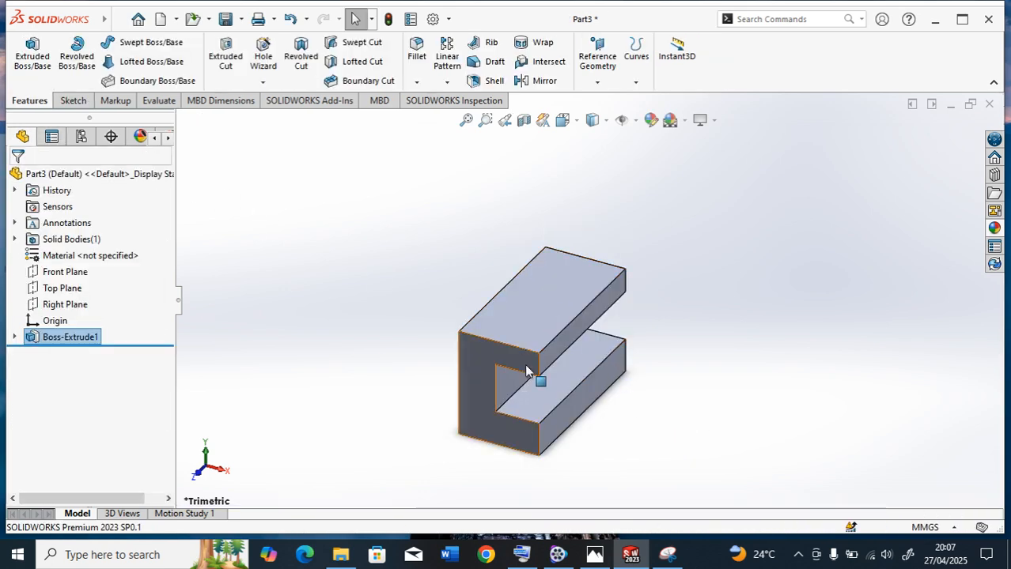
# Start an extruded cut on the lower arm's outer side face and sketch a rectangle about 33 by 18 mm across the arm's full height.
pyautogui.scroll(2, 588, 419)
pyautogui.scroll(-3, 558, 364)
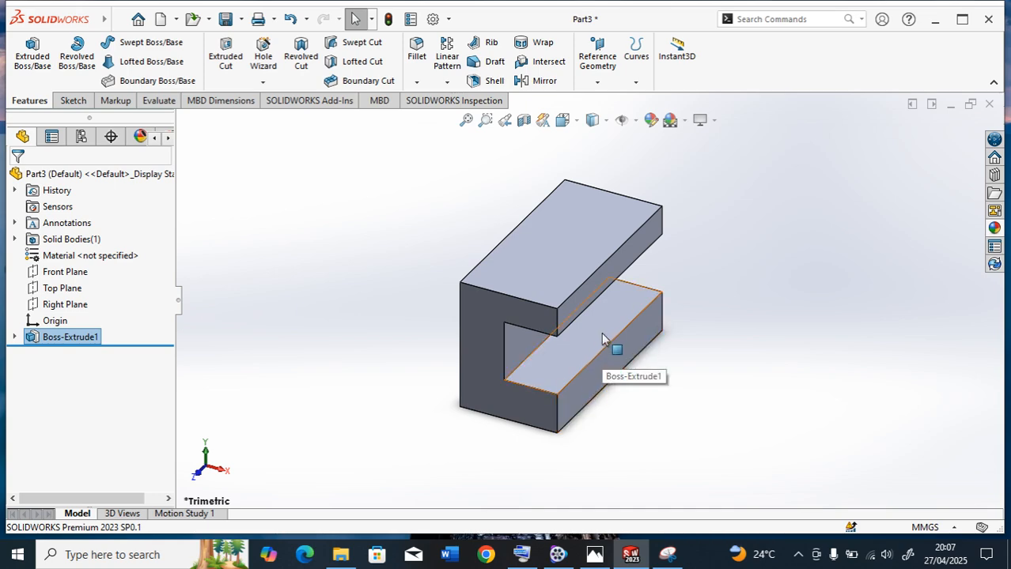
pyautogui.click(596, 554)
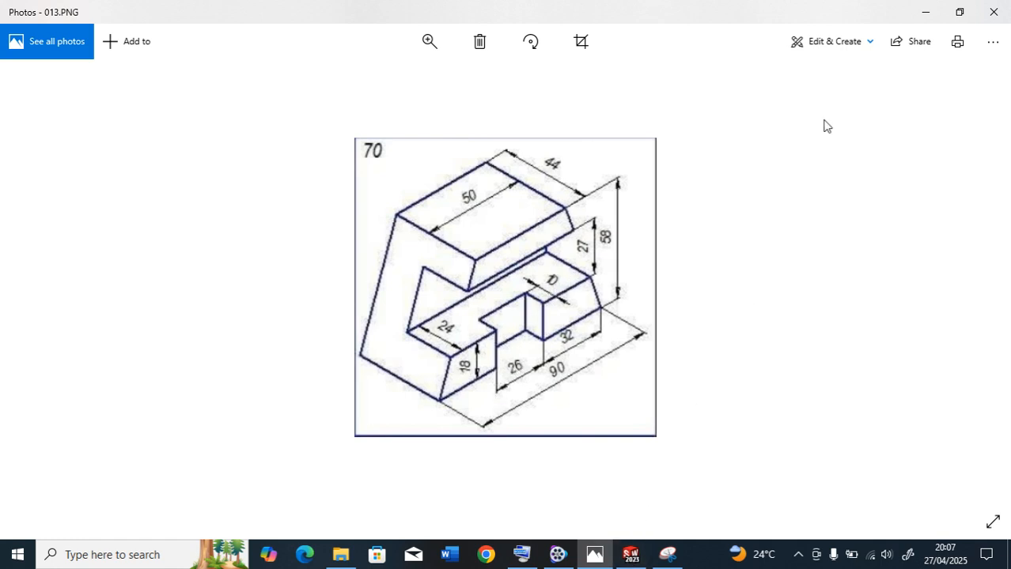
pyautogui.click(927, 14)
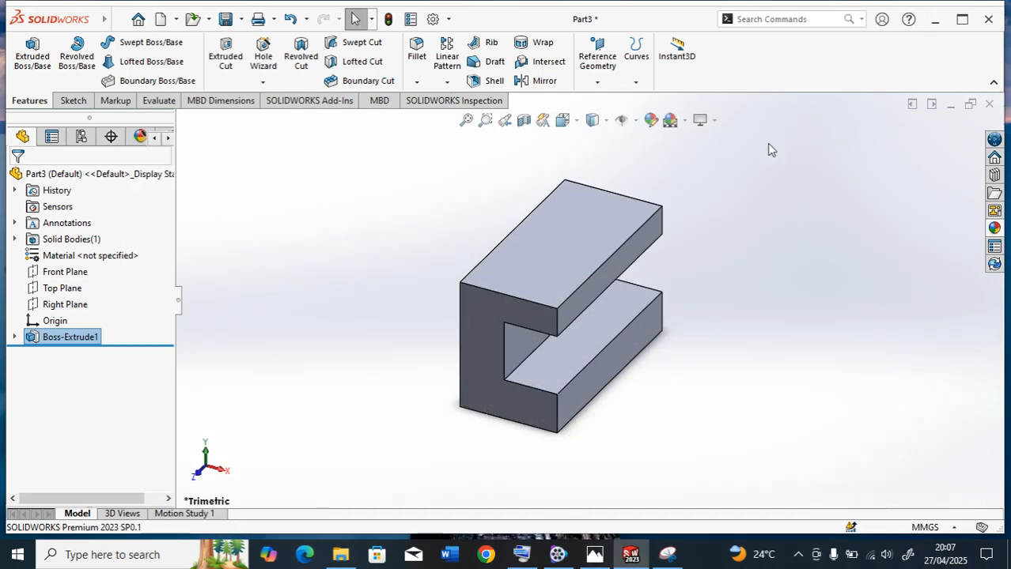
pyautogui.click(607, 359)
pyautogui.doubleClick(608, 361)
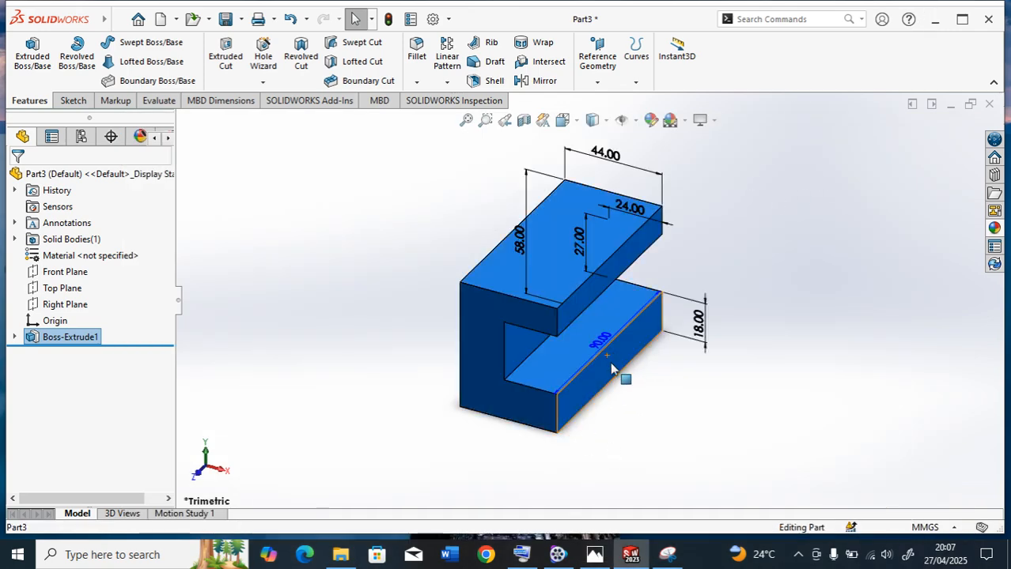
pyautogui.click(608, 362)
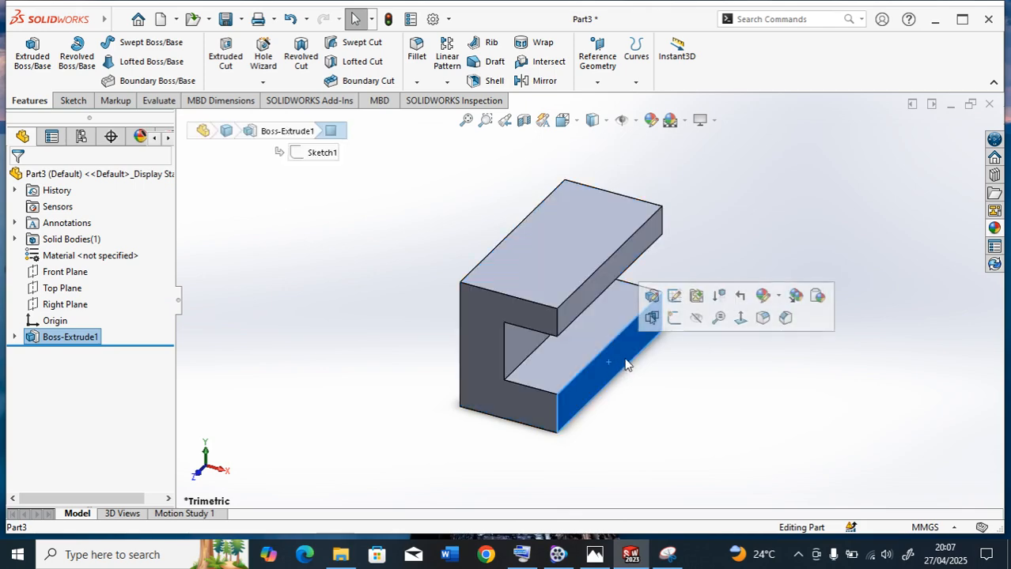
pyautogui.click(227, 49)
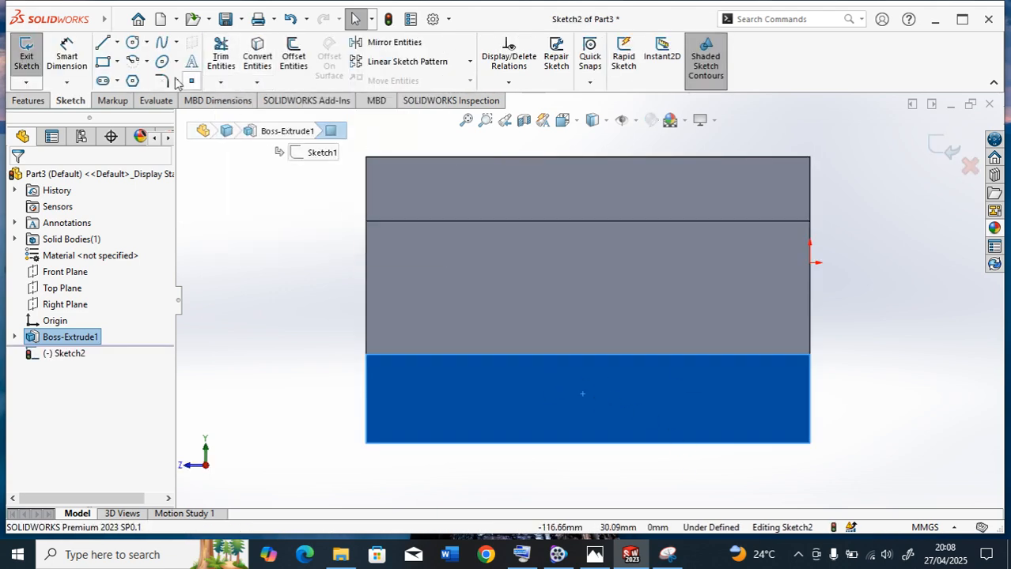
pyautogui.click(103, 63)
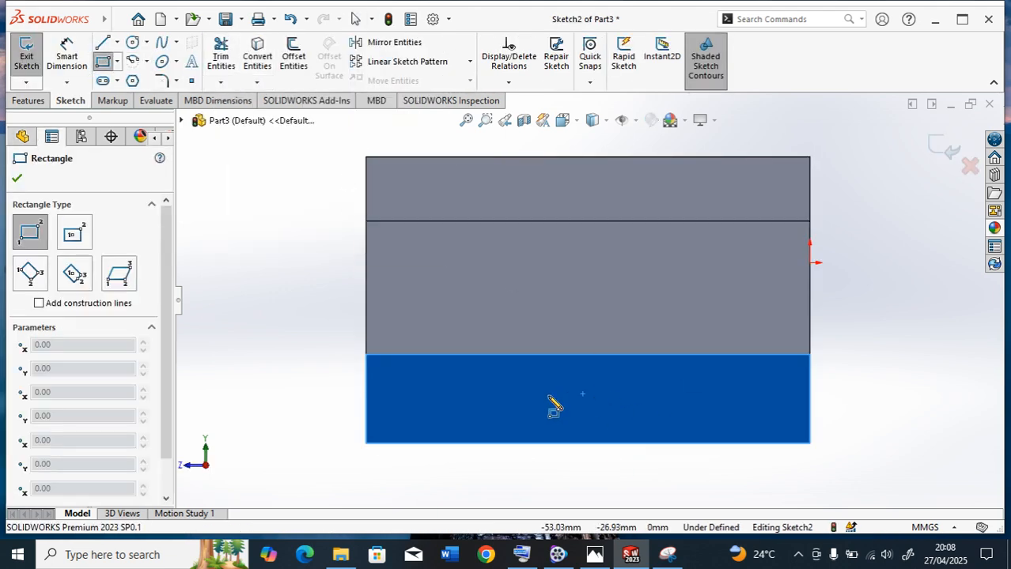
pyautogui.click(511, 355)
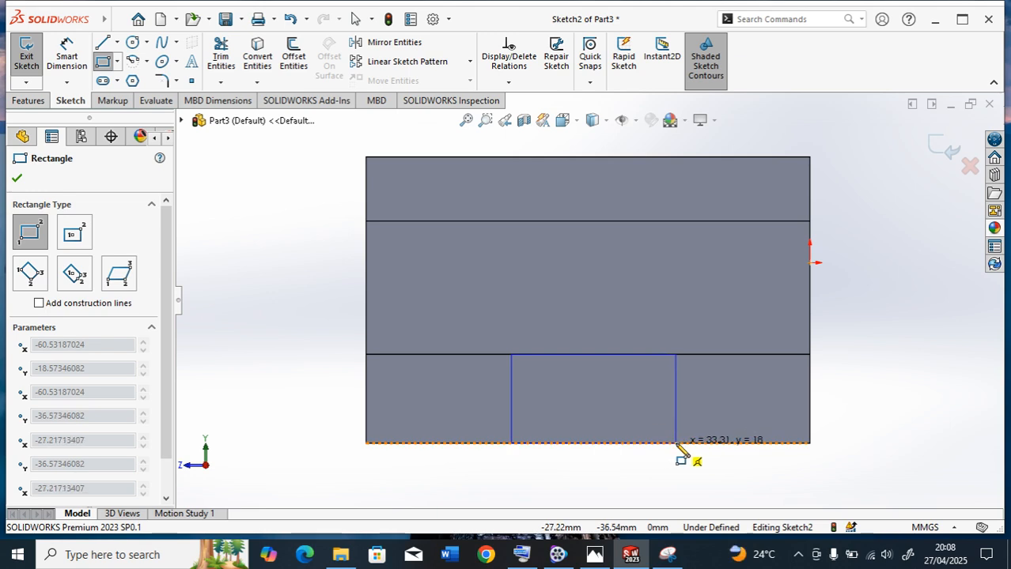
pyautogui.click(676, 444)
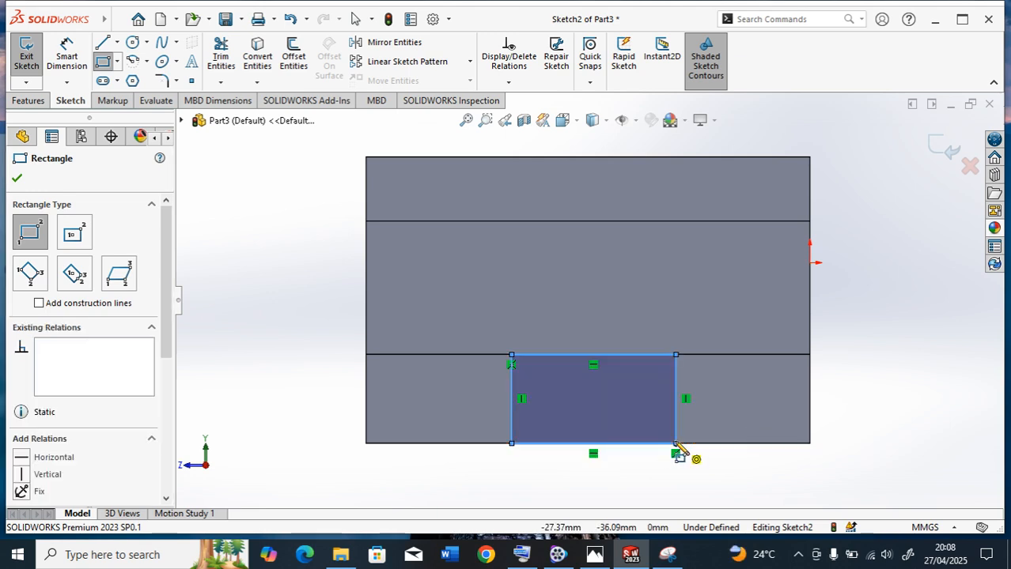
# Dimension the notch rectangle's width as 26 mm along its bottom edge.
pyautogui.click(69, 53)
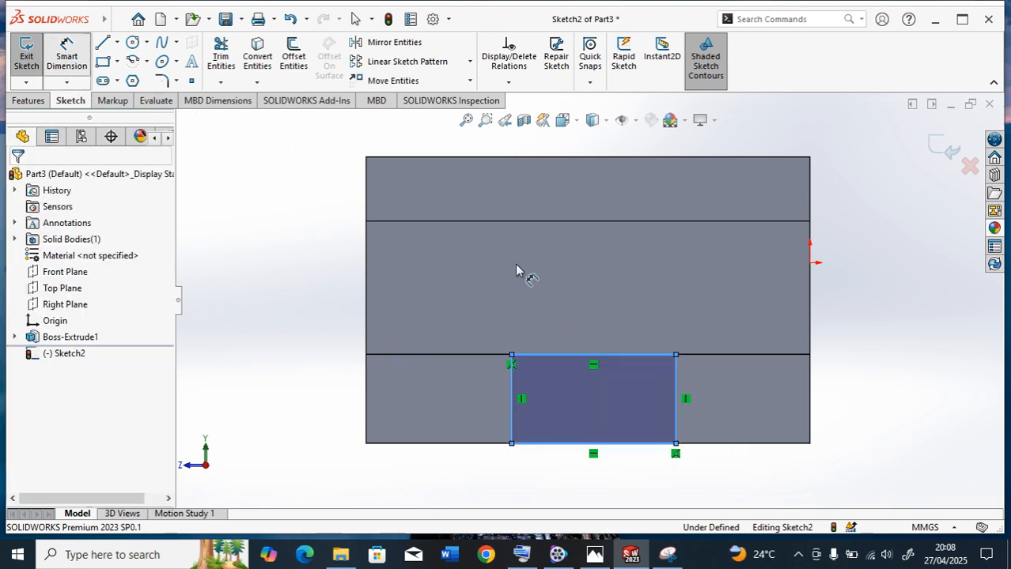
pyautogui.click(608, 449)
pyautogui.click(621, 479)
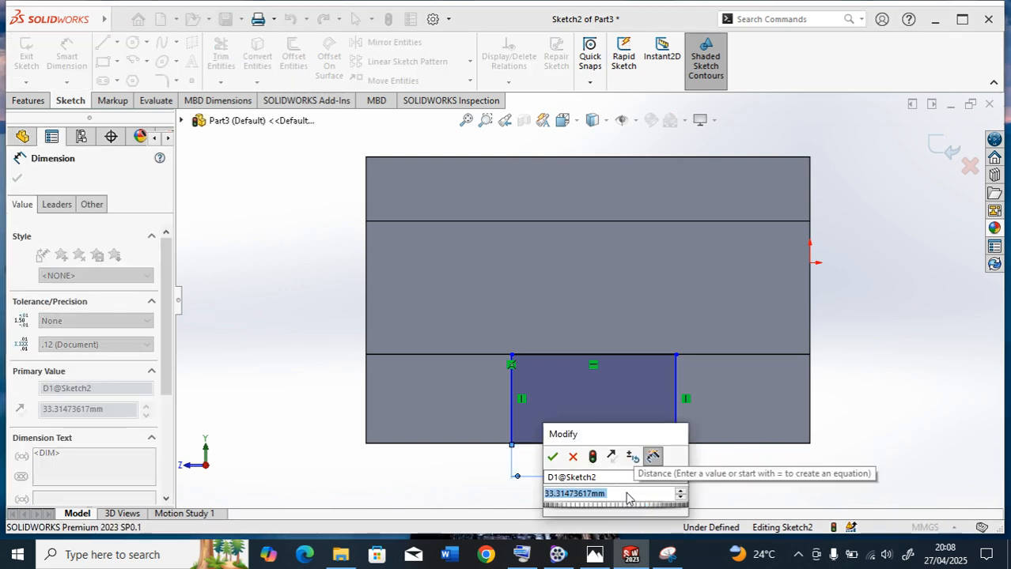
pyautogui.write('26')
pyautogui.press('Escape')
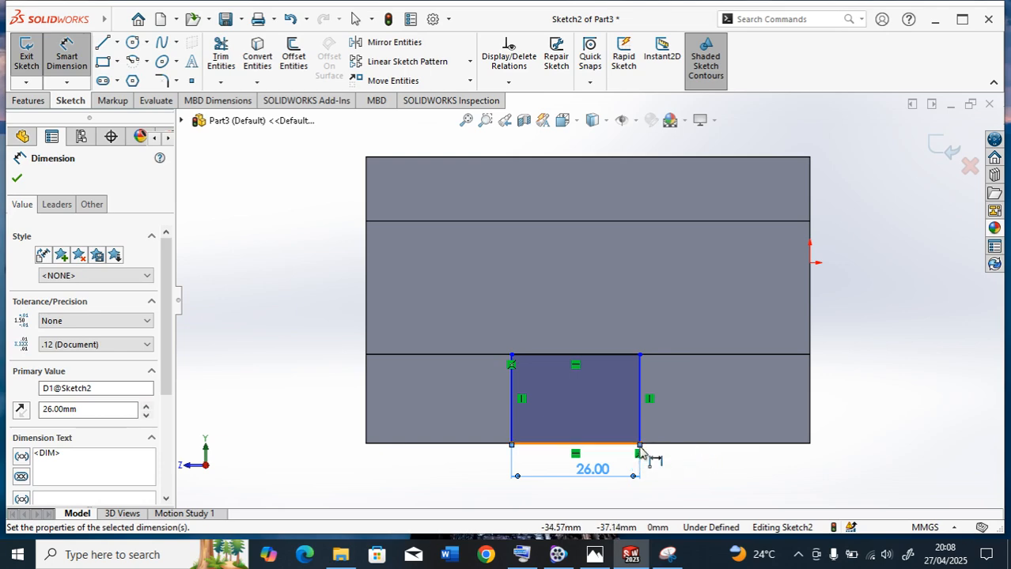
pyautogui.moveTo(642, 447); pyautogui.dragTo(350, 480)
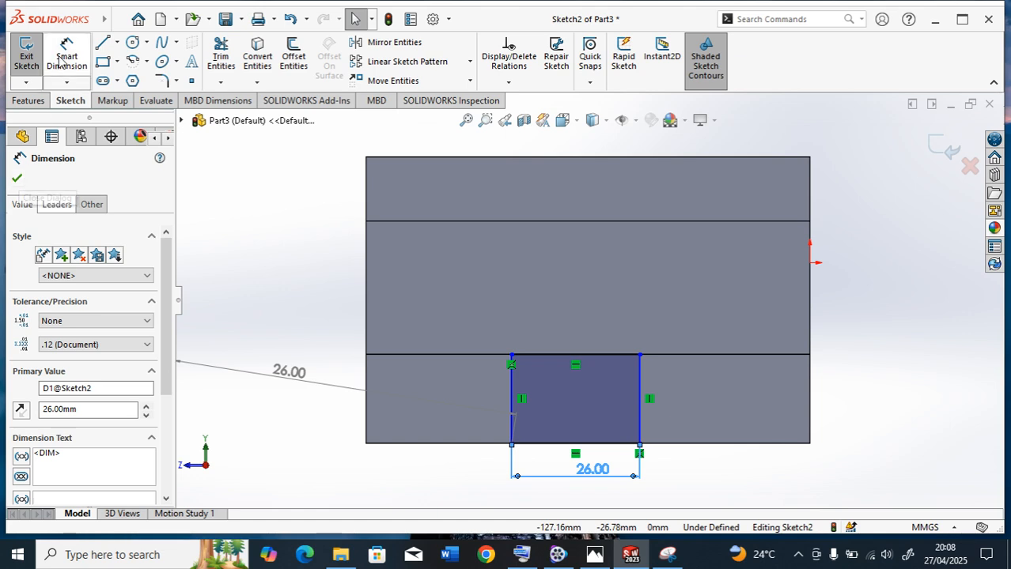
pyautogui.click(18, 180)
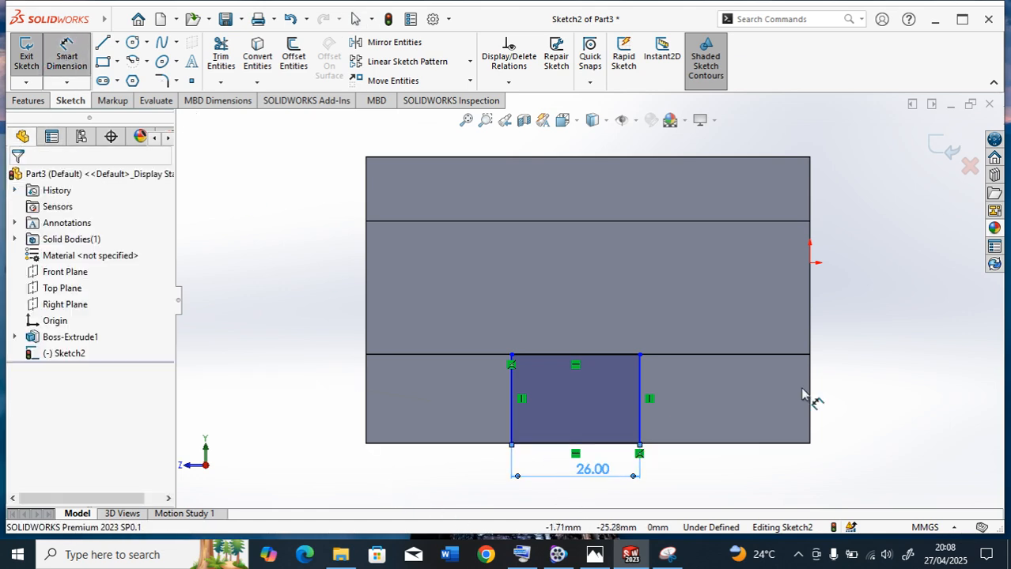
# Dimension the distance from the rectangle's lower corner to the nearer end of the lower arm as 32 mm.
pyautogui.click(808, 446)
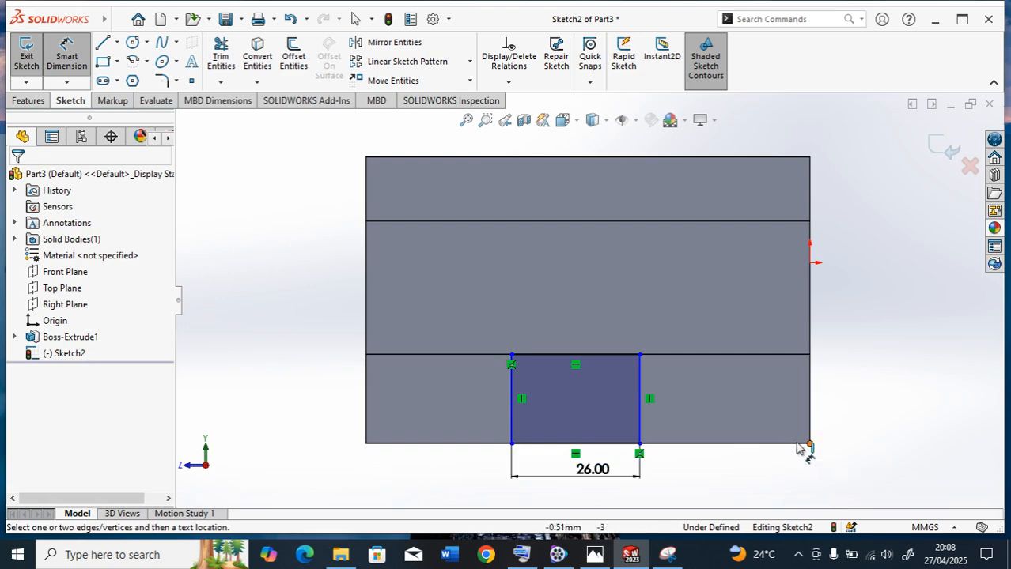
pyautogui.click(639, 446)
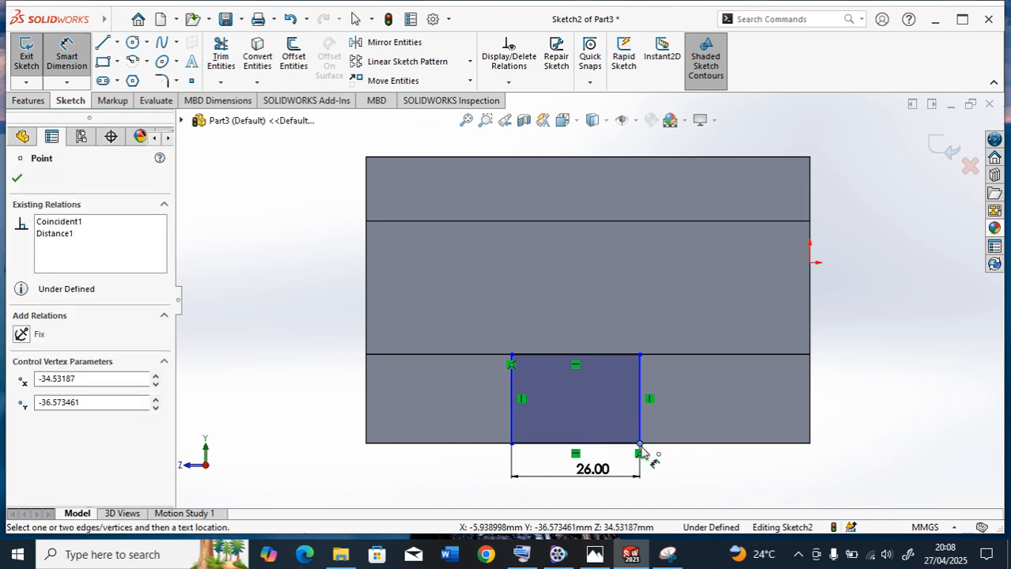
pyautogui.click(809, 445)
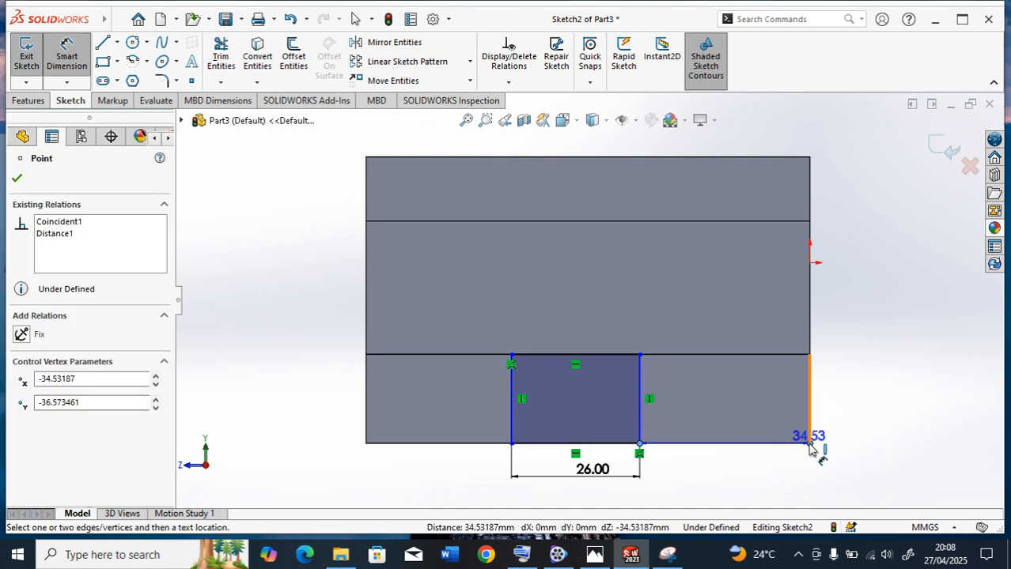
pyautogui.click(741, 475)
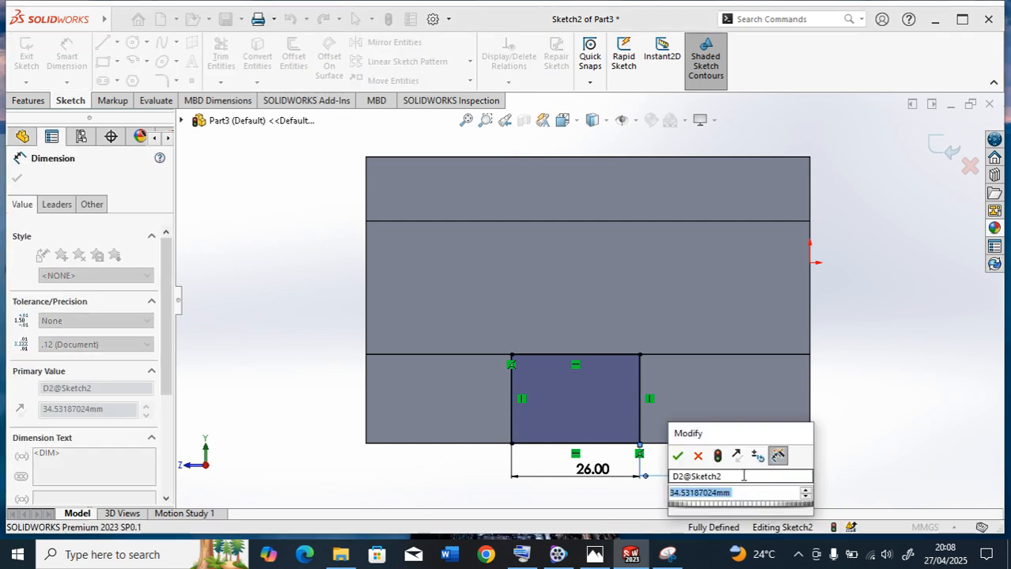
pyautogui.write('32')
pyautogui.press('Return')
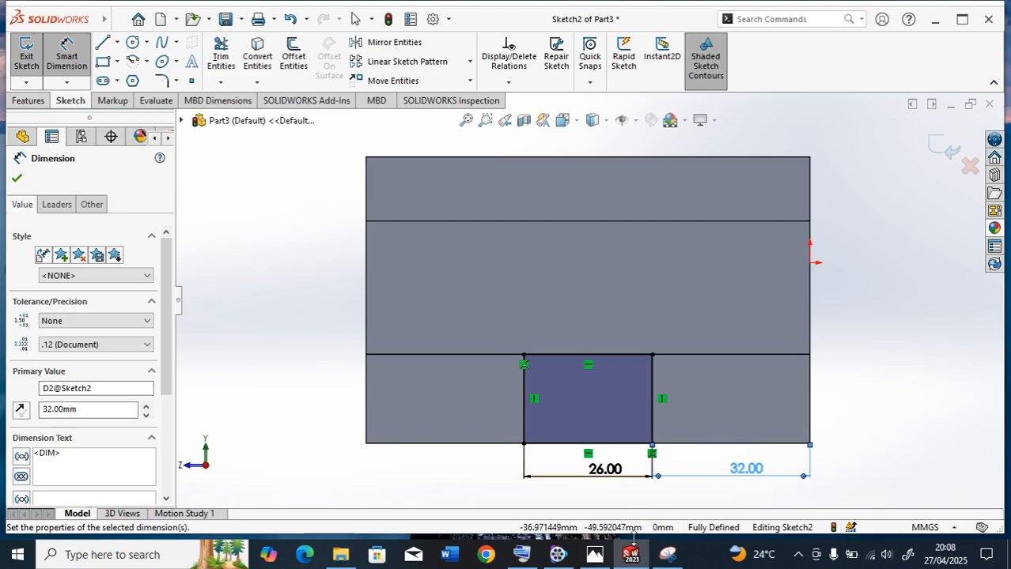
# Cut the notch sketch into the lower arm as a blind cut 10 mm deep, taking the depth from the reference drawing.
pyautogui.click(596, 556)
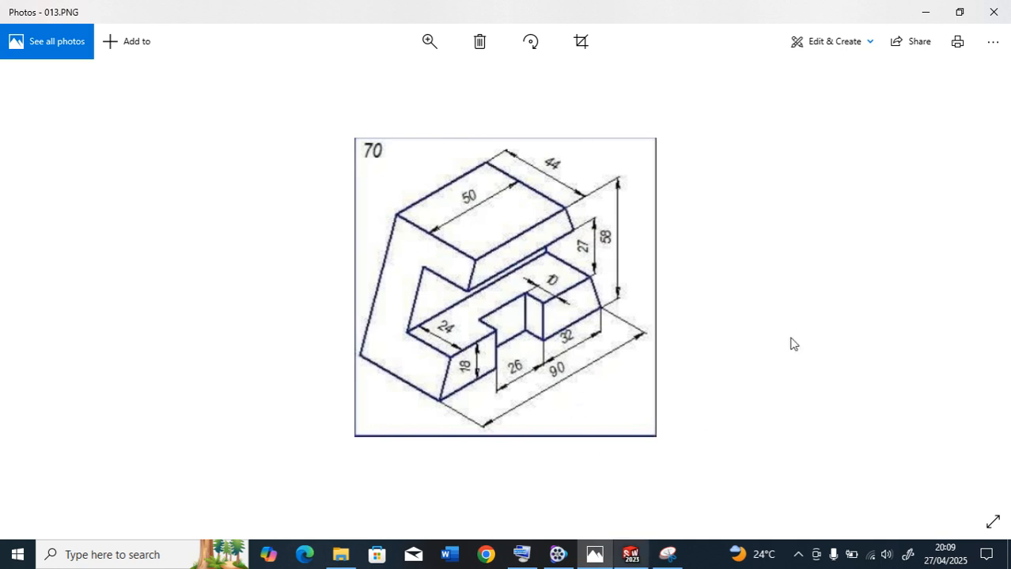
pyautogui.click(924, 12)
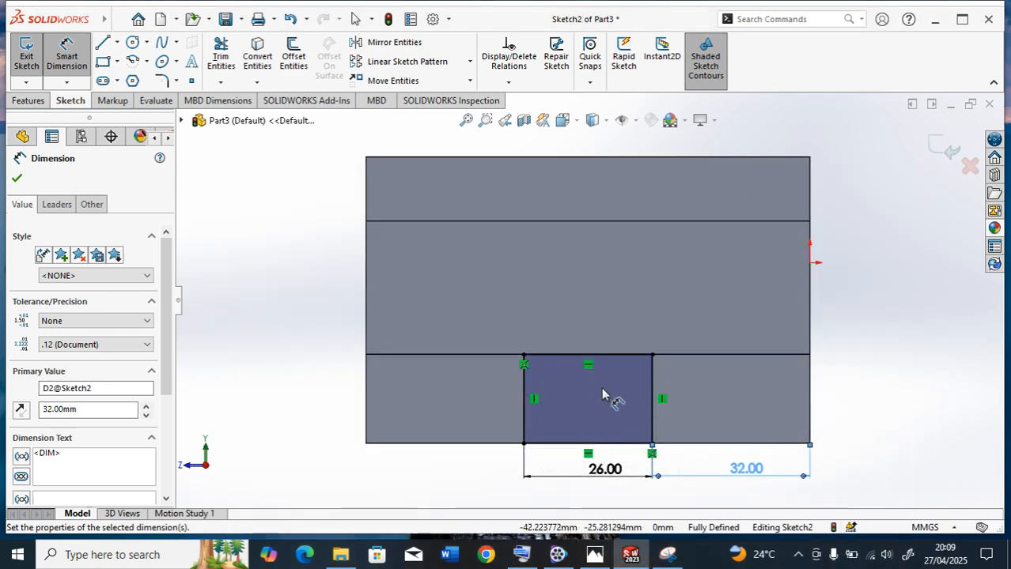
pyautogui.click(13, 181)
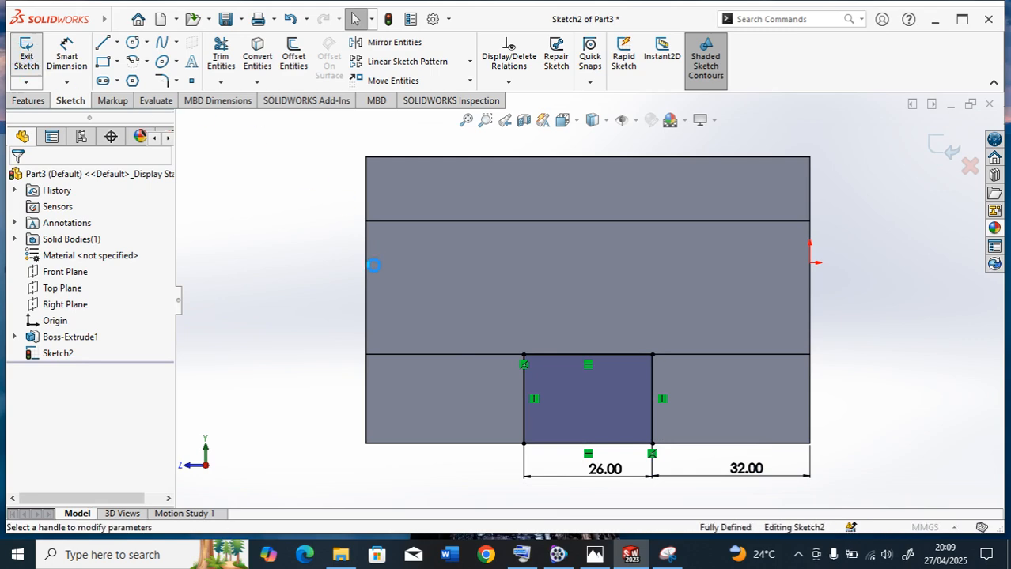
pyautogui.scroll(5, 599, 334)
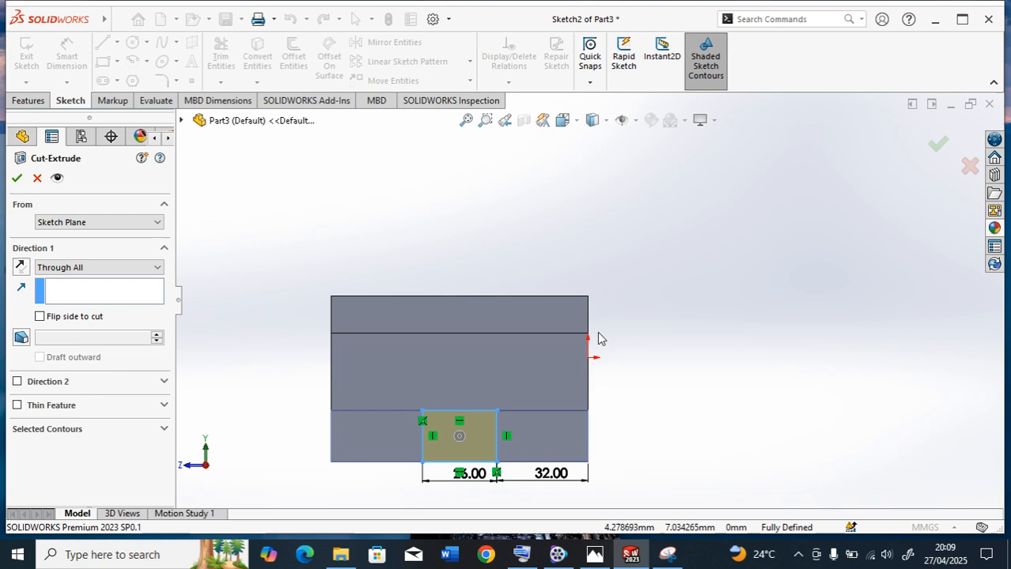
pyautogui.moveTo(291, 363); pyautogui.dragTo(348, 407, button='middle')
pyautogui.click(153, 267)
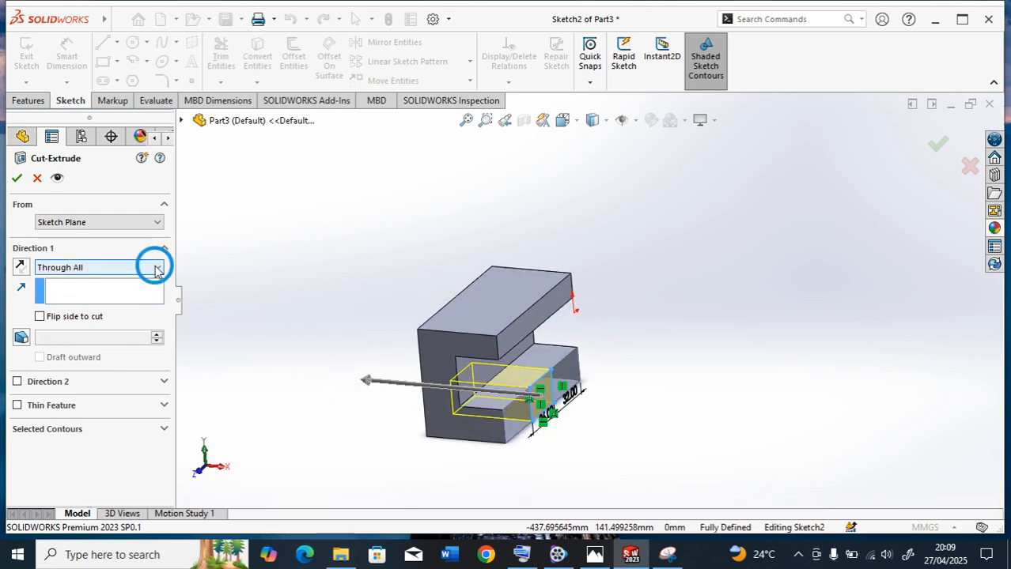
pyautogui.click(117, 281)
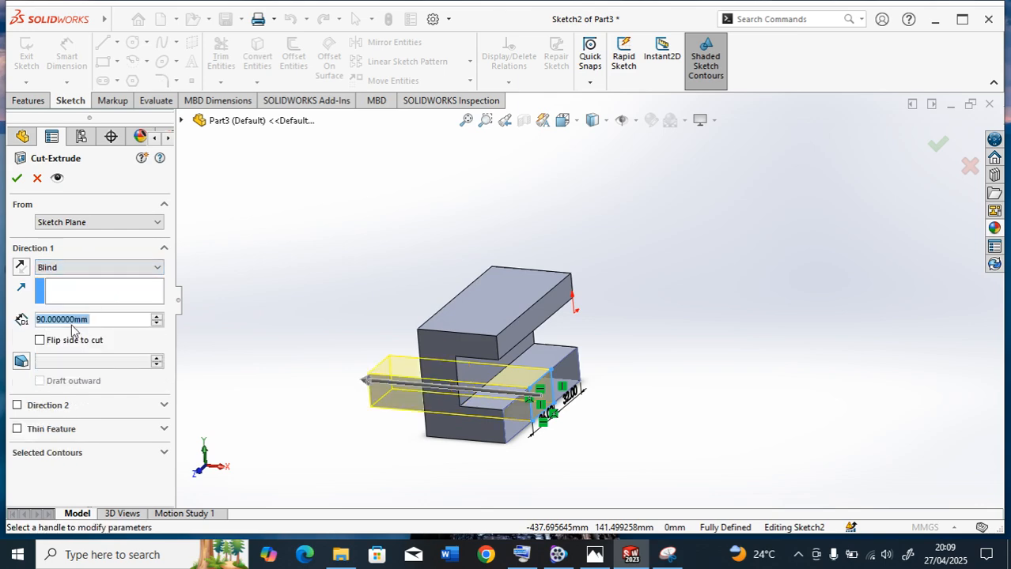
pyautogui.click(157, 324)
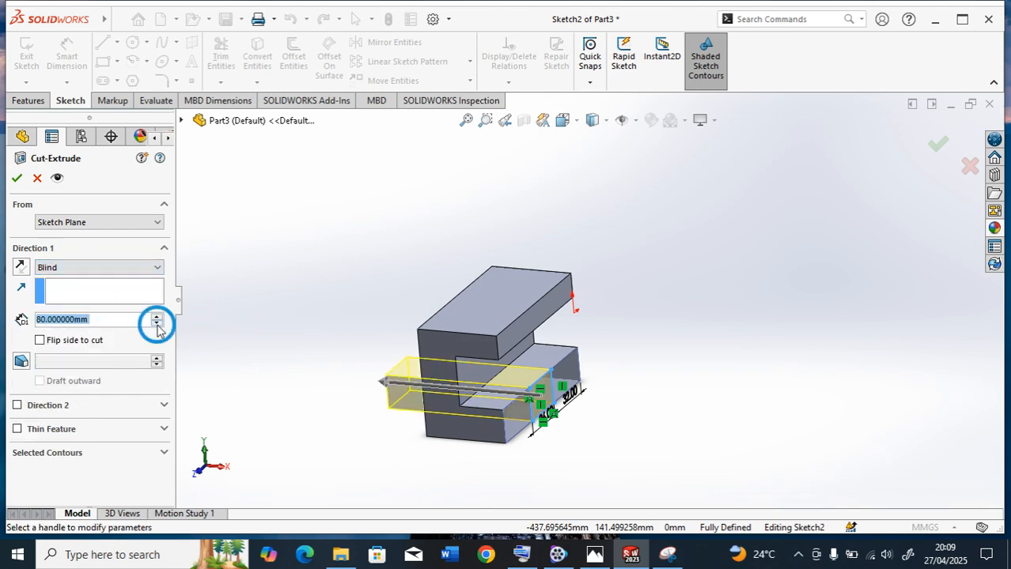
pyautogui.click(157, 323)
pyautogui.click(157, 324)
pyautogui.click(157, 323)
pyautogui.click(156, 324)
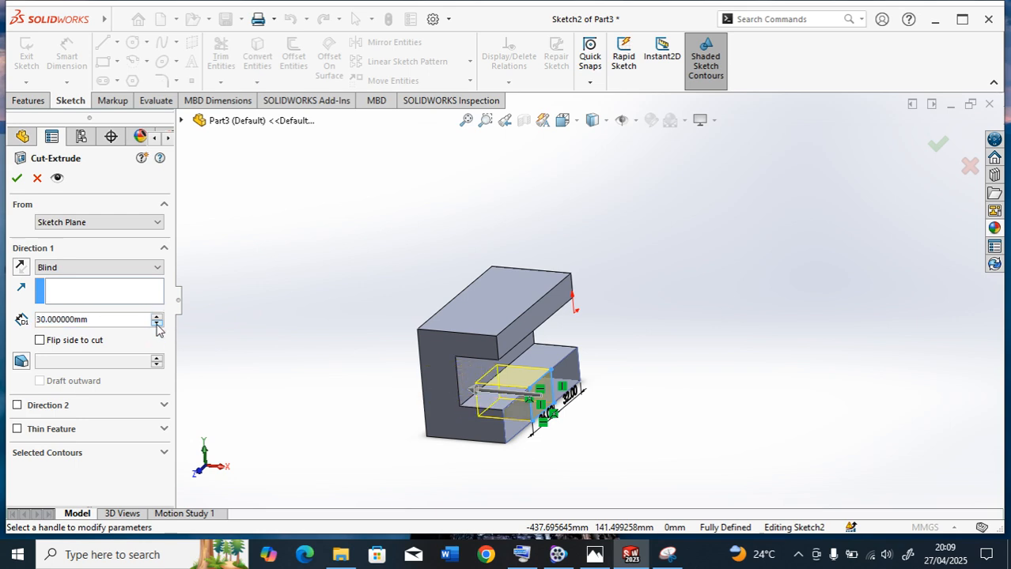
pyautogui.click(156, 323)
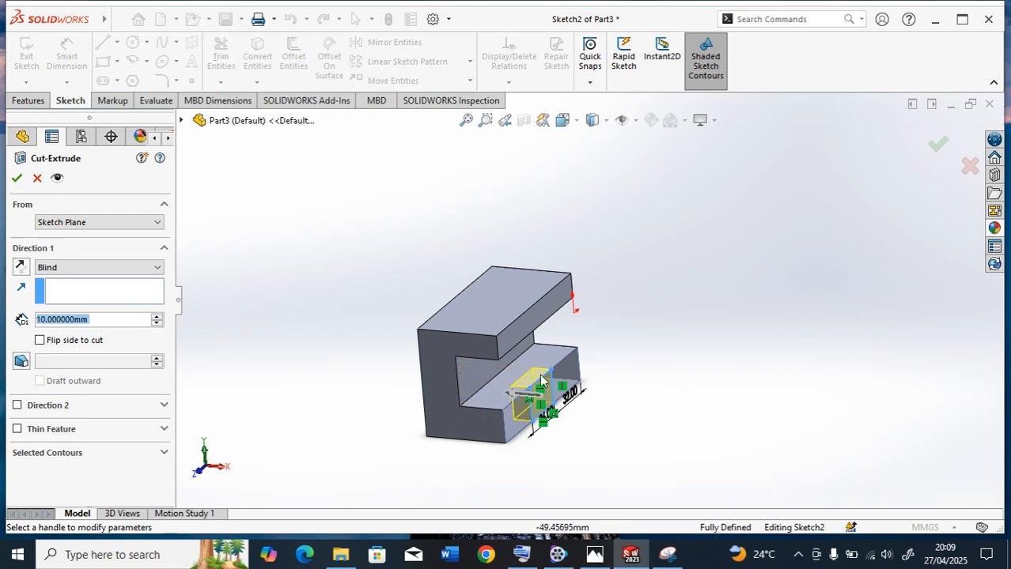
pyautogui.click(17, 180)
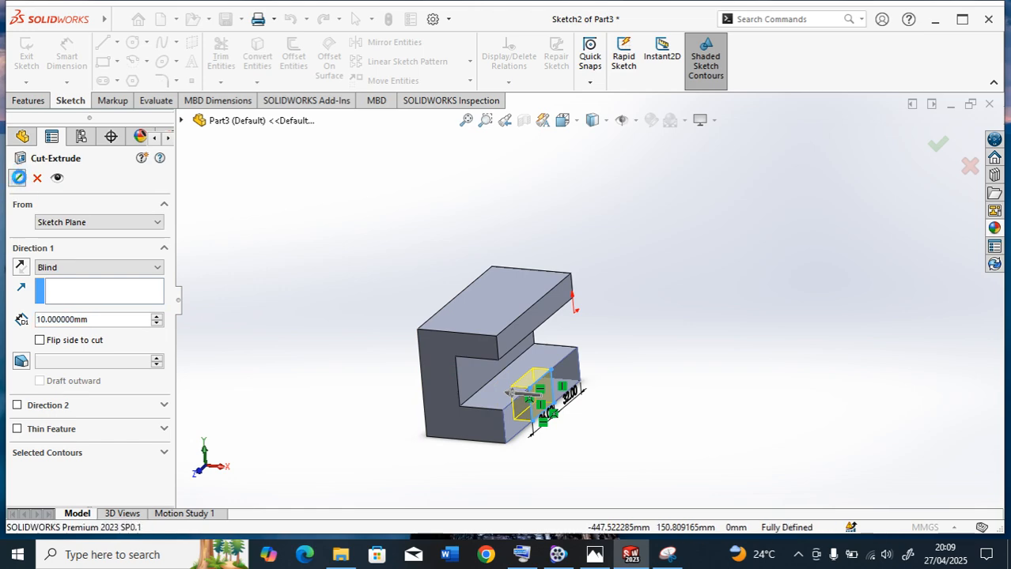
# Examine the notched part from several angles and compare it with the reference drawing.
pyautogui.moveTo(602, 370); pyautogui.dragTo(658, 385, button='middle')
pyautogui.scroll(2, 605, 299)
pyautogui.scroll(-5, 583, 359)
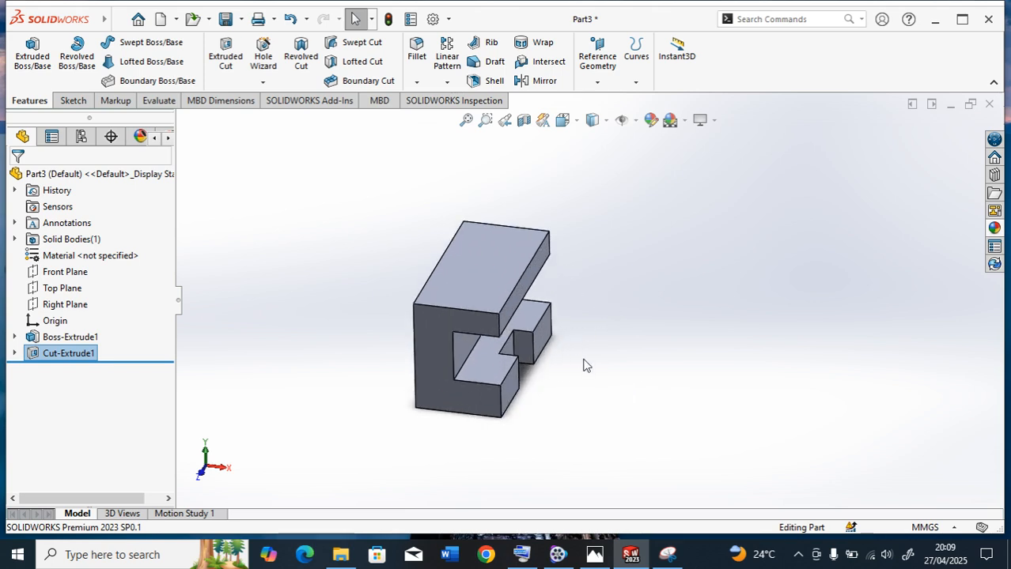
pyautogui.moveTo(601, 415); pyautogui.dragTo(574, 418, button='middle')
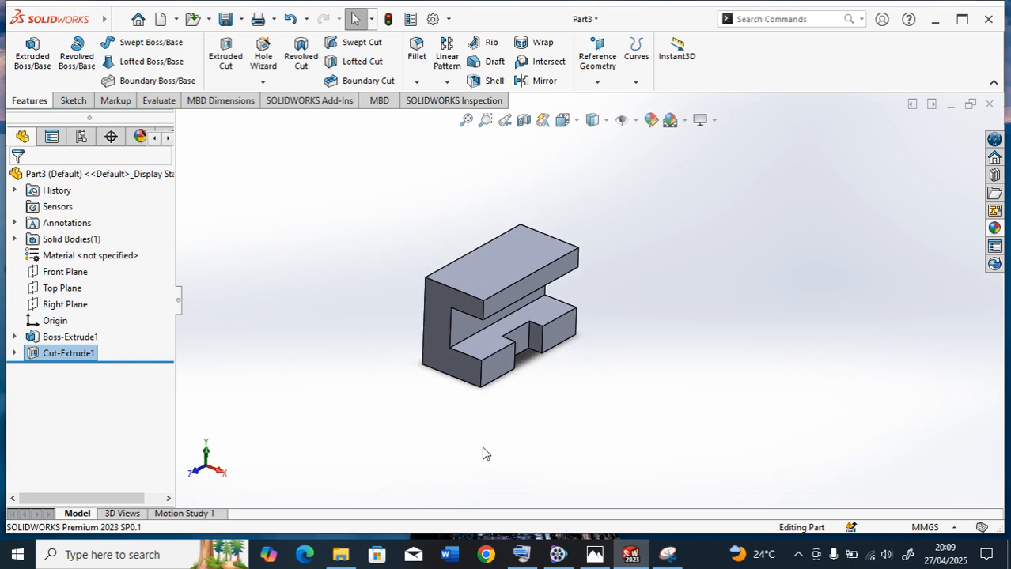
pyautogui.moveTo(481, 452); pyautogui.dragTo(480, 485, button='middle')
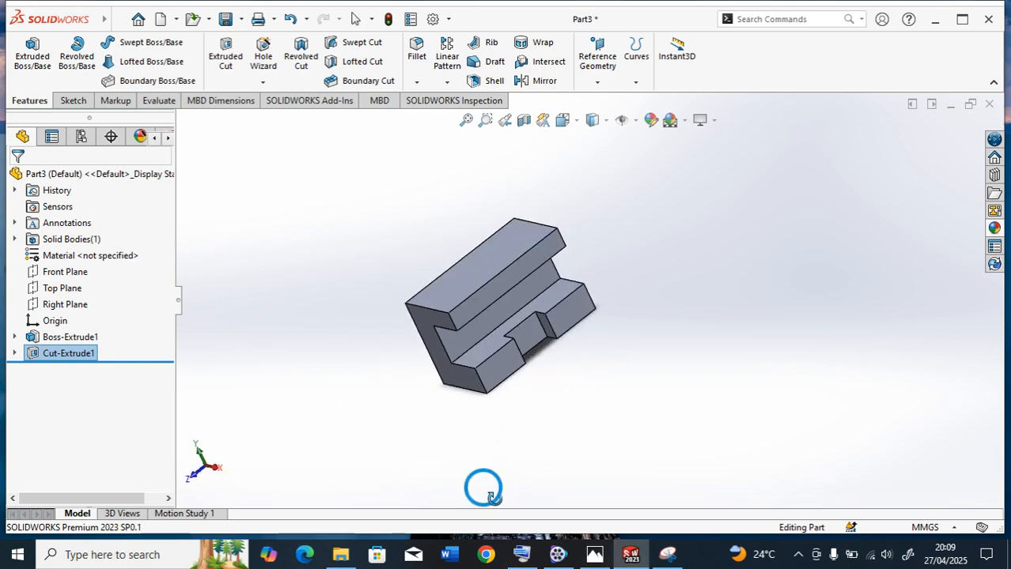
pyautogui.press('f')
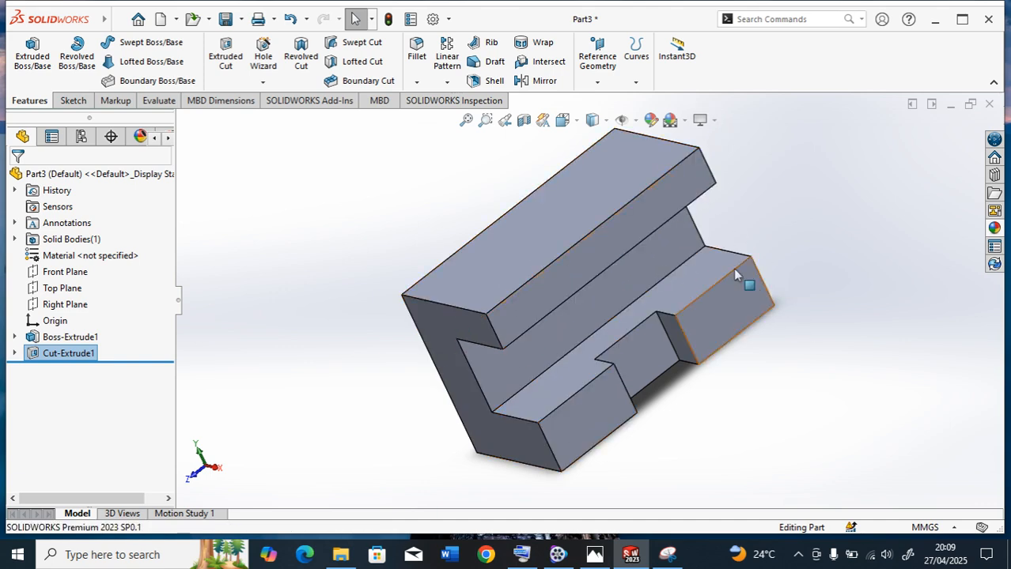
pyautogui.scroll(3, 787, 303)
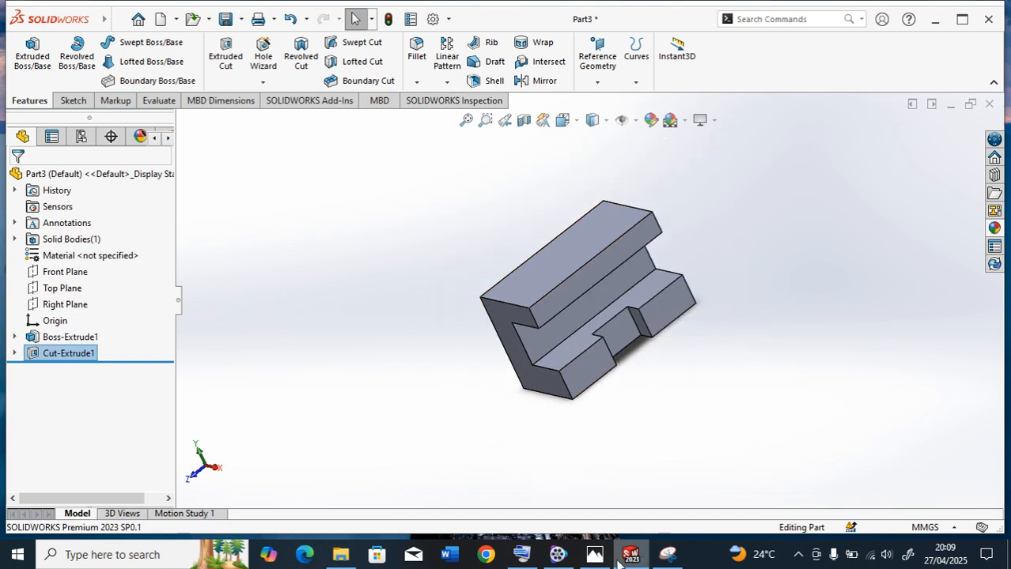
pyautogui.click(594, 554)
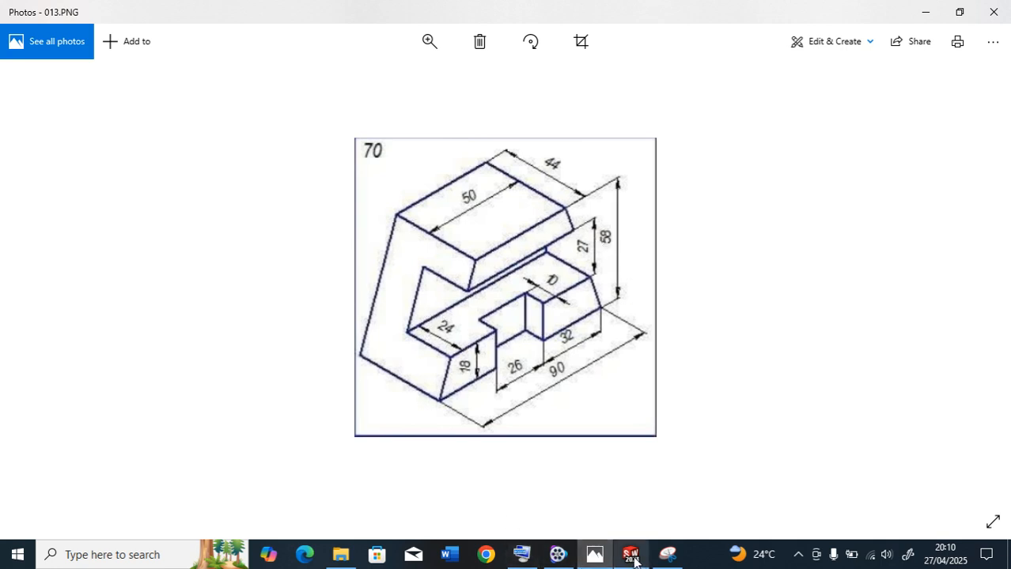
pyautogui.click(926, 13)
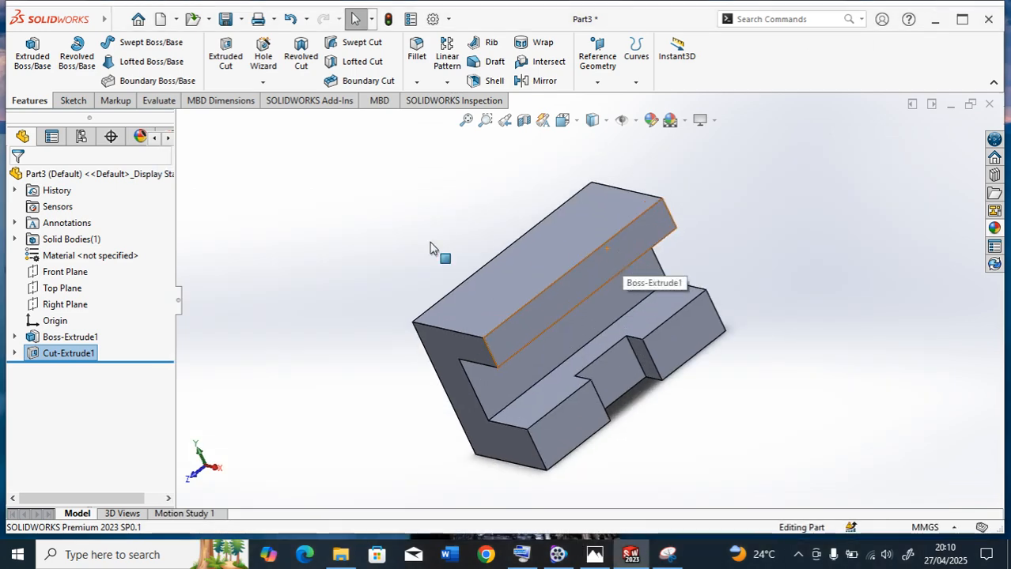
pyautogui.moveTo(433, 248); pyautogui.dragTo(524, 246, button='middle')
pyautogui.middleClick(561, 203)
pyautogui.scroll(2, 590, 269)
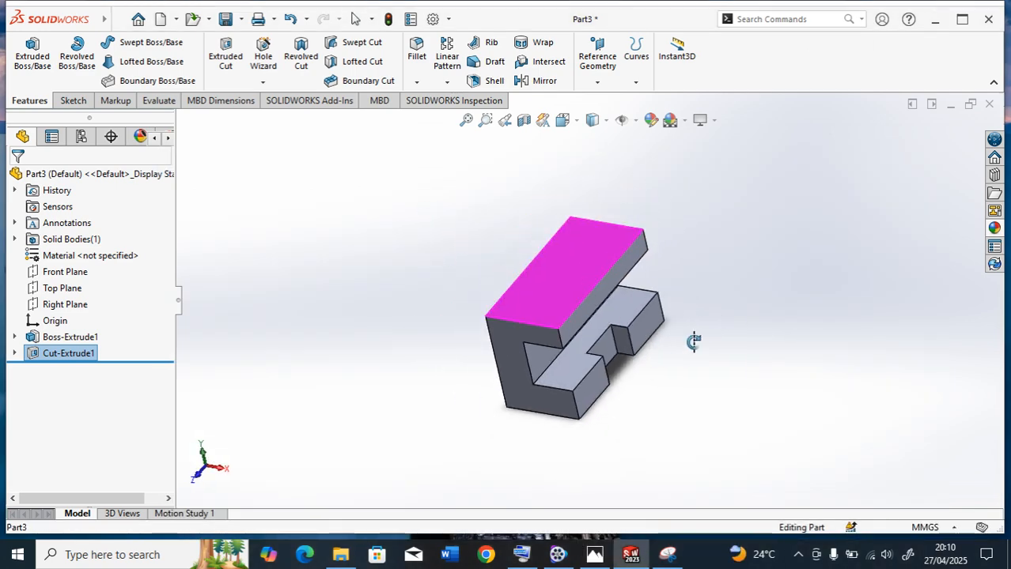
pyautogui.click(732, 280)
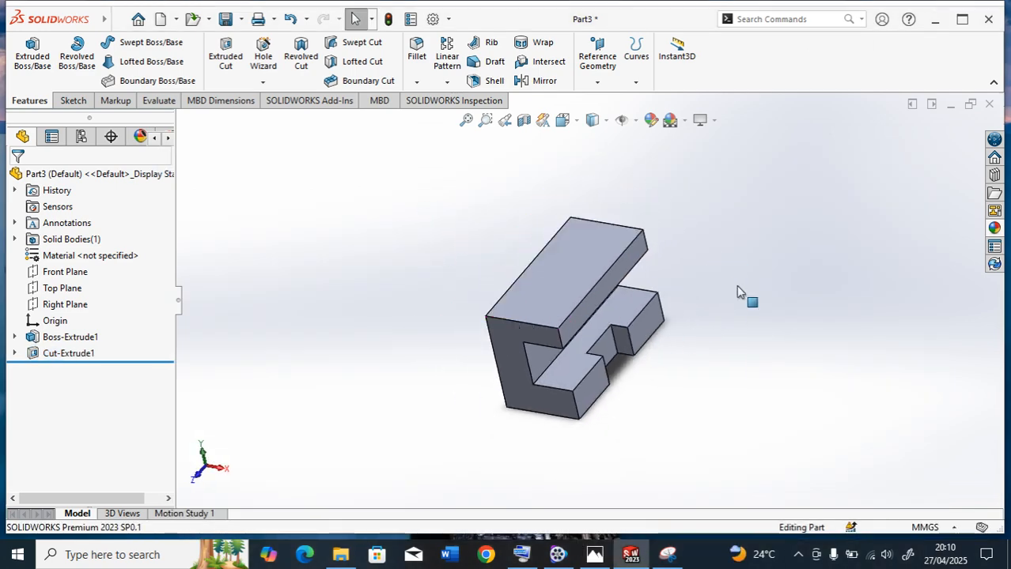
# On the upper arm's side face, start an extruded cut and sketch a full-height triangle about 29 mm wide plus a vertical line from the top edge's midpoint.
pyautogui.click(579, 322)
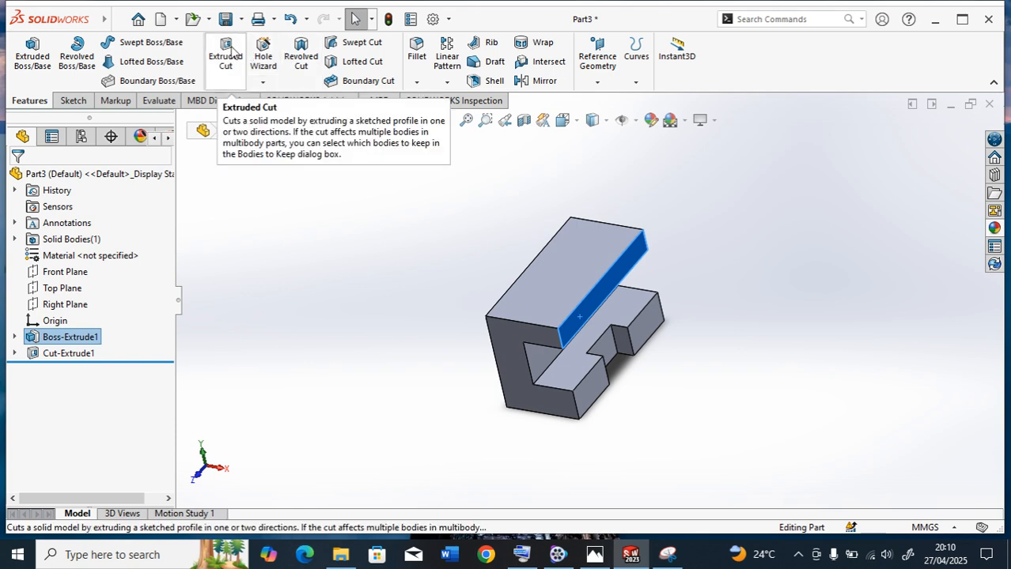
pyautogui.click(230, 53)
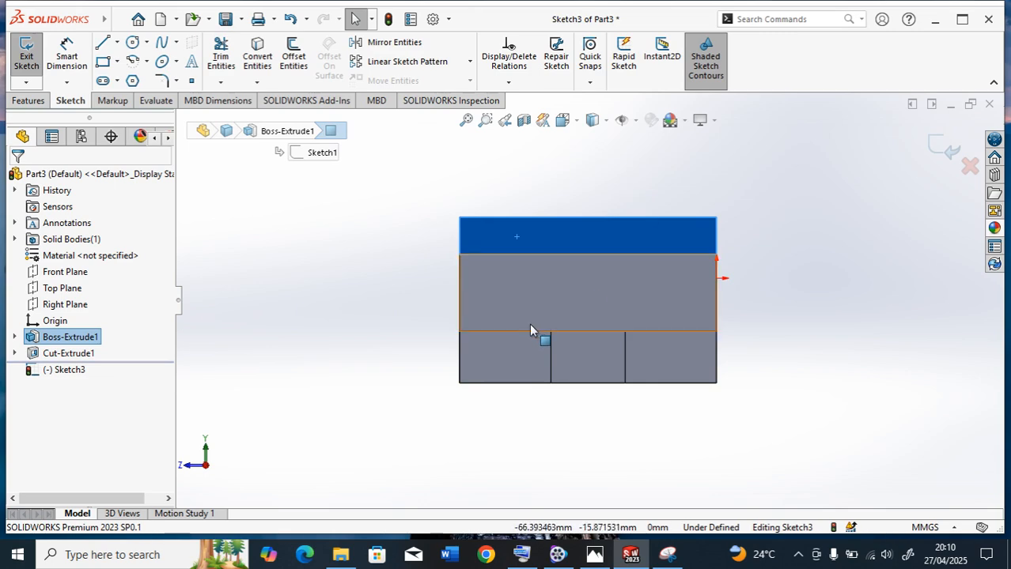
pyautogui.click(101, 45)
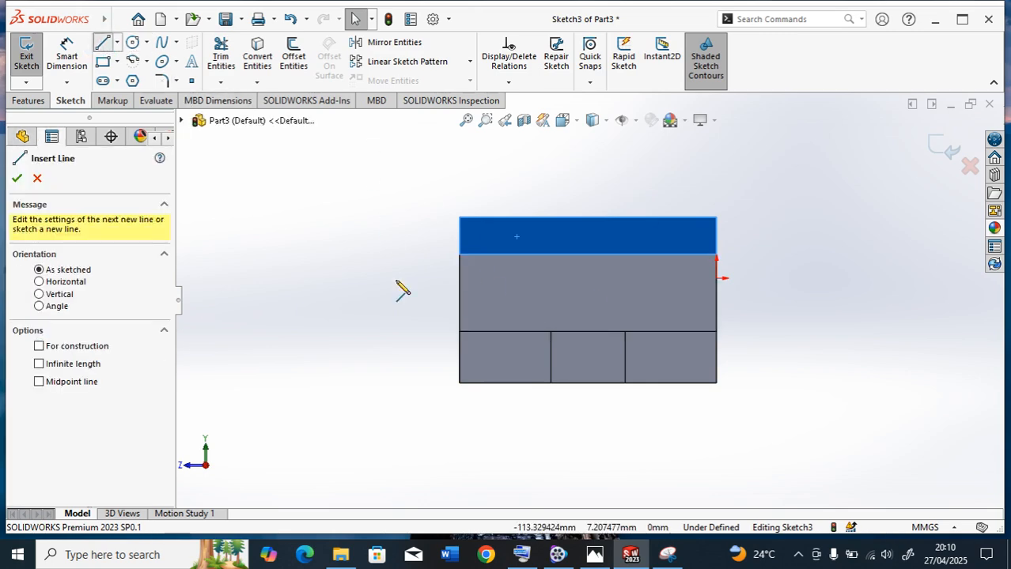
pyautogui.click(459, 384)
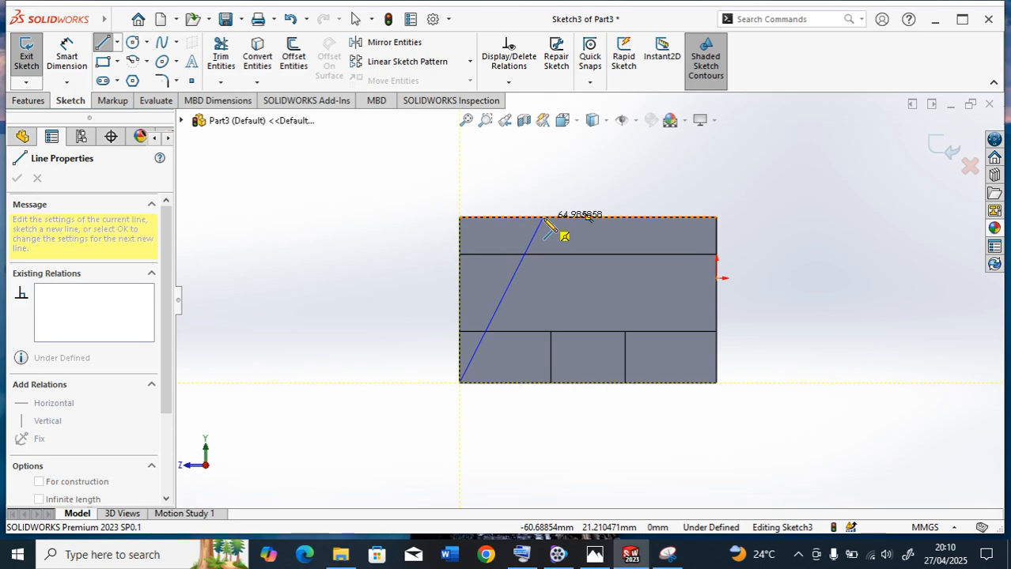
pyautogui.click(543, 217)
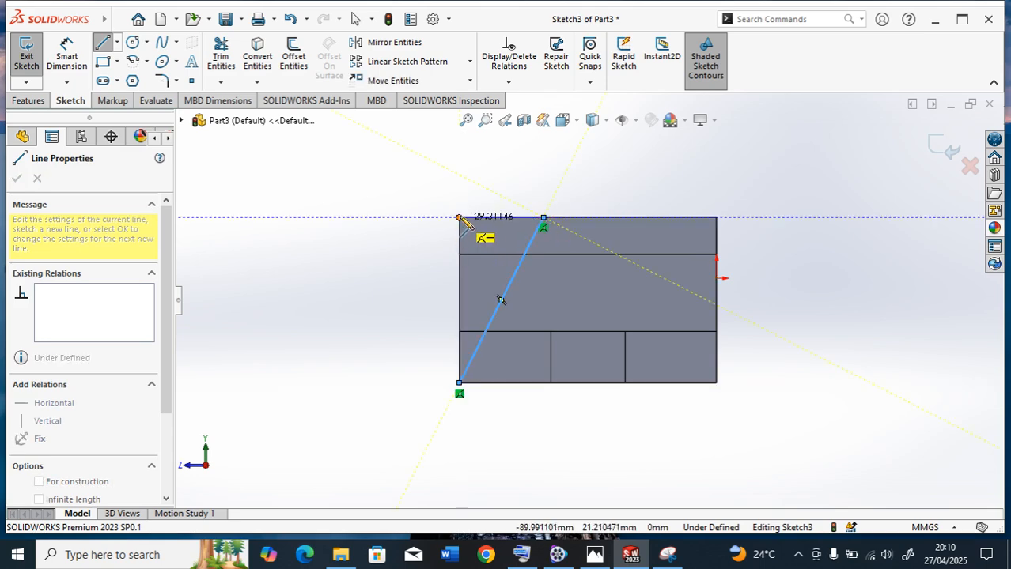
pyautogui.click(458, 217)
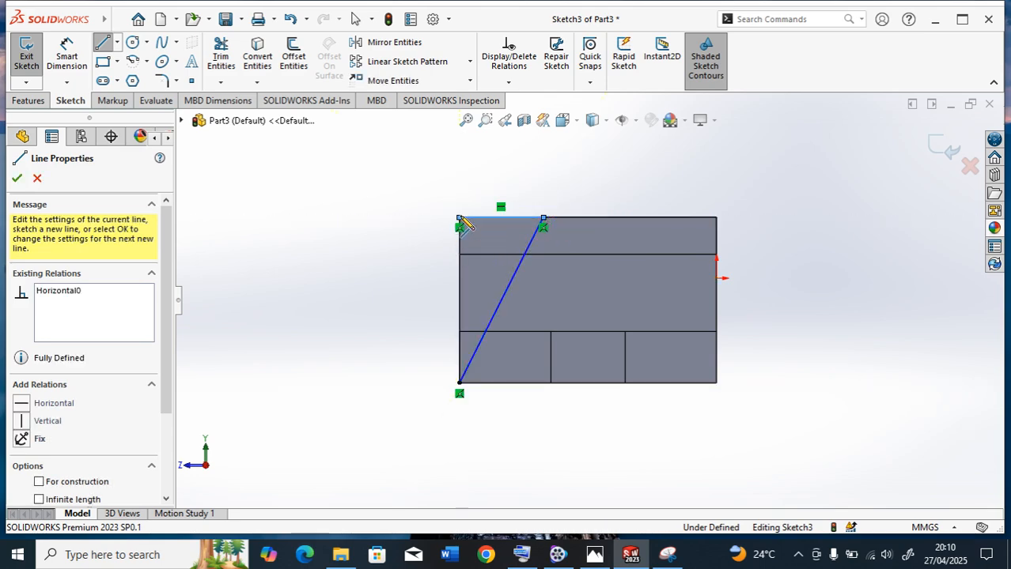
pyautogui.click(459, 383)
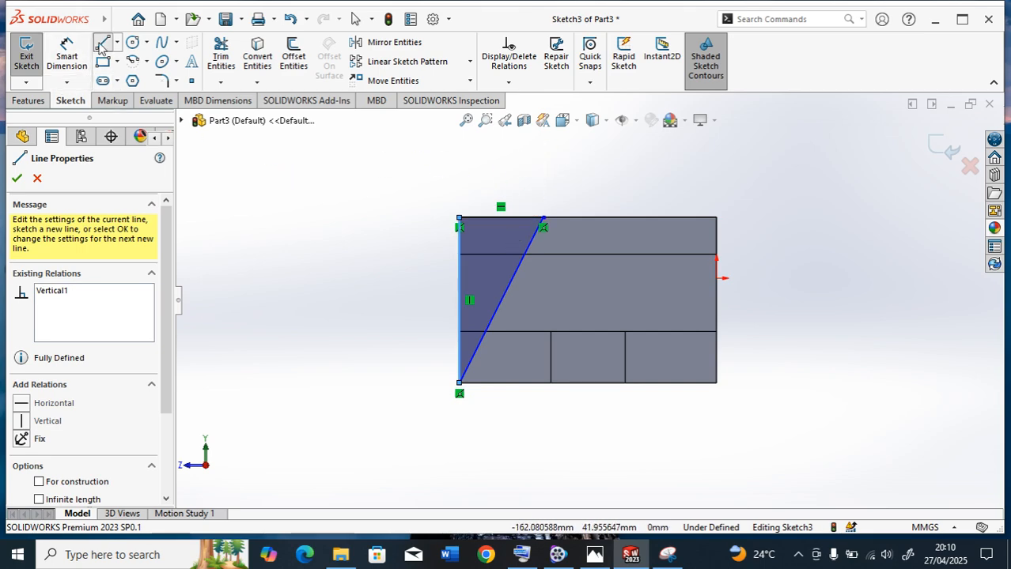
pyautogui.click(587, 217)
pyautogui.click(587, 287)
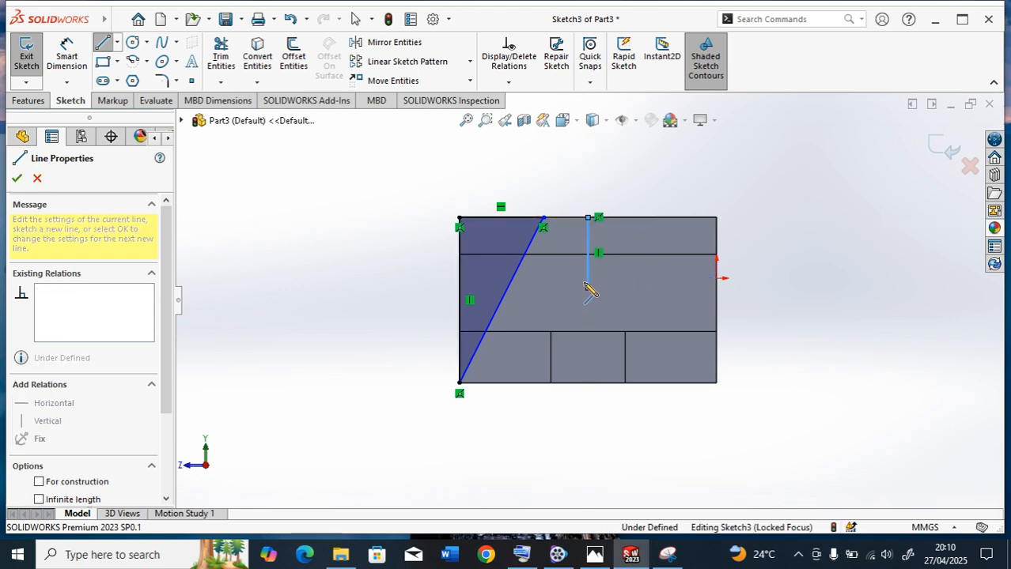
# Dimension the triangle's horizontal top side as 20 mm.
pyautogui.click(68, 52)
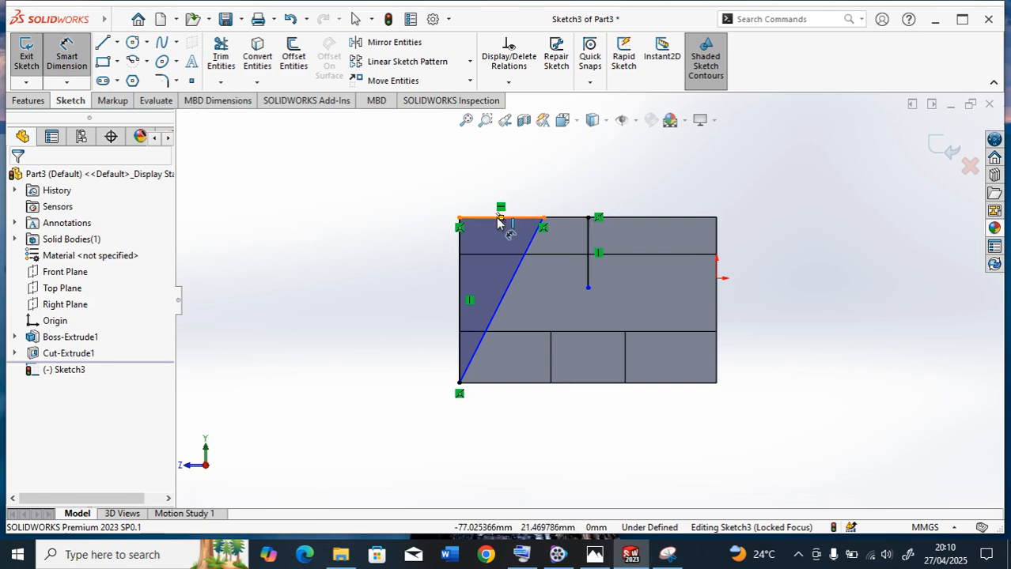
pyautogui.click(499, 219)
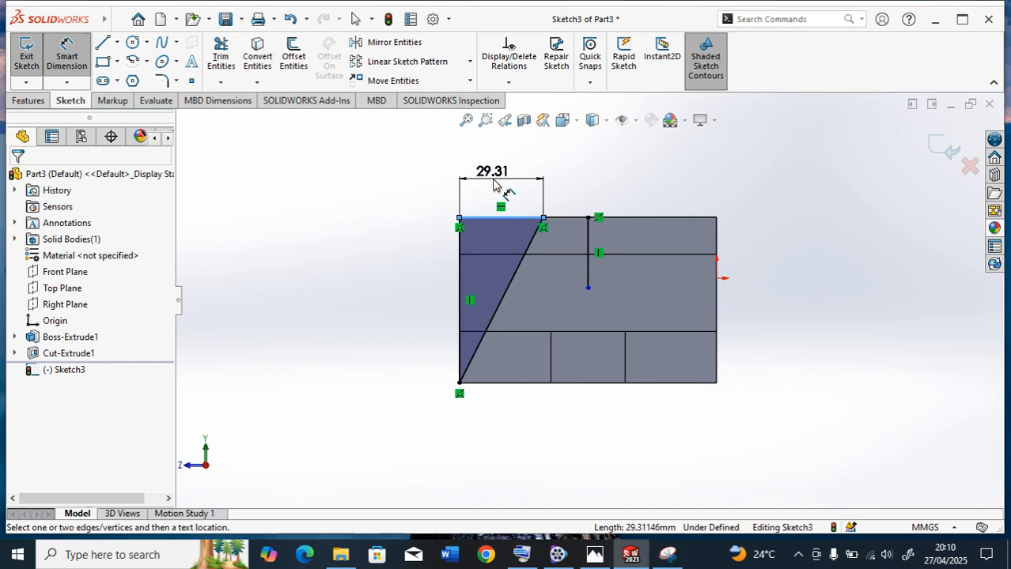
pyautogui.click(494, 184)
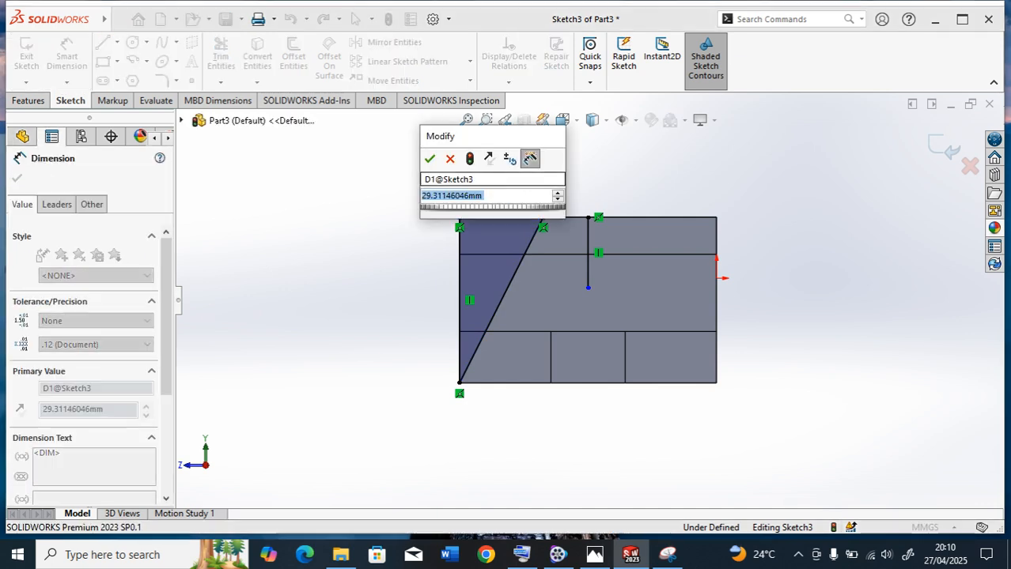
pyautogui.write('20')
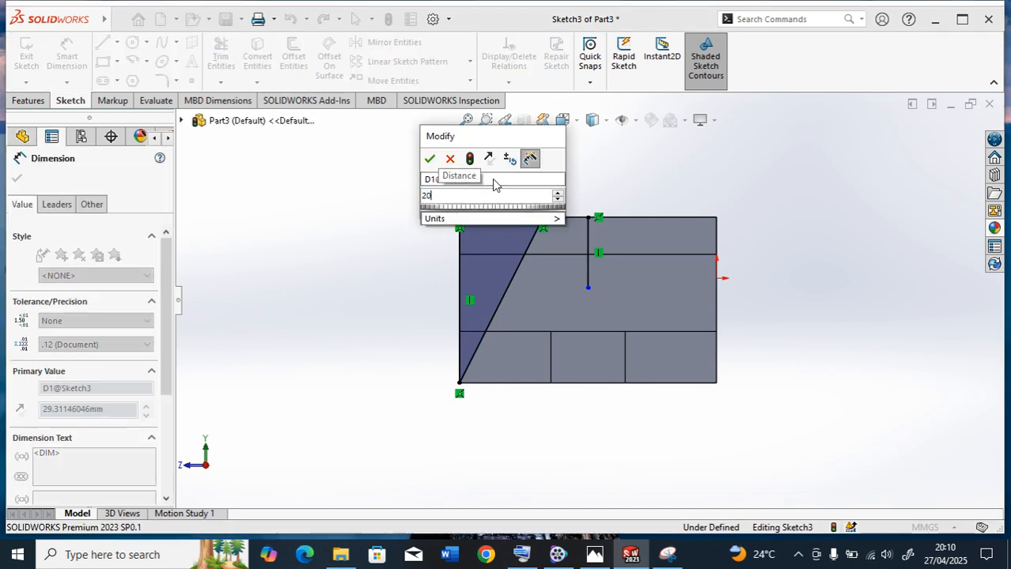
pyautogui.click(428, 159)
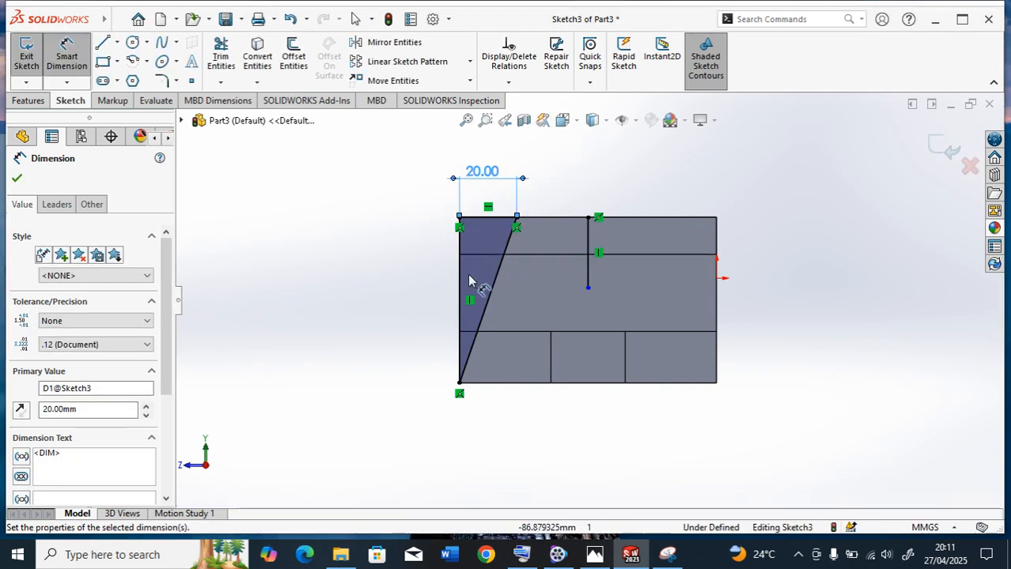
# Mirror the triangle's three lines about the vertical line at the middle of the upper arm's side face.
pyautogui.click(485, 315)
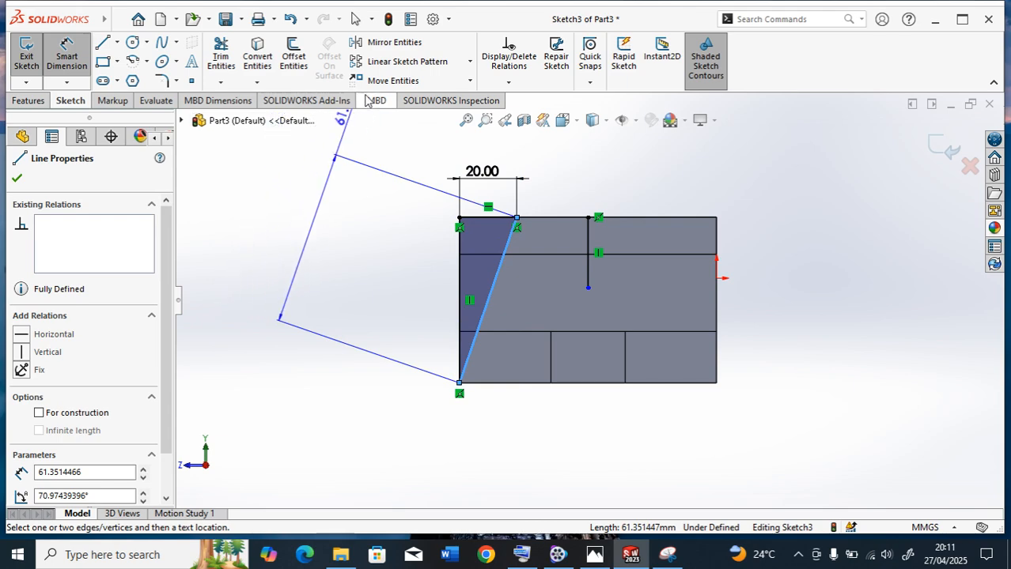
pyautogui.click(395, 43)
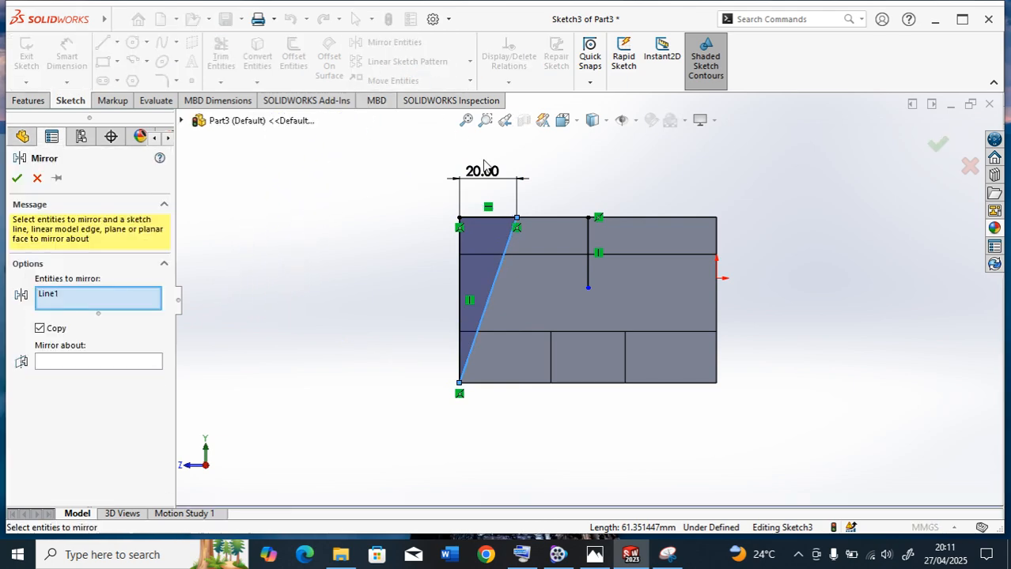
pyautogui.click(483, 218)
pyautogui.click(459, 287)
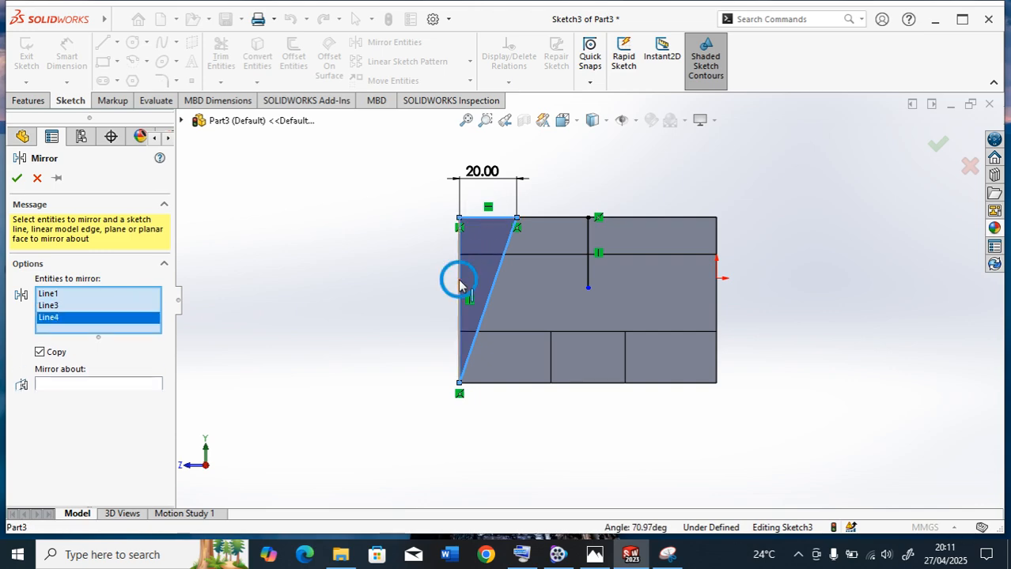
pyautogui.click(126, 388)
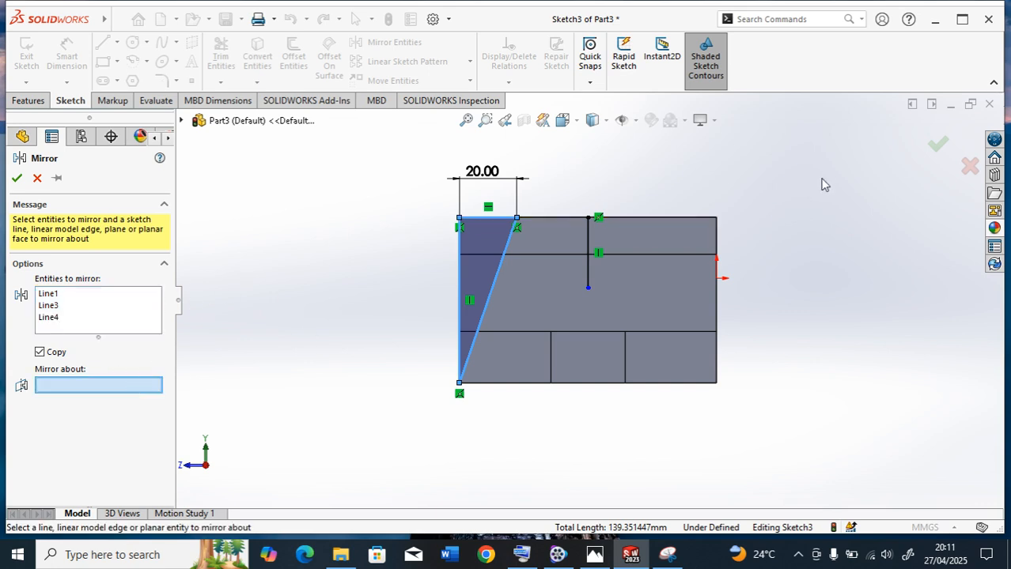
pyautogui.click(588, 238)
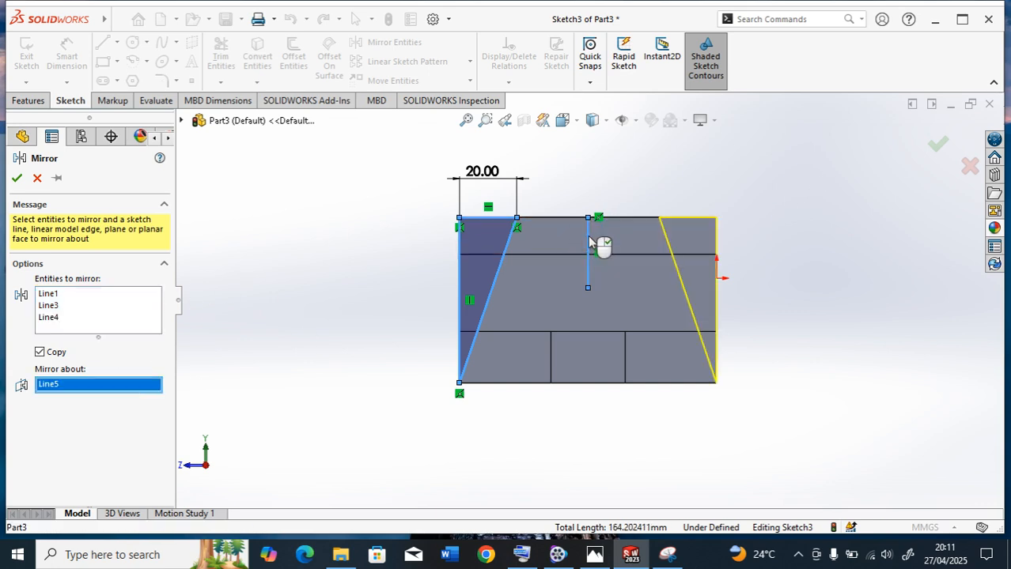
pyautogui.click(17, 179)
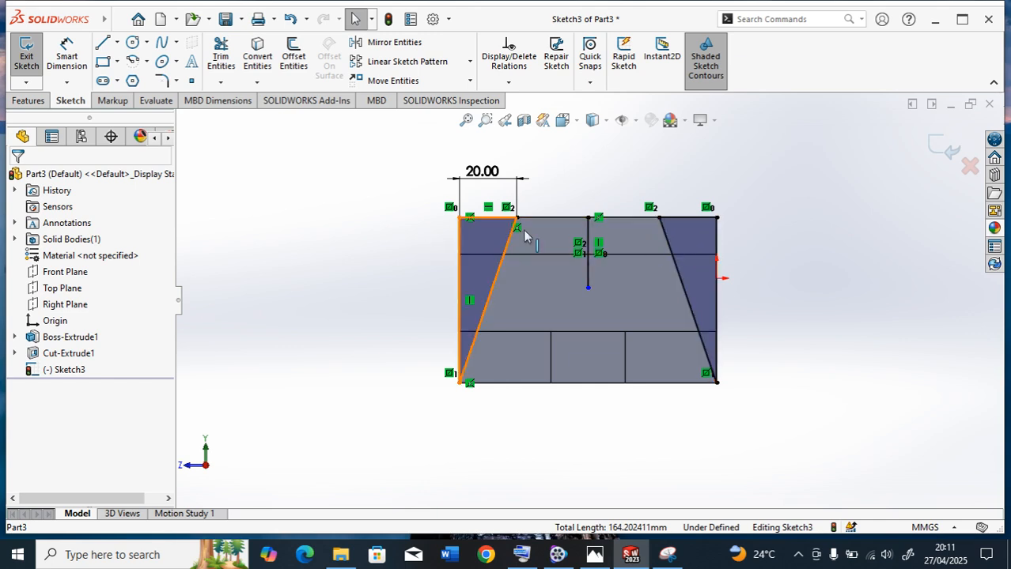
# Cut all four regions of the two mirrored triangles Through All to slant both ends of the part.
pyautogui.click(26, 56)
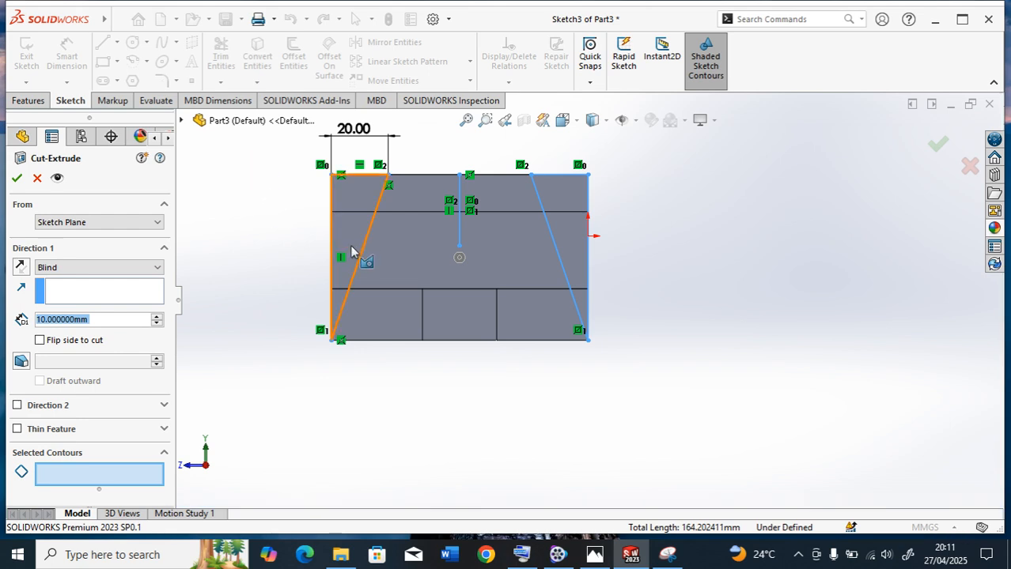
pyautogui.click(357, 205)
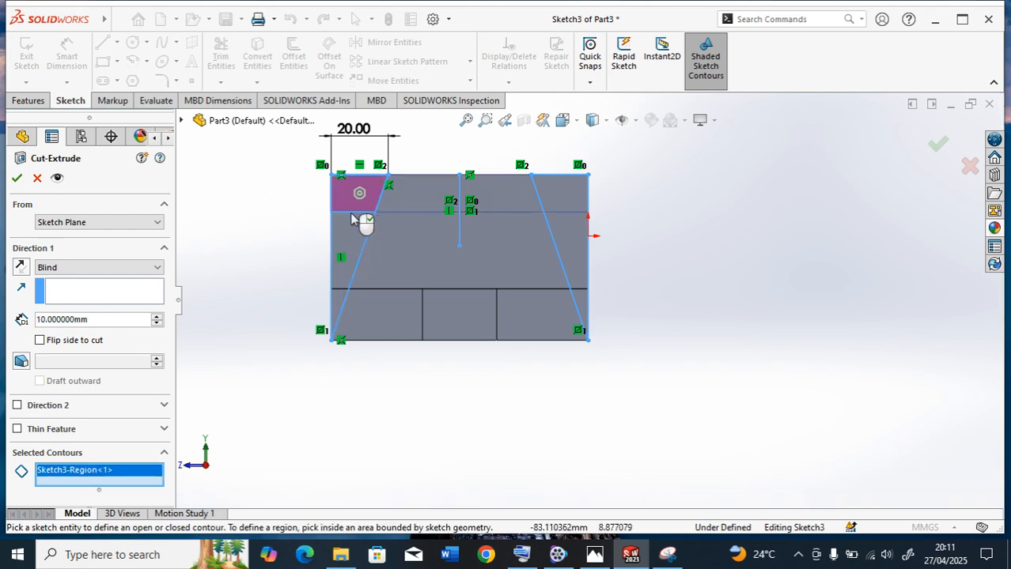
pyautogui.click(350, 249)
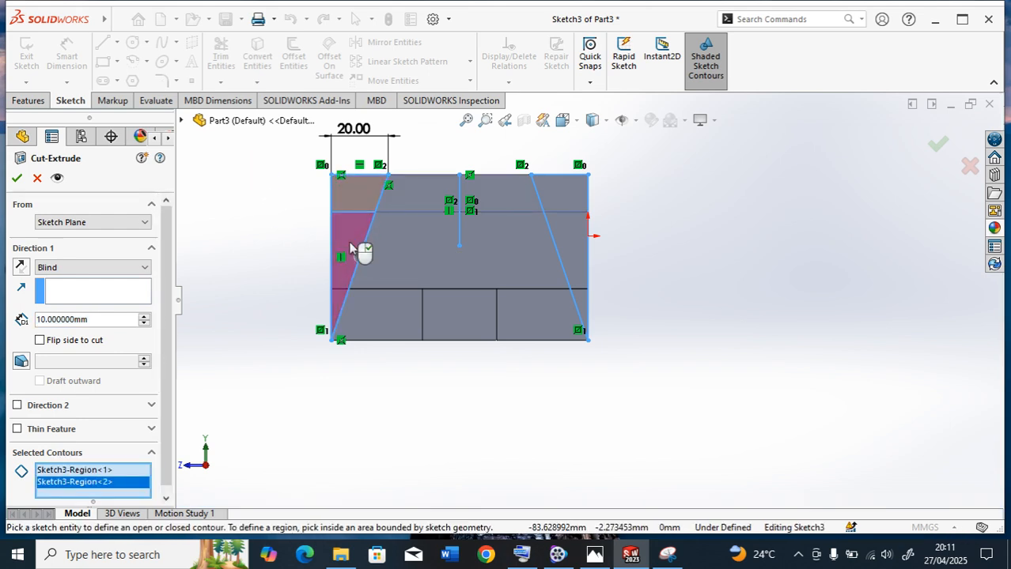
pyautogui.click(563, 196)
pyautogui.click(570, 249)
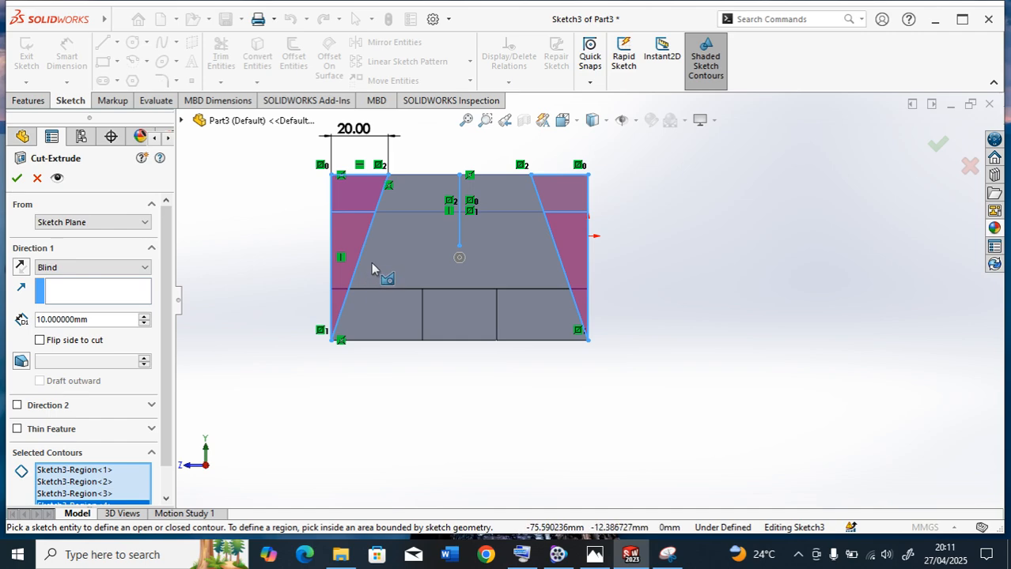
pyautogui.moveTo(225, 207)
pyautogui.mouseDown(button='middle')
pyautogui.moveTo(408, 316)
pyautogui.moveTo(544, 361)
pyautogui.moveTo(521, 354)
pyautogui.moveTo(497, 326)
pyautogui.mouseUp(button='middle')
pyautogui.scroll(3, 497, 325)
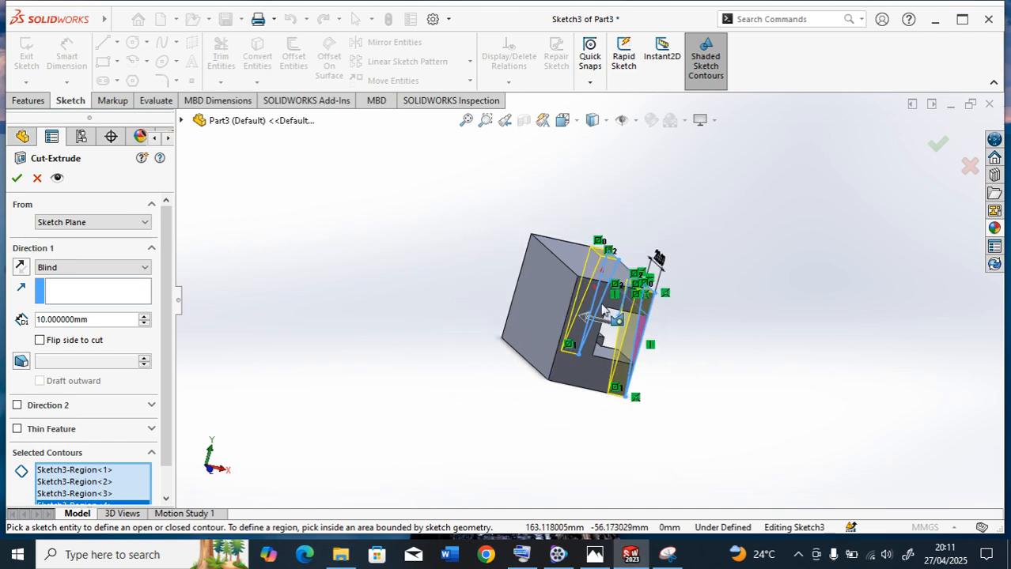
pyautogui.click(146, 269)
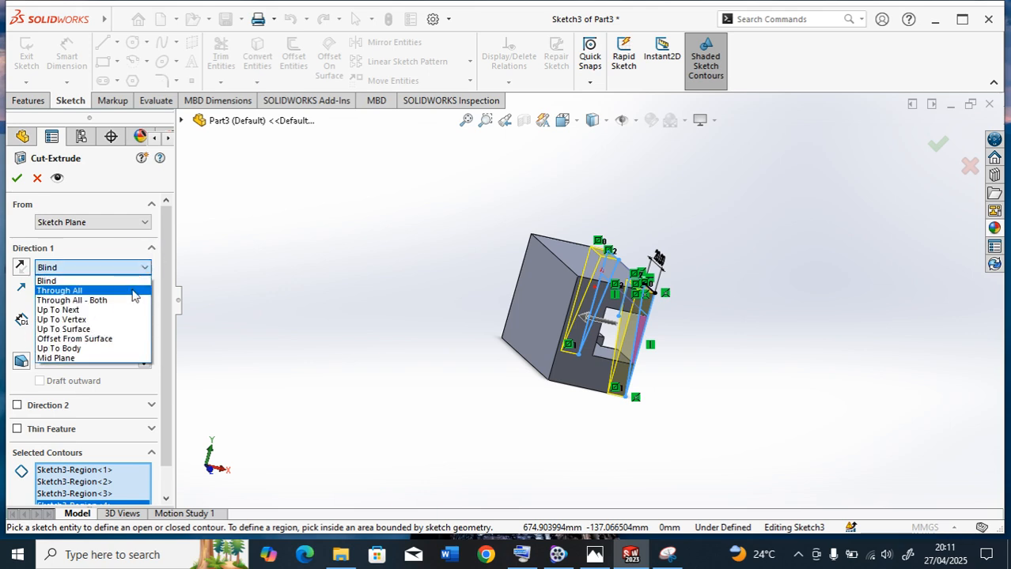
pyautogui.click(134, 291)
pyautogui.scroll(2, 399, 232)
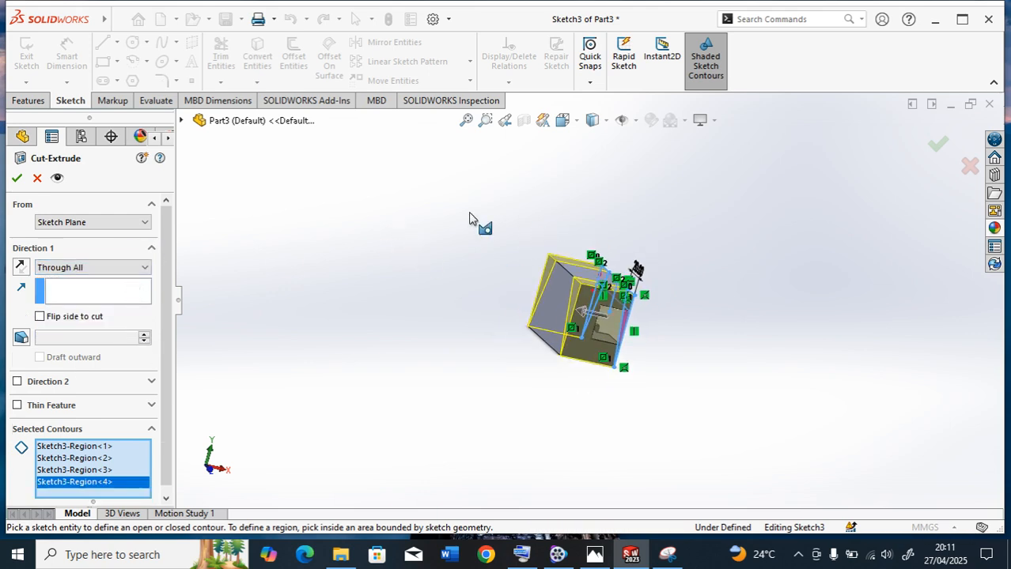
pyautogui.click(18, 178)
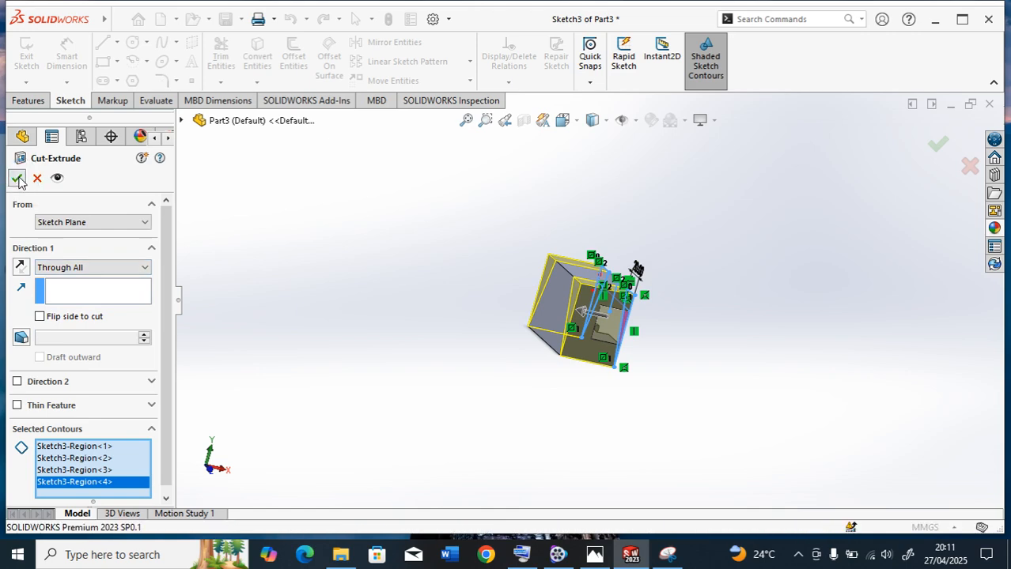
# Inspect the slanted part from the front and check the length of the upper arm's top front edge.
pyautogui.moveTo(735, 335); pyautogui.dragTo(614, 356, button='middle')
pyautogui.scroll(-5, 586, 296)
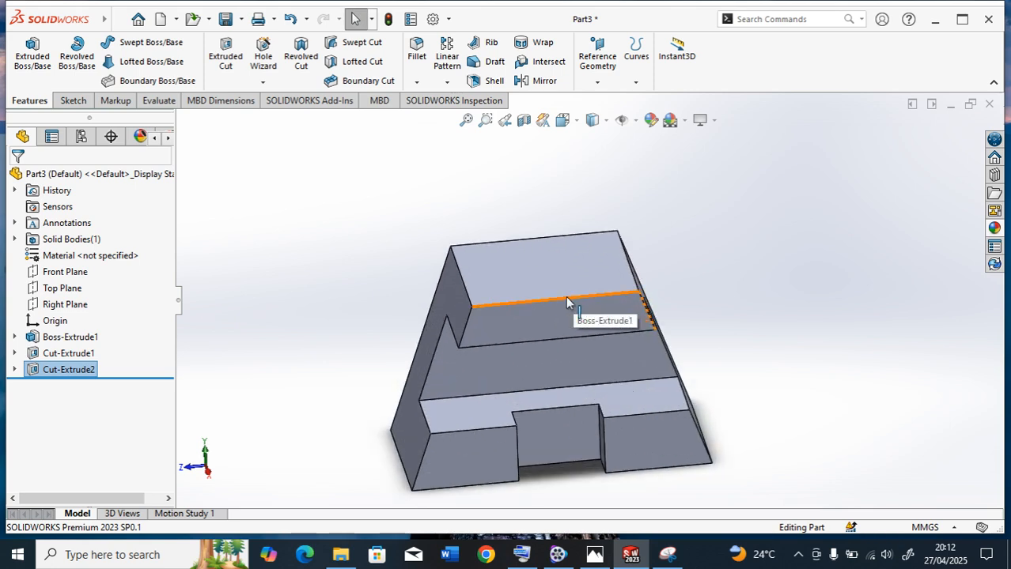
pyautogui.click(564, 300)
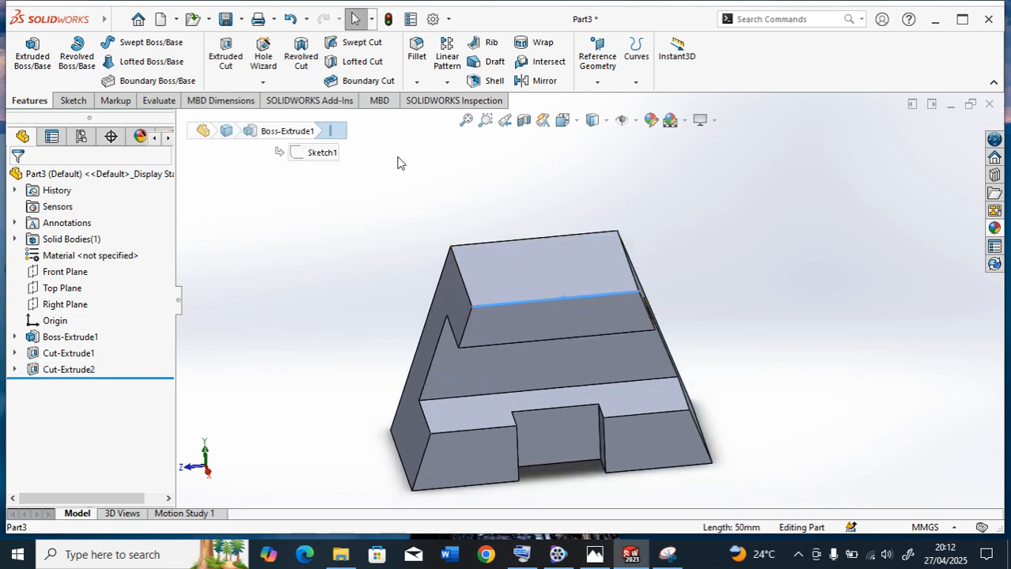
# Try to dimension the upper arm's top front edge and front face with Smart Dimension.
pyautogui.click(73, 101)
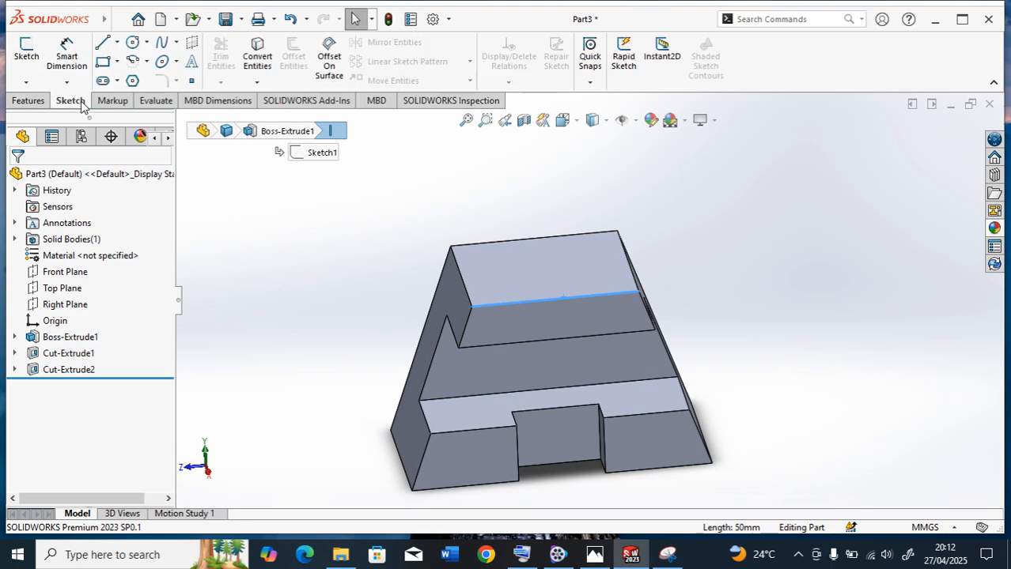
pyautogui.click(84, 52)
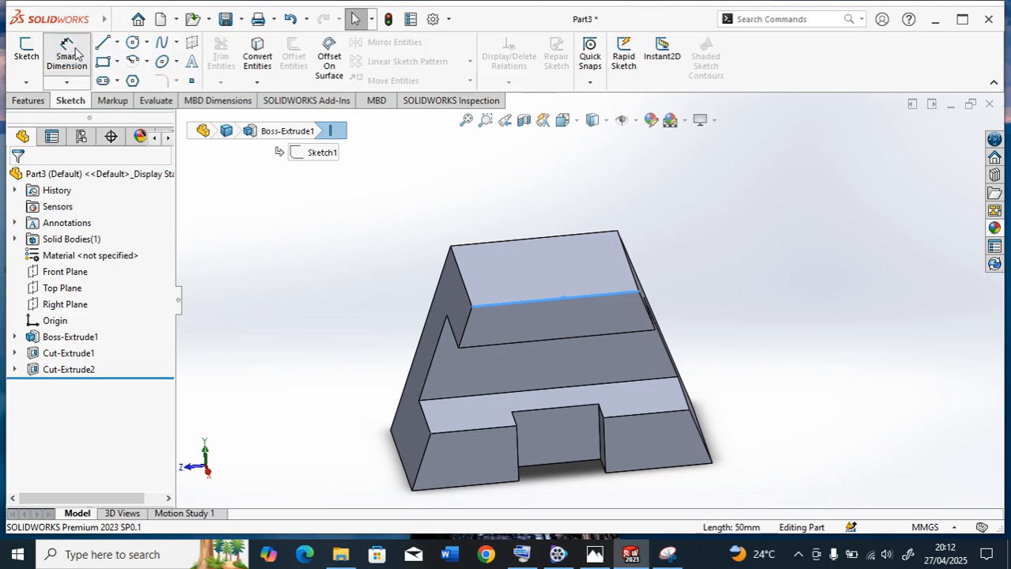
pyautogui.click(560, 303)
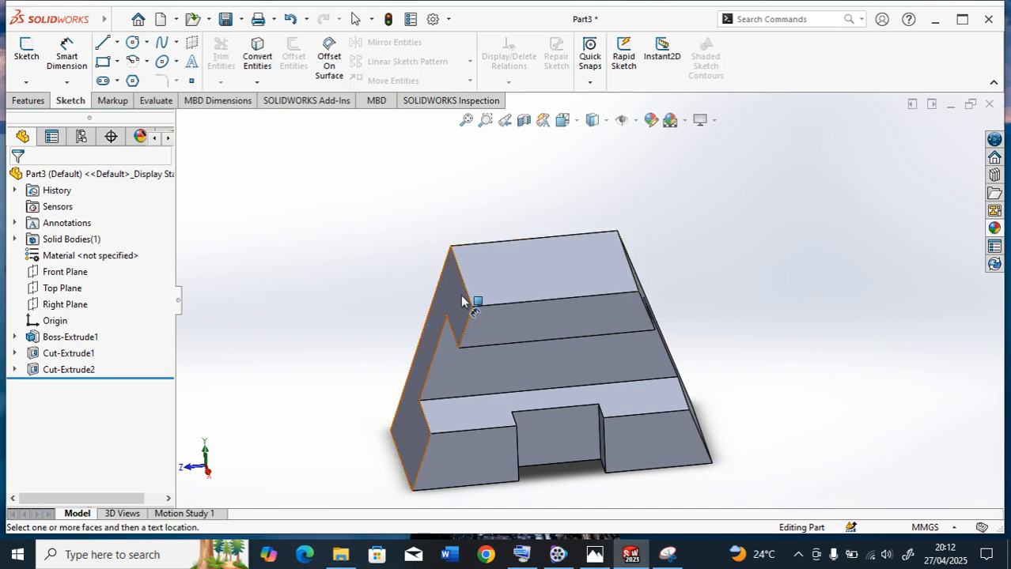
pyautogui.click(557, 323)
pyautogui.scroll(5, 578, 236)
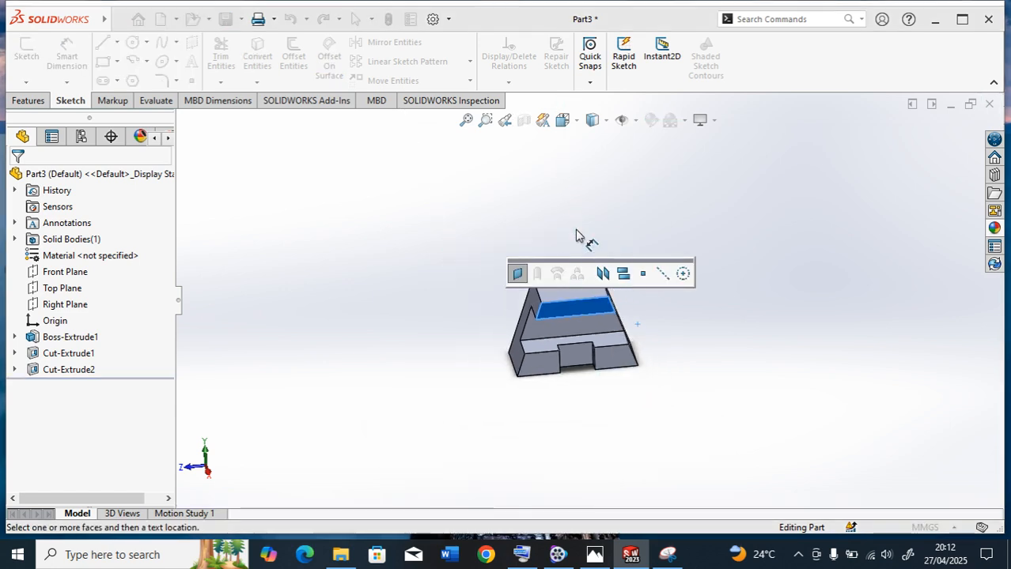
pyautogui.scroll(-4, 606, 289)
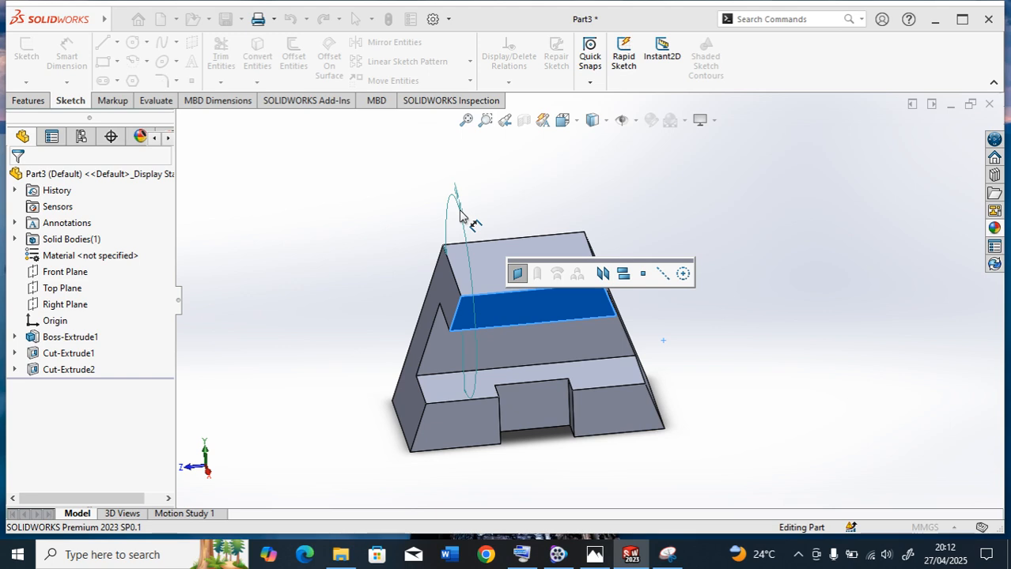
pyautogui.scroll(3, 561, 242)
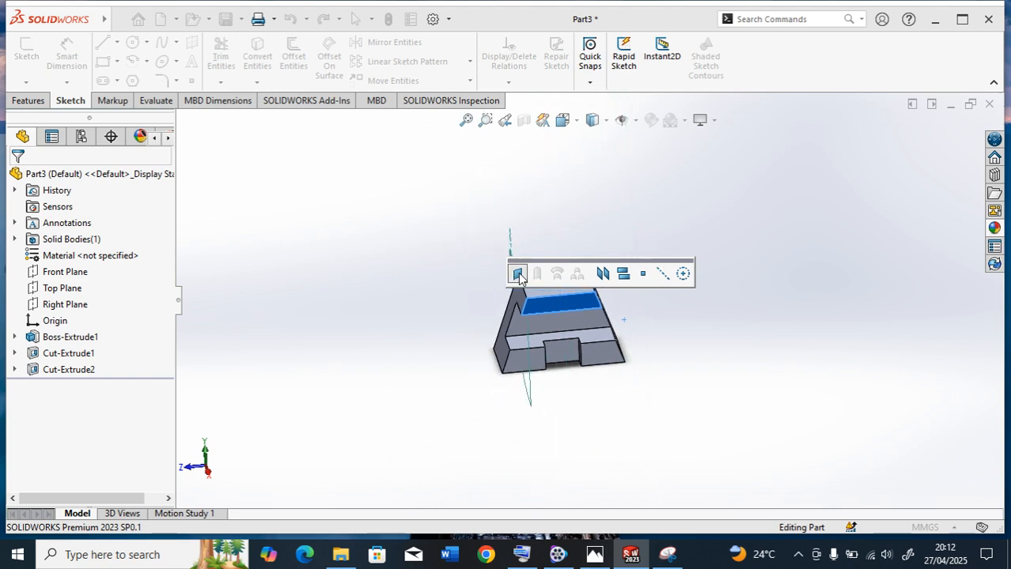
pyautogui.click(684, 274)
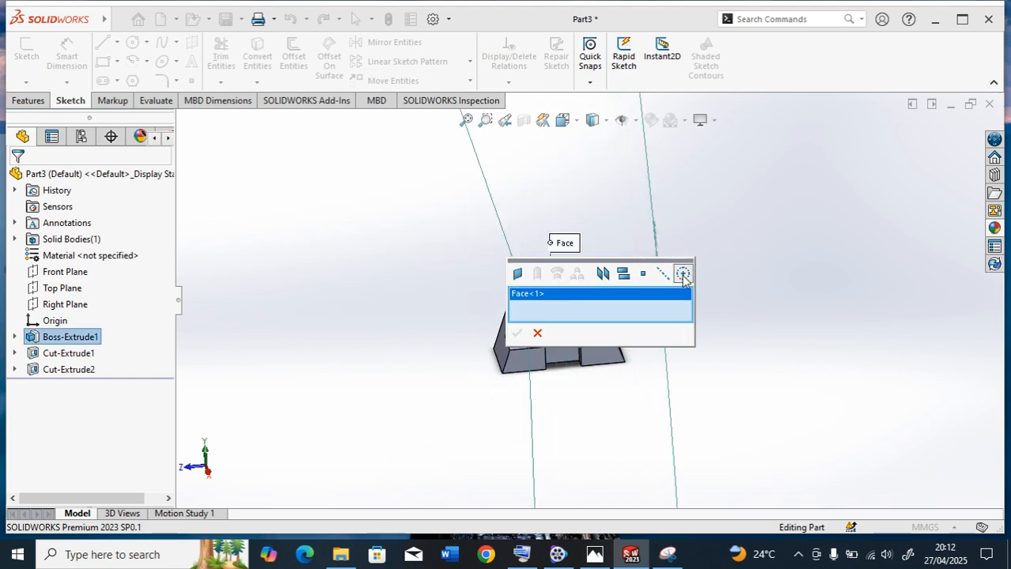
pyautogui.click(537, 336)
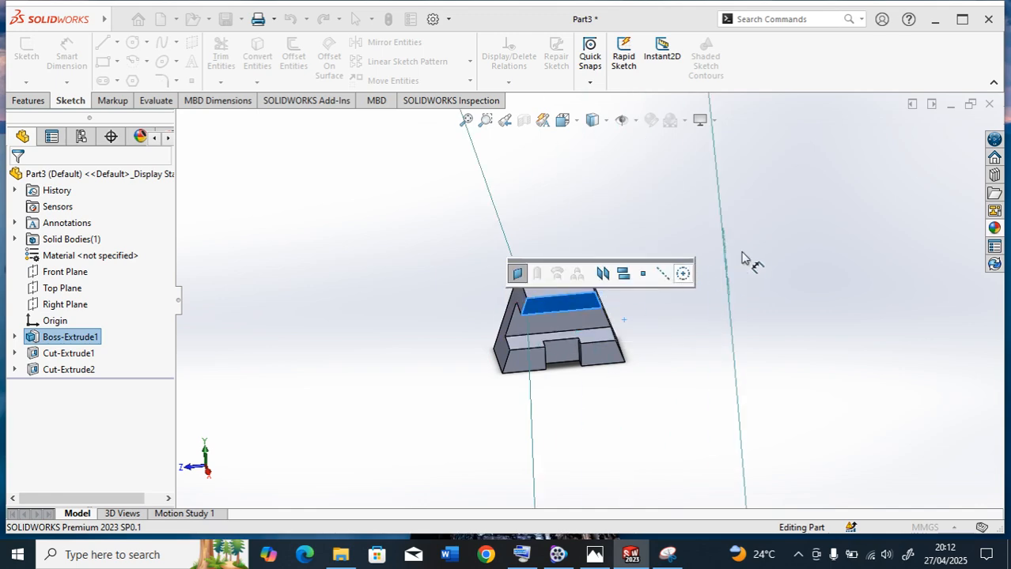
pyautogui.scroll(1, 700, 296)
pyautogui.scroll(2, 688, 289)
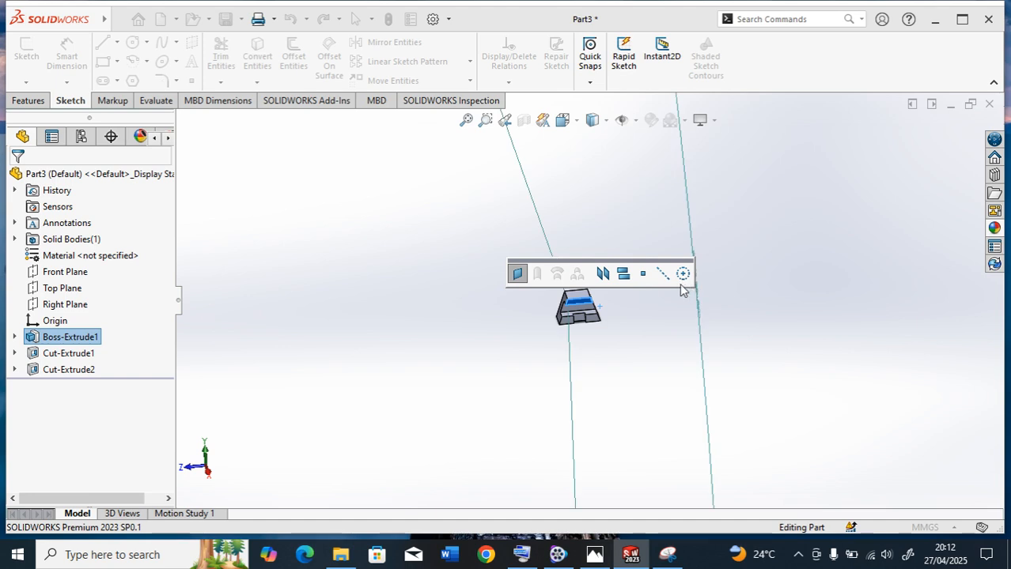
pyautogui.click(68, 355)
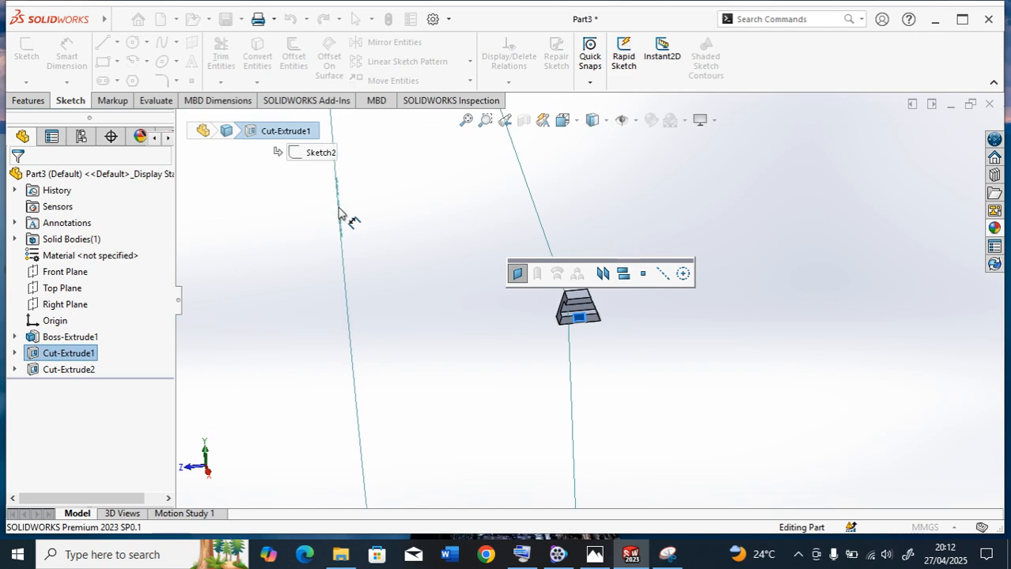
pyautogui.scroll(3, 338, 208)
pyautogui.scroll(-3, 403, 229)
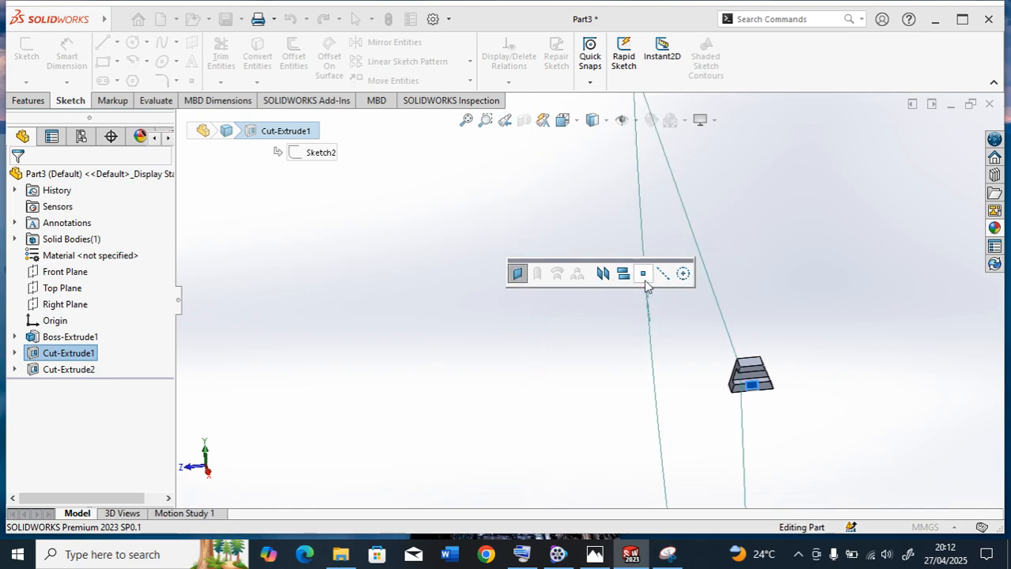
pyautogui.scroll(2, 666, 311)
pyautogui.scroll(-7, 726, 354)
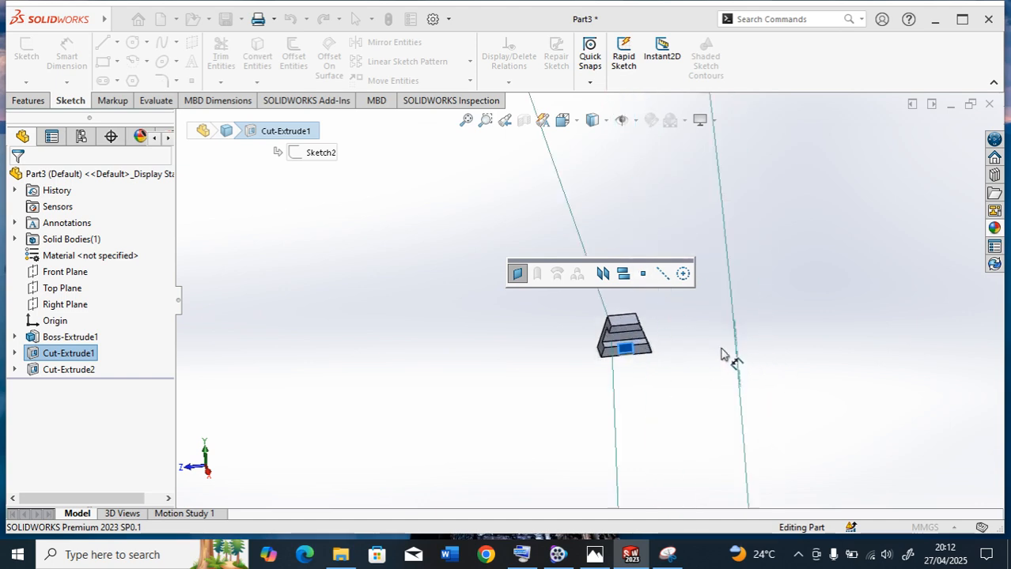
pyautogui.scroll(-3, 644, 360)
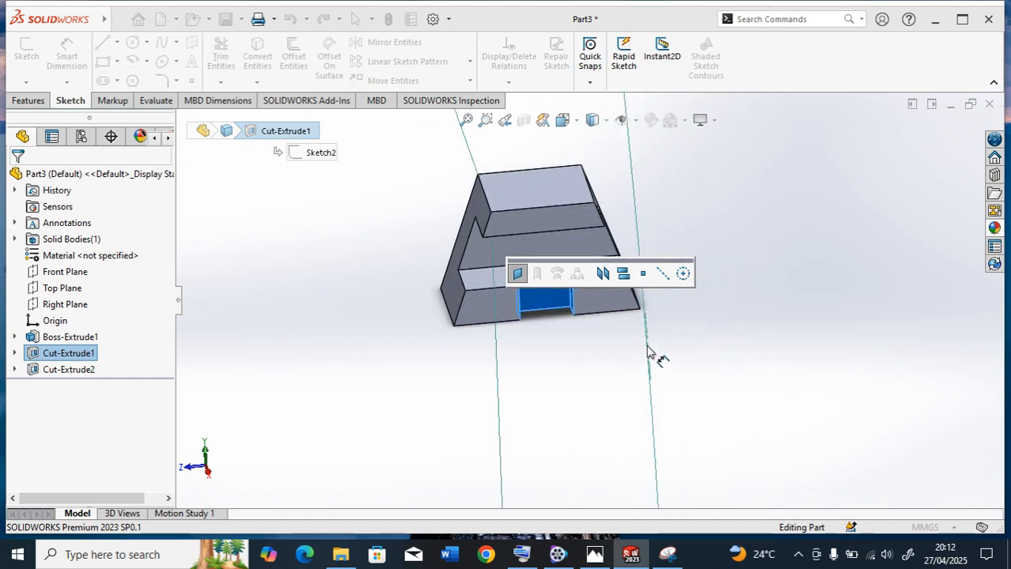
pyautogui.scroll(2, 665, 356)
pyautogui.scroll(-2, 693, 310)
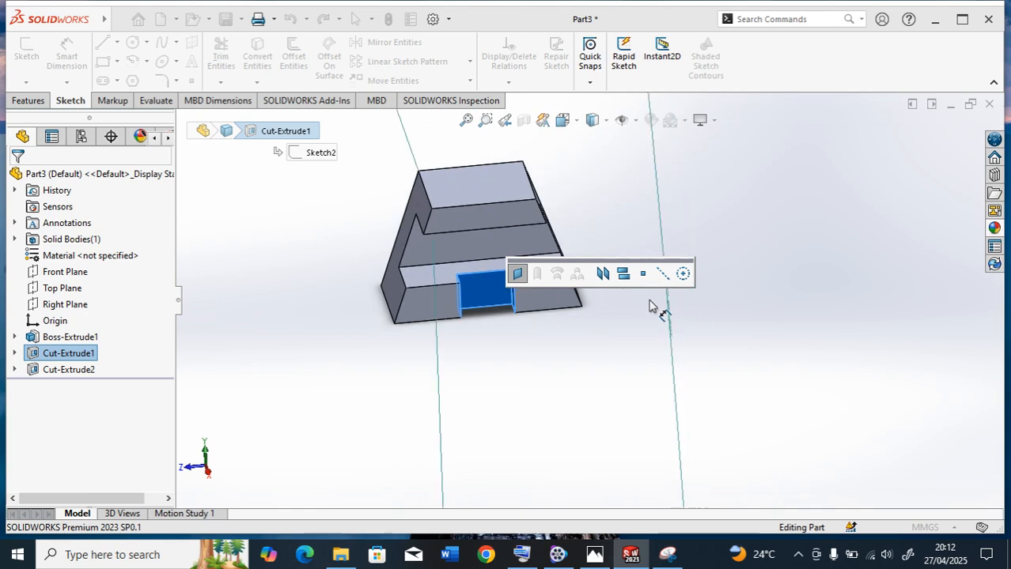
pyautogui.moveTo(300, 270); pyautogui.dragTo(344, 221, button='middle')
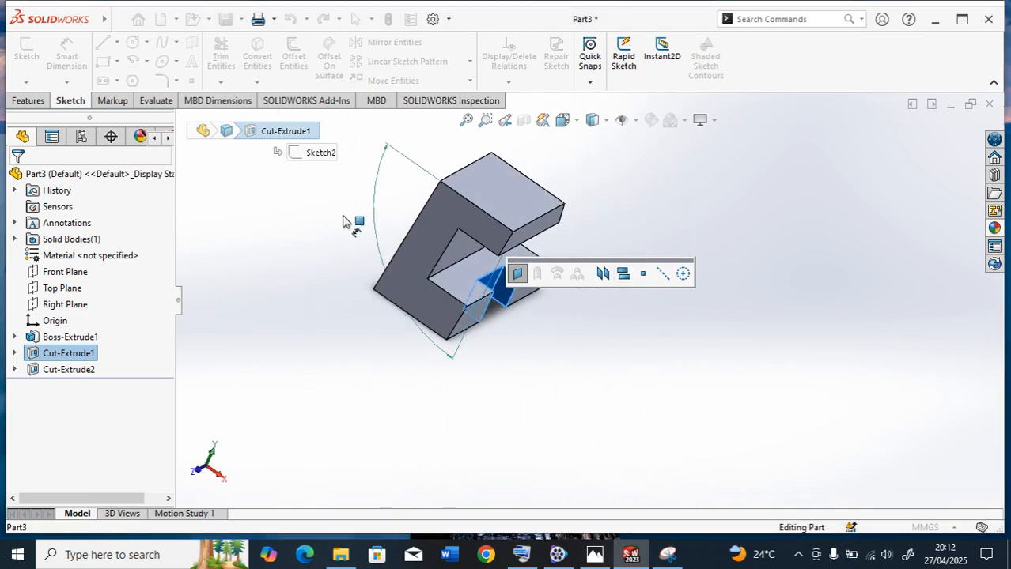
pyautogui.scroll(-3, 344, 221)
pyautogui.click(275, 19)
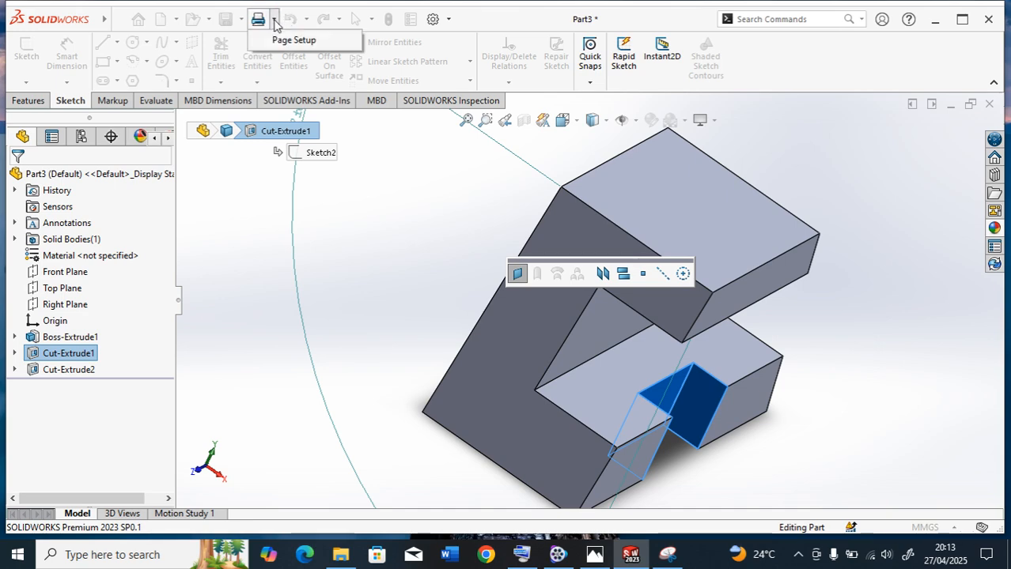
pyautogui.click(279, 38)
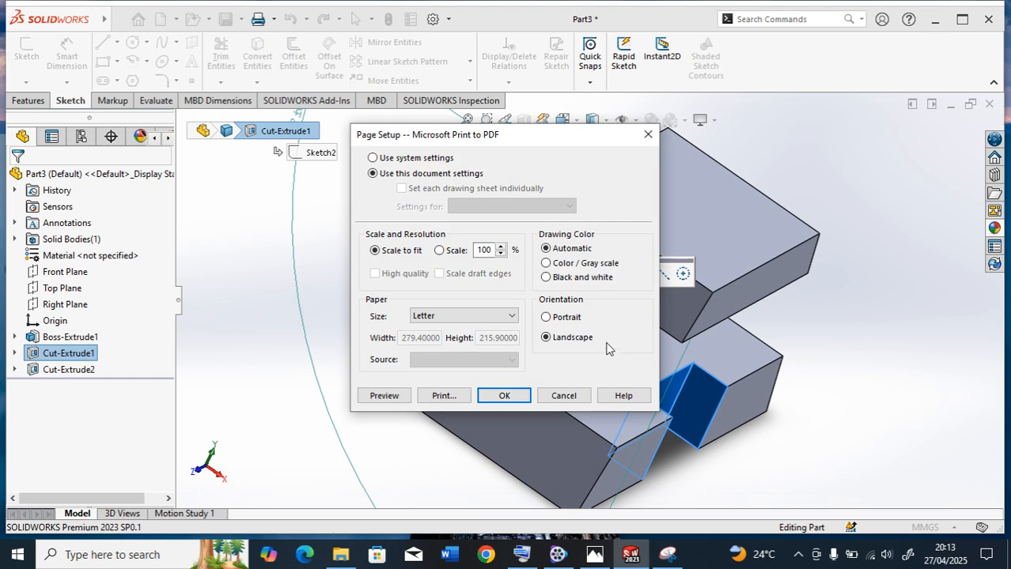
pyautogui.click(648, 138)
pyautogui.scroll(3, 808, 293)
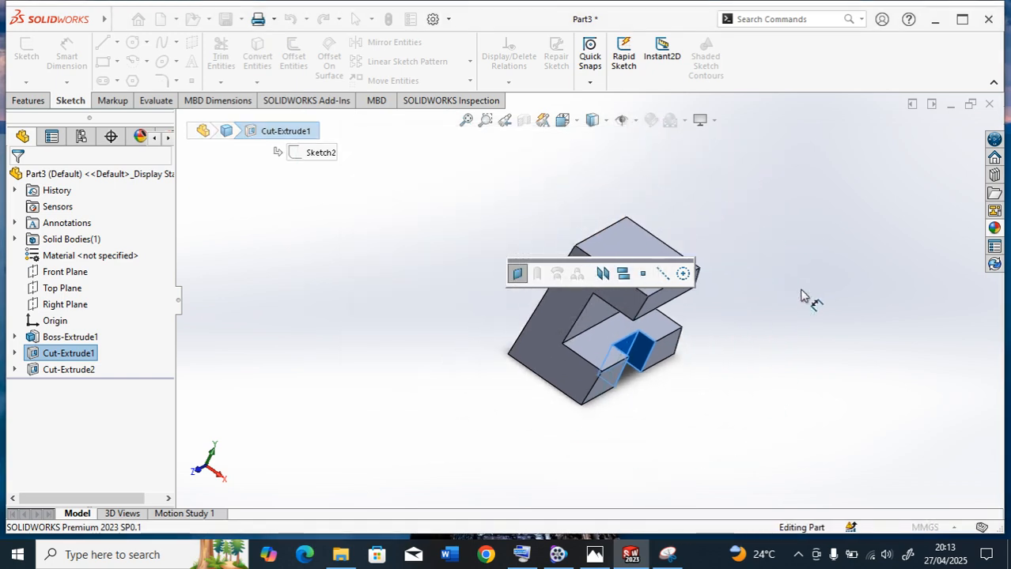
pyautogui.scroll(3, 588, 301)
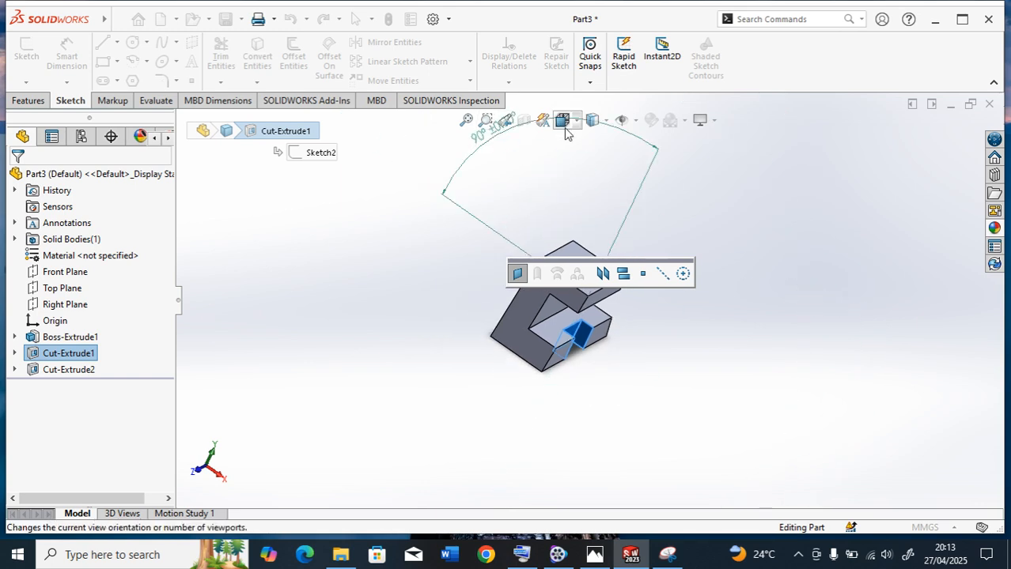
# Set the display style to Shaded, without edges, while the angular dimension is still being placed.
pyautogui.click(601, 123)
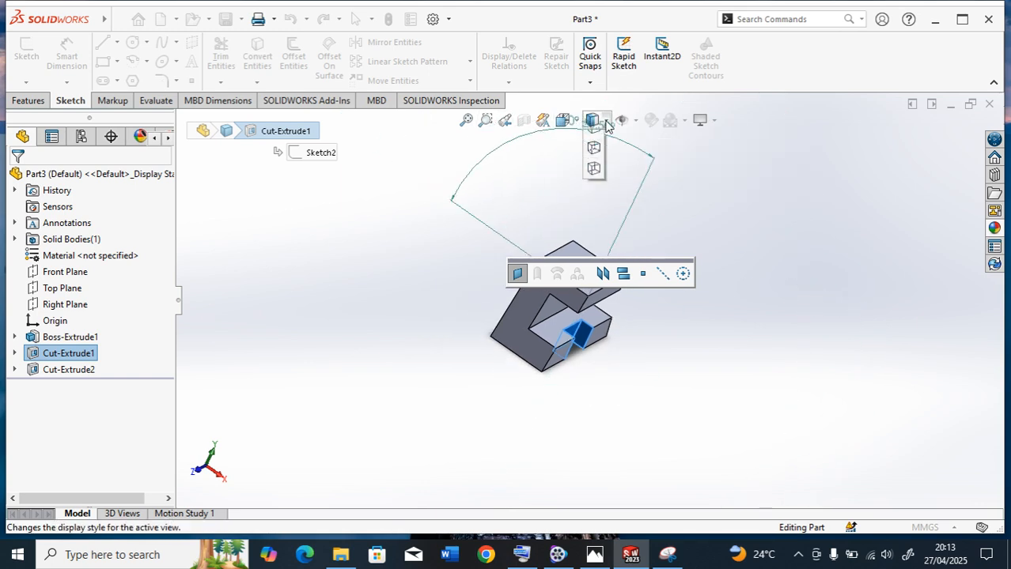
pyautogui.click(592, 163)
pyautogui.moveTo(591, 170)
pyautogui.mouseDown()
pyautogui.moveTo(680, 218)
pyautogui.moveTo(778, 315)
pyautogui.moveTo(683, 269)
pyautogui.moveTo(767, 227)
pyautogui.moveTo(743, 261)
pyautogui.moveTo(591, 277)
pyautogui.moveTo(449, 153)
pyautogui.moveTo(140, 4)
pyautogui.mouseUp()
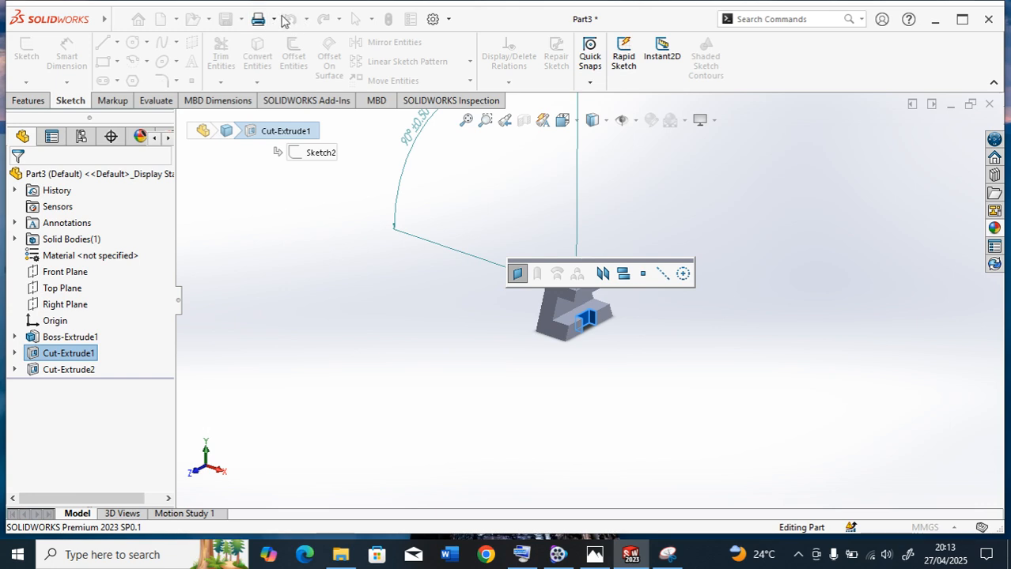
pyautogui.click(35, 105)
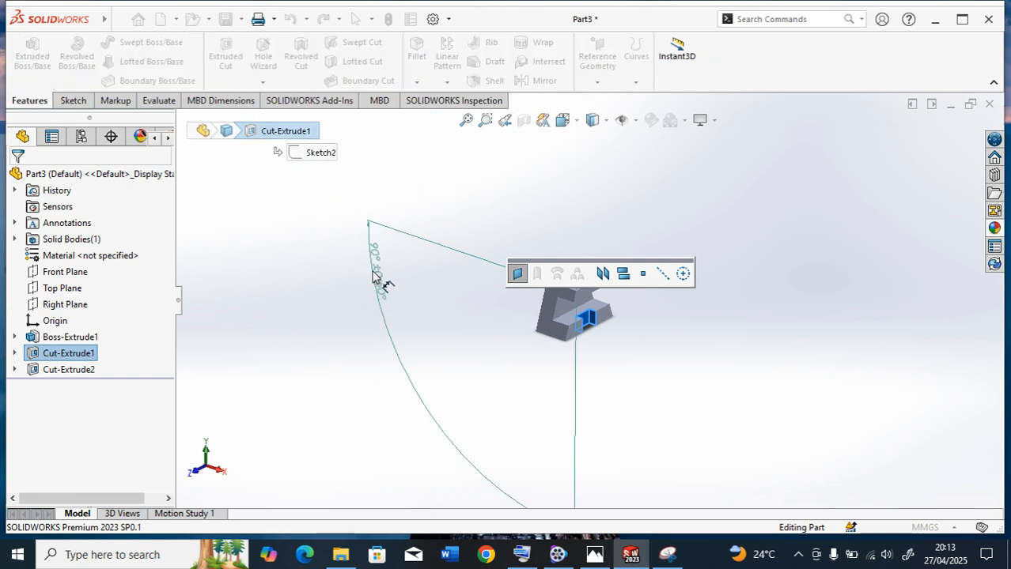
# Try to build a compound plane from the upper and lower arms' front faces and place the angular dimension around the part.
pyautogui.moveTo(376, 274)
pyautogui.mouseDown()
pyautogui.moveTo(483, 269)
pyautogui.moveTo(690, 299)
pyautogui.moveTo(506, 273)
pyautogui.mouseUp()
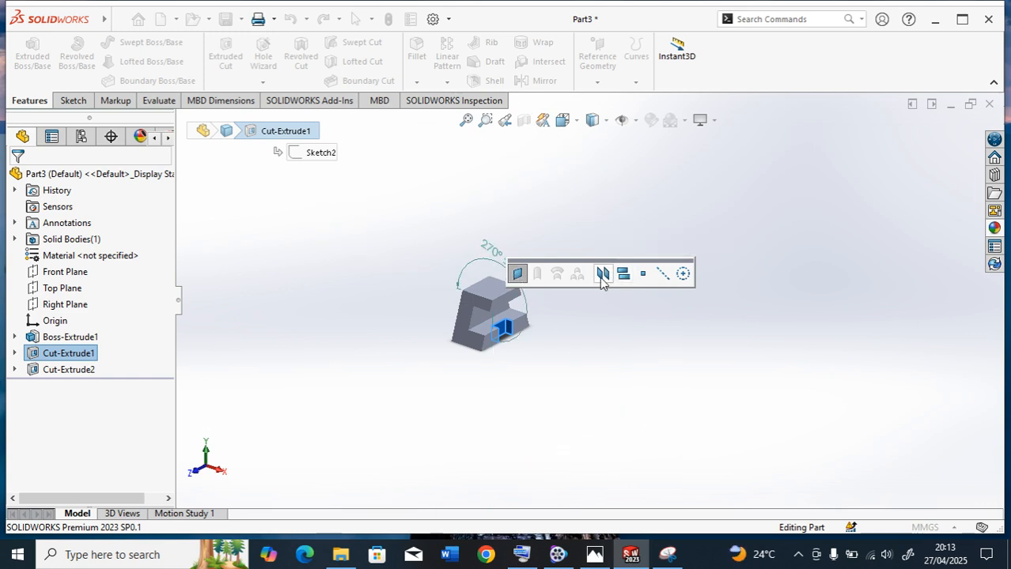
pyautogui.click(603, 274)
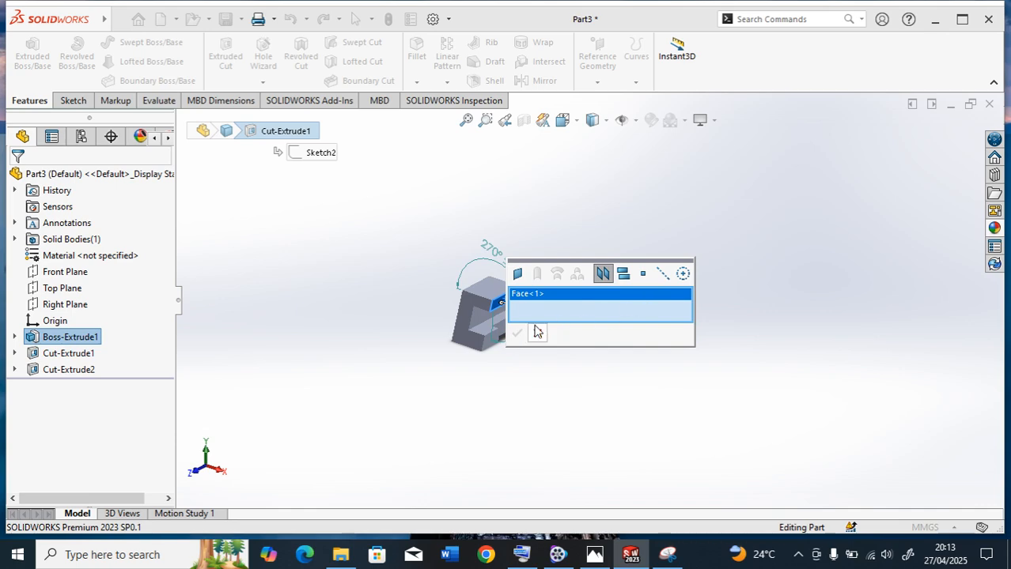
pyautogui.click(491, 346)
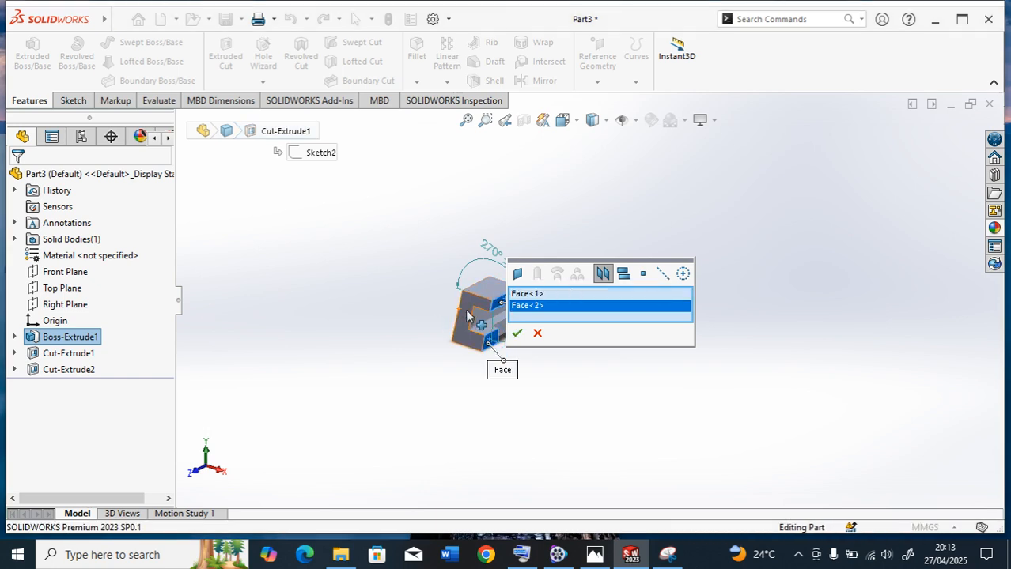
pyautogui.moveTo(396, 337); pyautogui.dragTo(446, 342, button='middle')
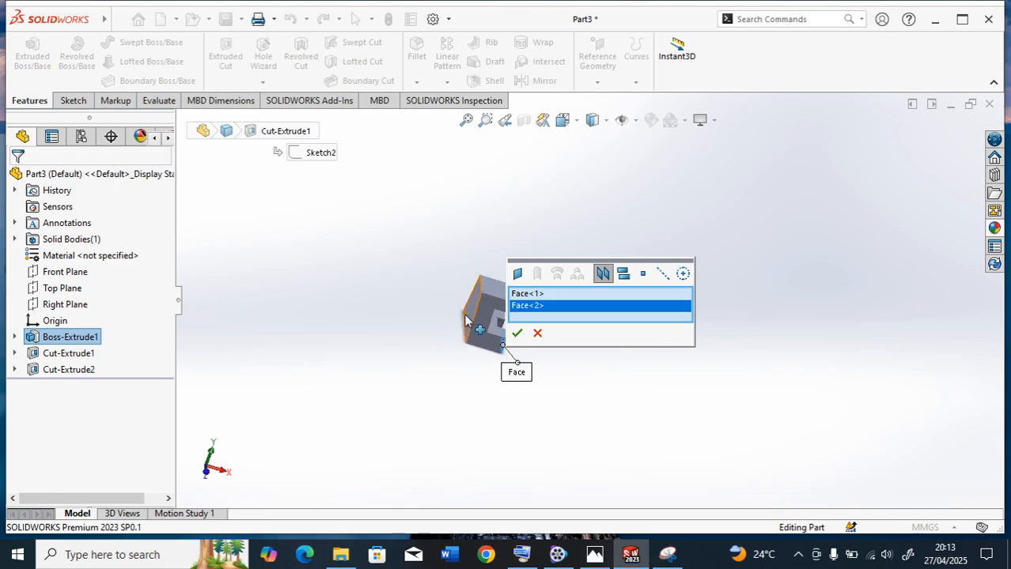
pyautogui.click(514, 342)
pyautogui.scroll(2, 730, 373)
pyautogui.scroll(-3, 710, 362)
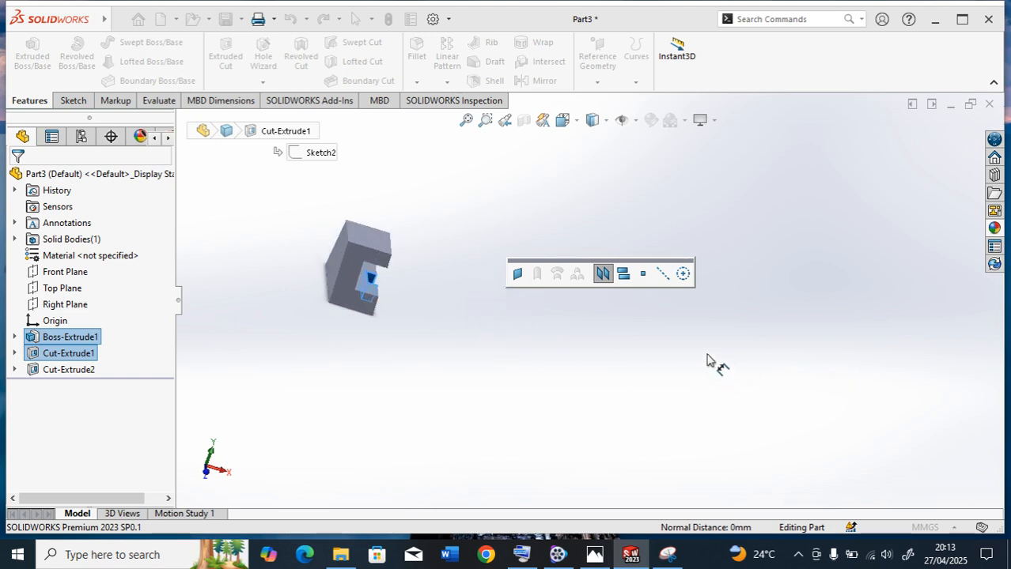
pyautogui.click(735, 136)
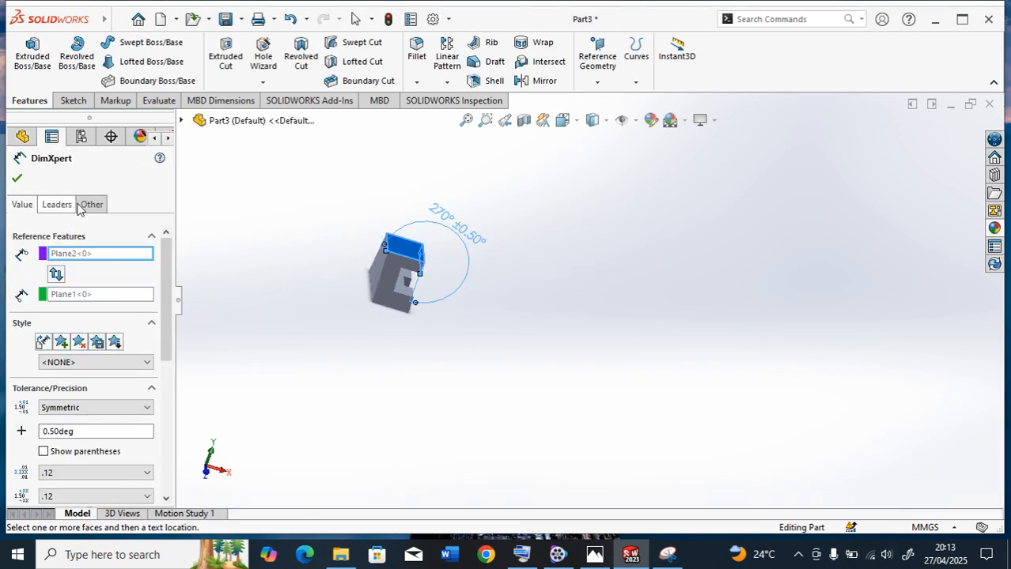
pyautogui.click(17, 179)
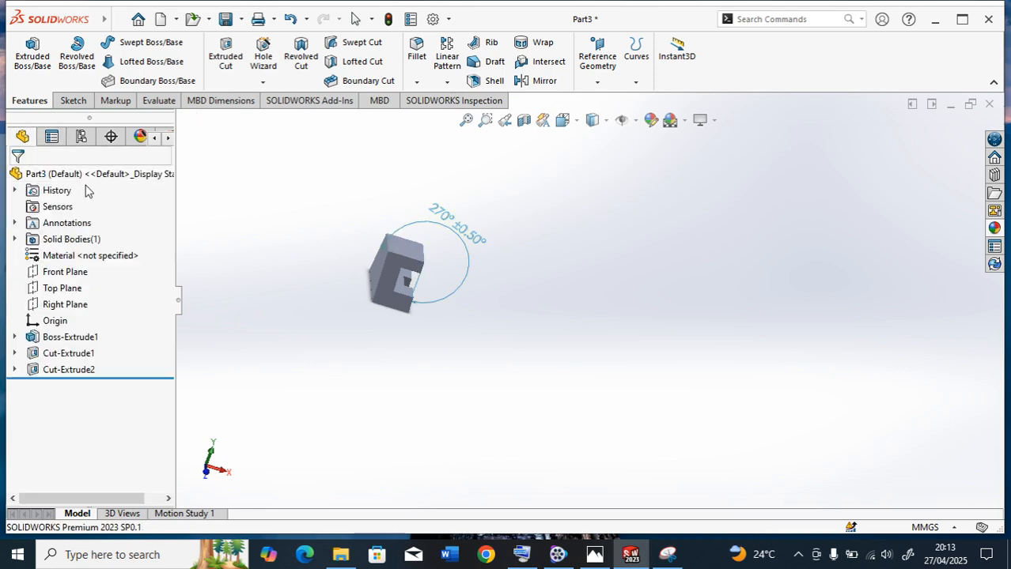
# Examine the slanted part and its angular dimension from several directions.
pyautogui.scroll(-4, 495, 262)
pyautogui.moveTo(554, 361); pyautogui.dragTo(509, 299, button='middle')
pyautogui.scroll(-4, 428, 291)
pyautogui.scroll(8, 435, 281)
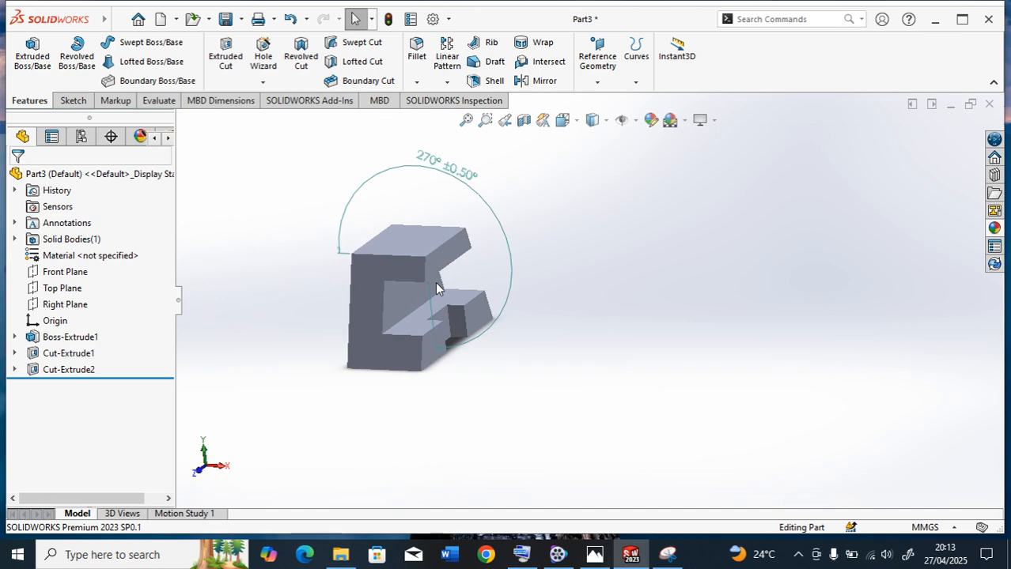
pyautogui.scroll(-3, 500, 278)
pyautogui.moveTo(464, 268); pyautogui.dragTo(546, 315, button='middle')
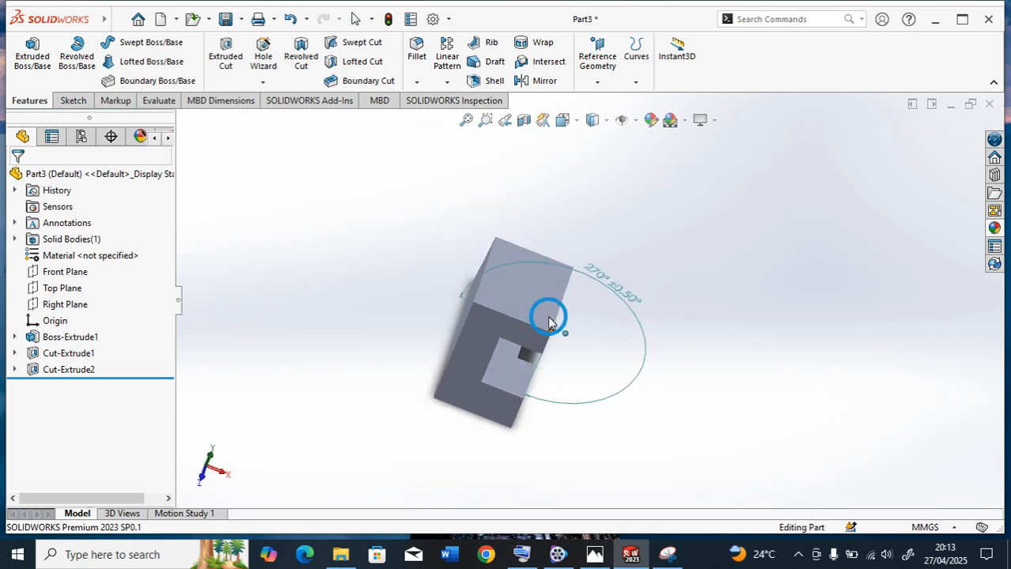
pyautogui.scroll(-3, 543, 291)
pyautogui.scroll(4, 543, 302)
pyautogui.moveTo(564, 379); pyautogui.dragTo(671, 283, button='middle')
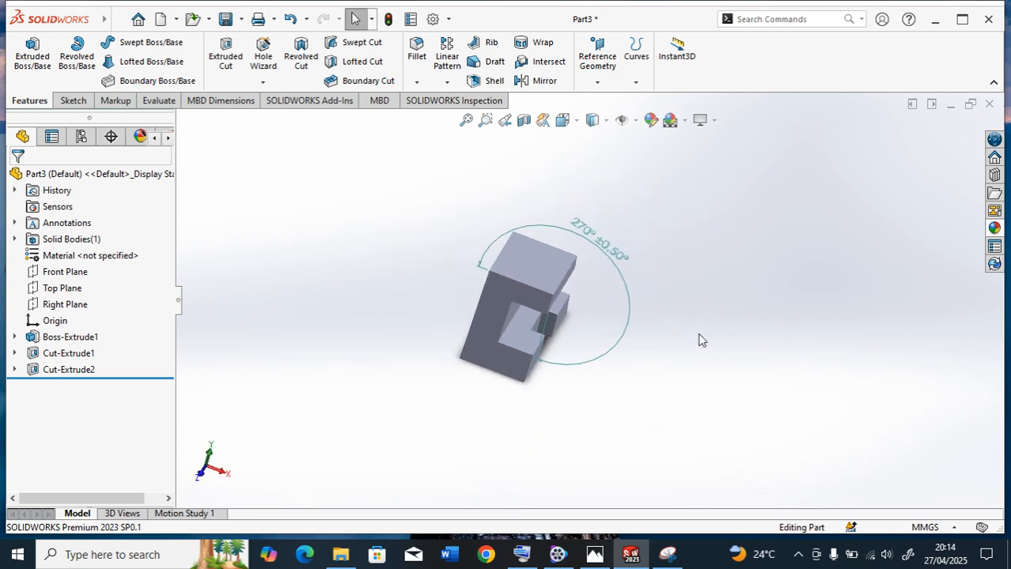
# Check the print preview of the part and return to the model.
pyautogui.click(274, 19)
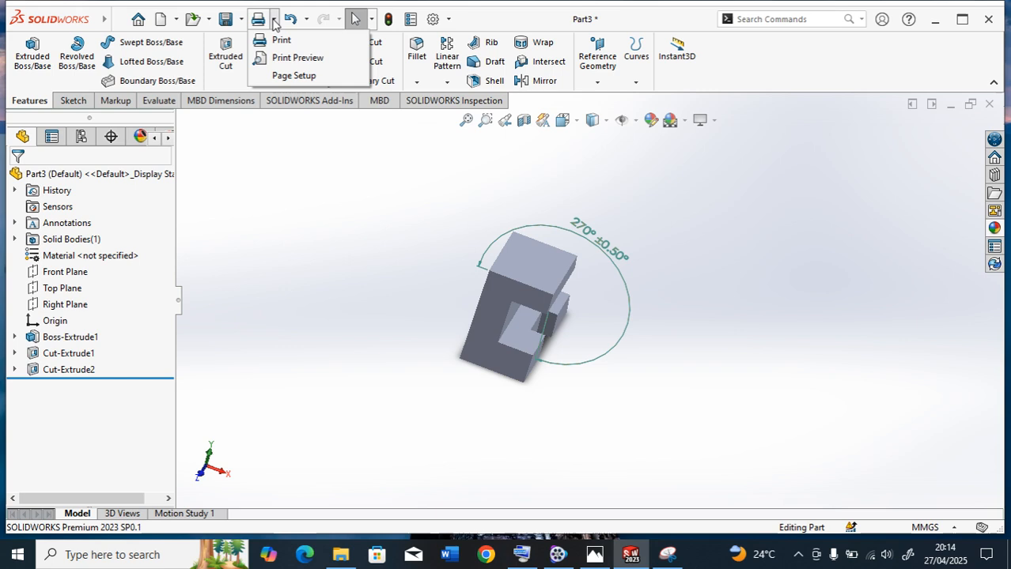
pyautogui.click(287, 60)
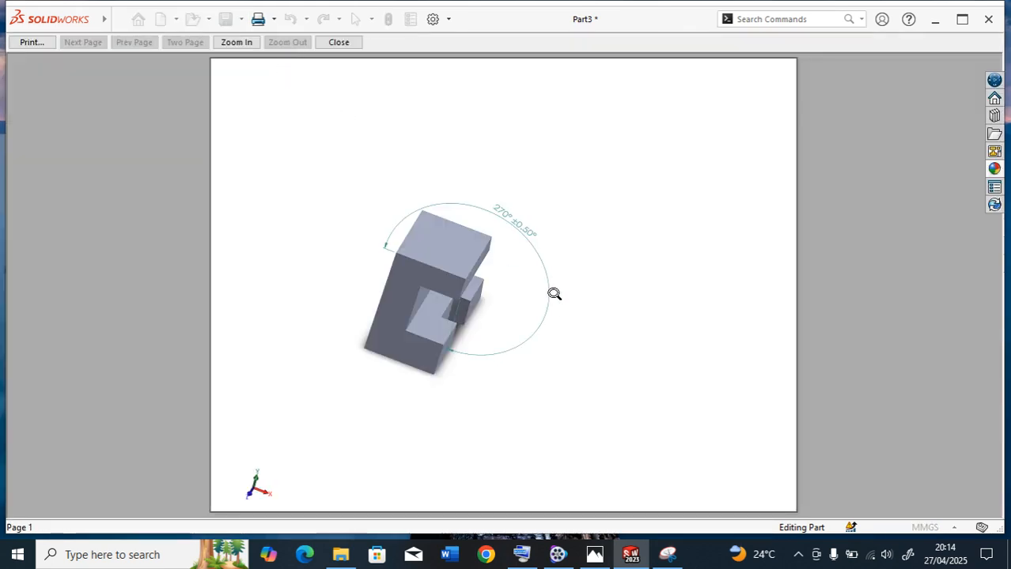
pyautogui.click(510, 294)
pyautogui.click(339, 42)
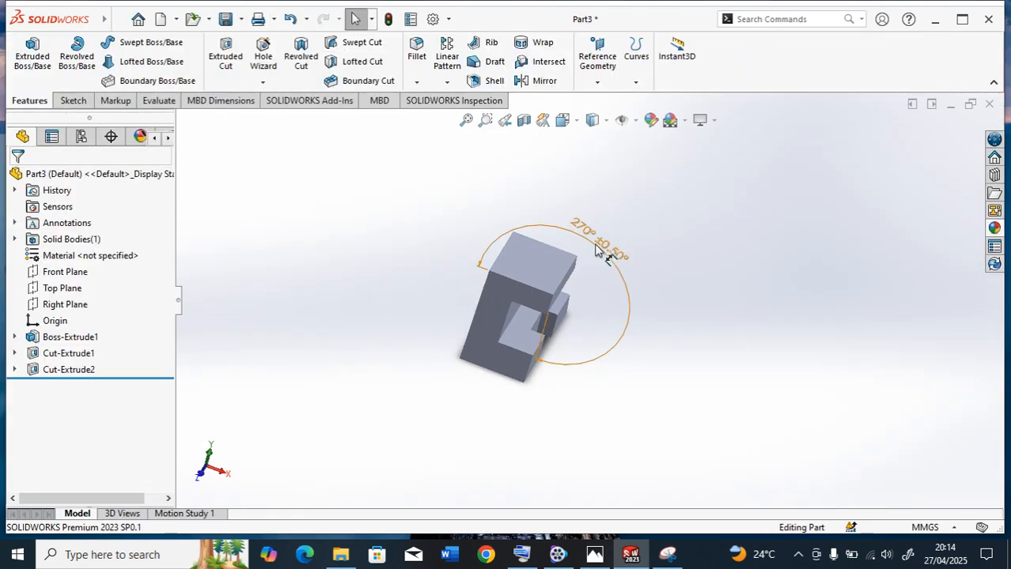
# Delete the angular dimension with its ±0.50° tolerance from the part.
pyautogui.click(605, 249)
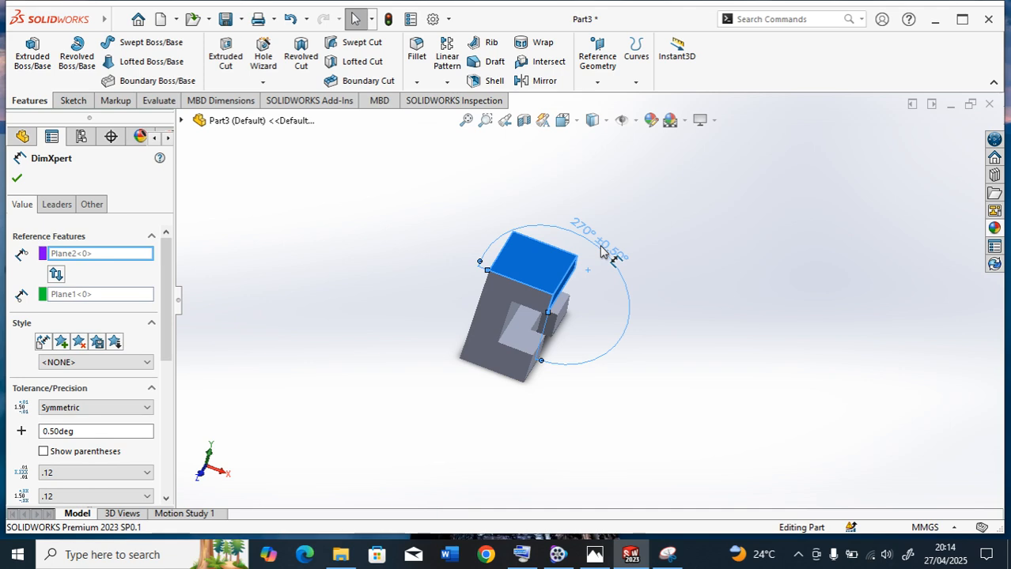
pyautogui.press('Escape')
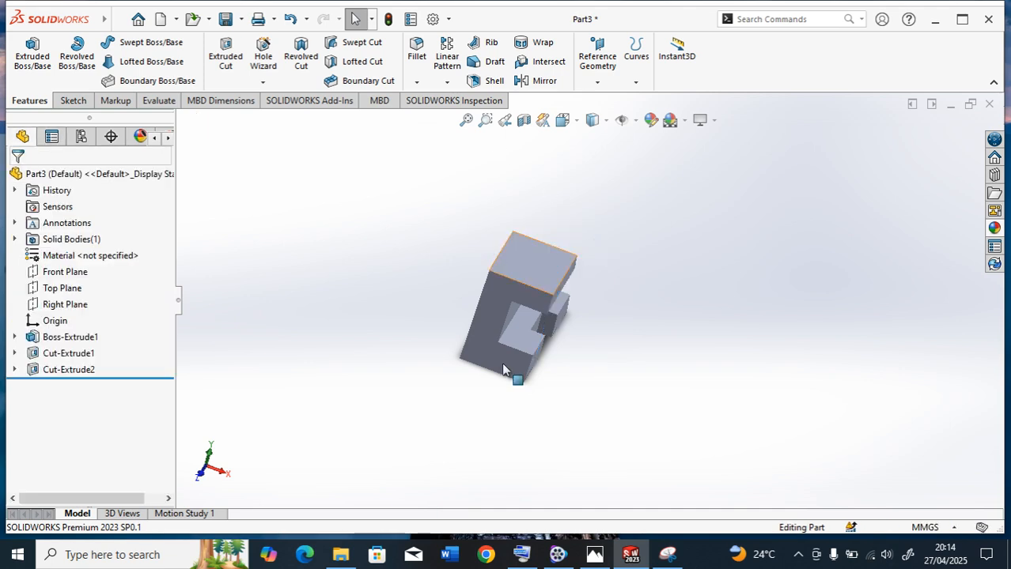
pyautogui.scroll(3, 595, 448)
pyautogui.moveTo(623, 409); pyautogui.dragTo(595, 379, button='middle')
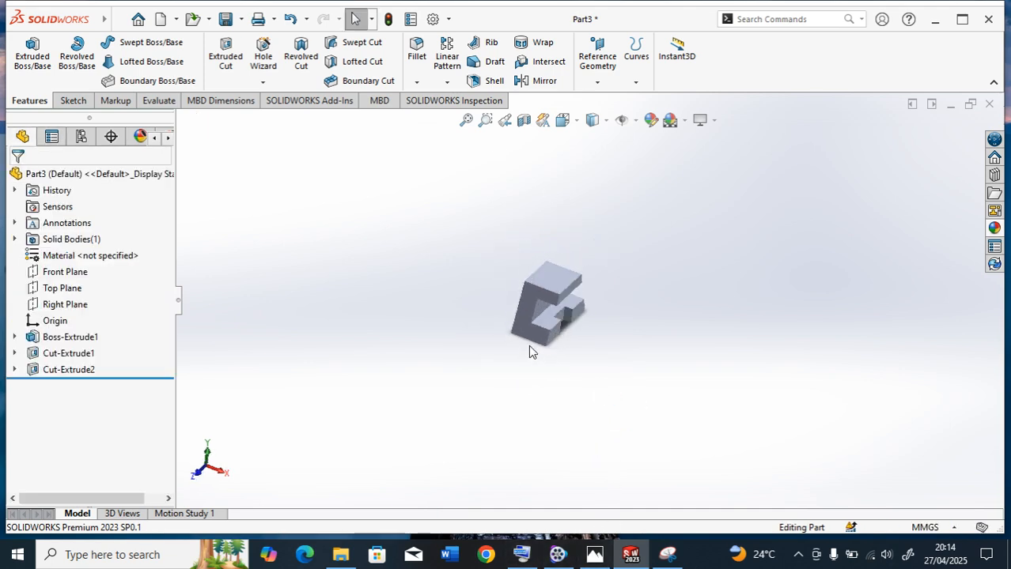
# Set the part's display style to Shaded With Edges.
pyautogui.scroll(-1, 563, 310)
pyautogui.scroll(-4, 563, 315)
pyautogui.scroll(2, 625, 170)
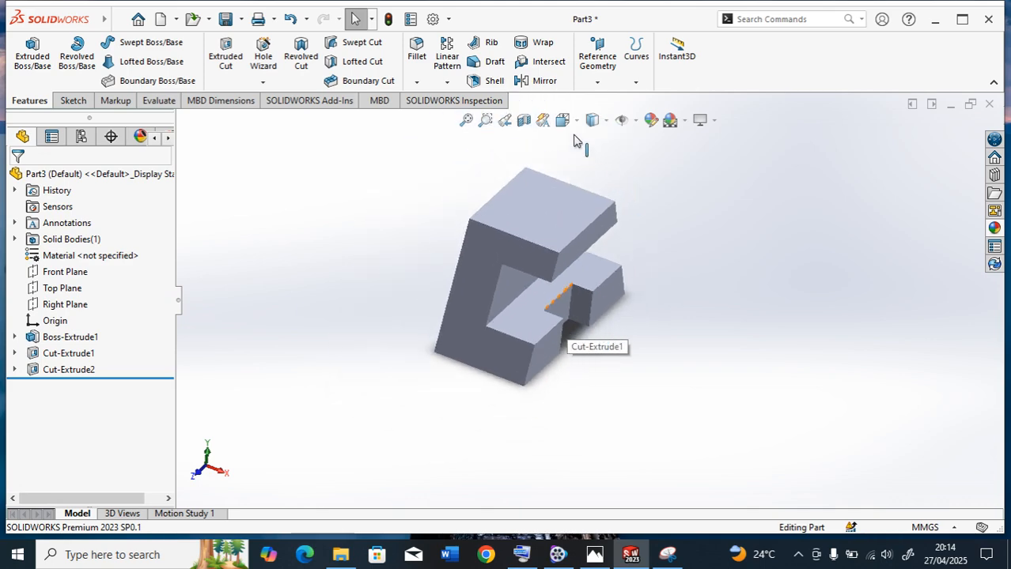
pyautogui.click(578, 124)
pyautogui.click(605, 120)
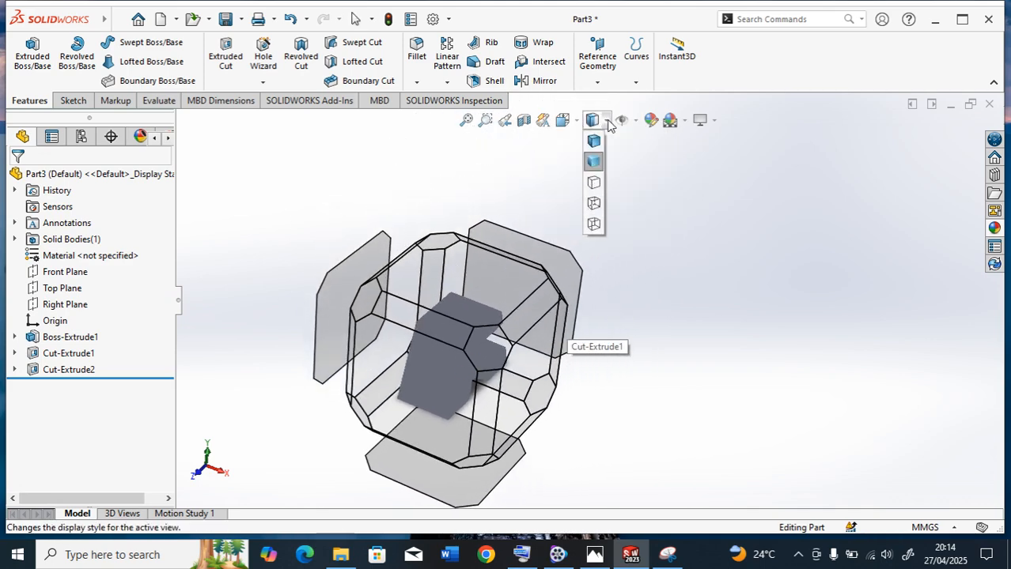
pyautogui.click(594, 142)
# Examine the finished part's slanted ends, upper arm and lower notch from an isometric-like viewpoint.
pyautogui.scroll(-3, 605, 251)
pyautogui.scroll(3, 608, 252)
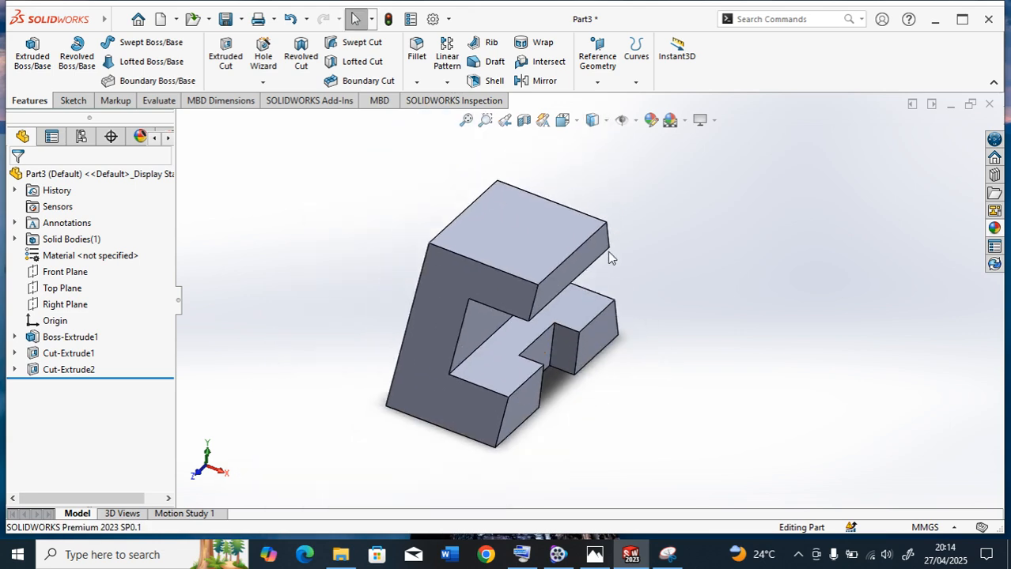
pyautogui.scroll(-3, 632, 340)
pyautogui.scroll(3, 592, 308)
pyautogui.moveTo(594, 406); pyautogui.dragTo(582, 365, button='middle')
pyautogui.scroll(-4, 562, 313)
pyautogui.scroll(2, 563, 314)
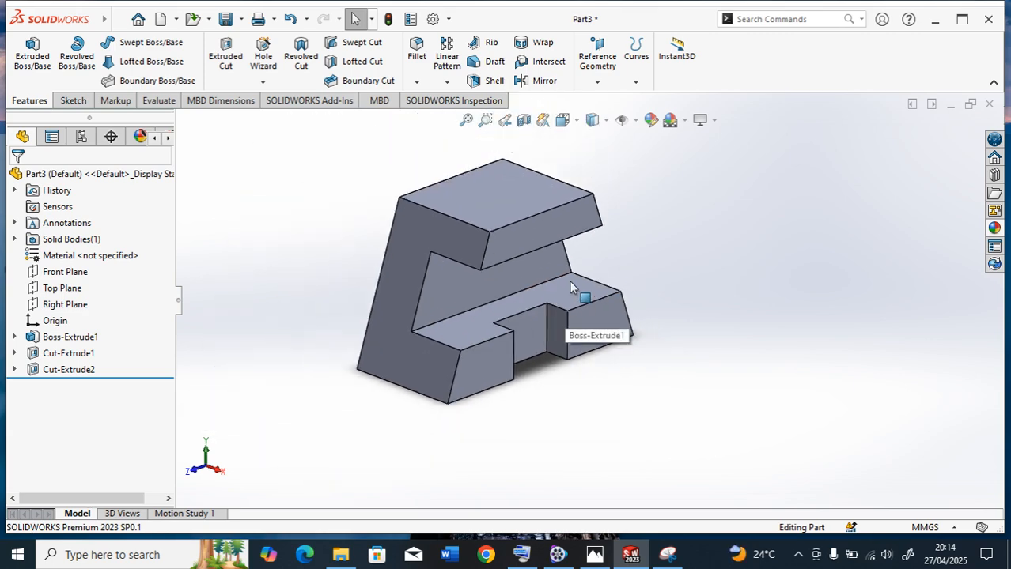
pyautogui.scroll(2, 547, 244)
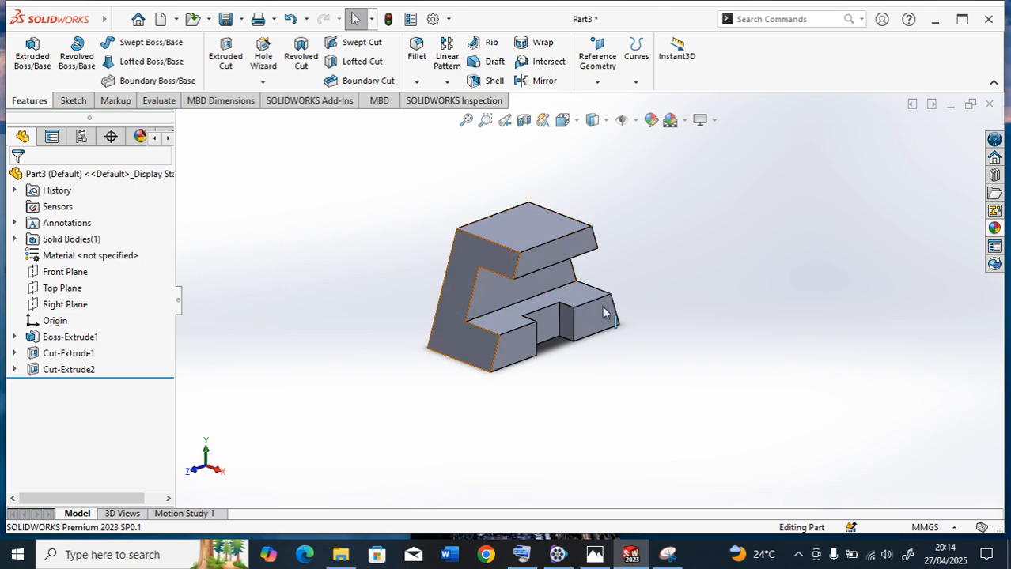
# Save the part document.
pyautogui.click(226, 19)
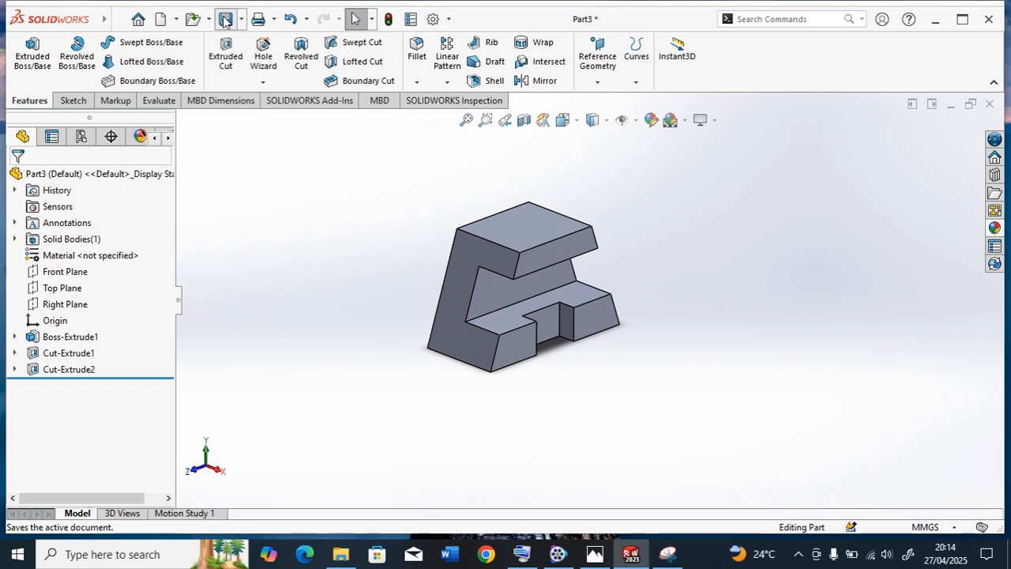